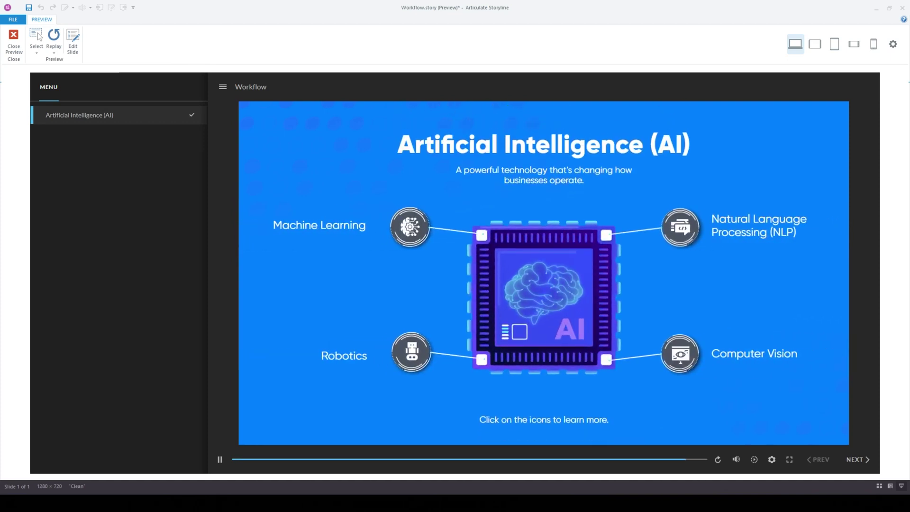
Test the Machine Learning, NLP and Robotics popups, then open the Computer Vision popup.
click(420, 232)
click(582, 374)
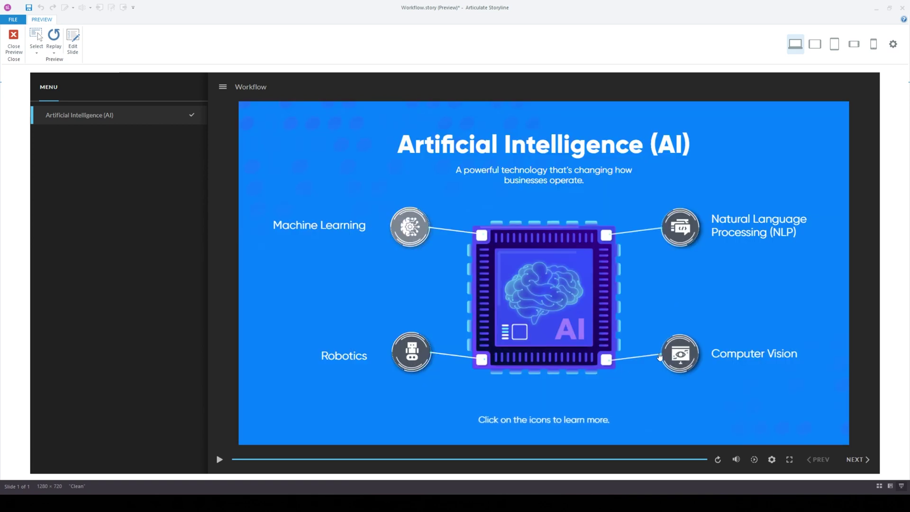
click(682, 232)
click(624, 372)
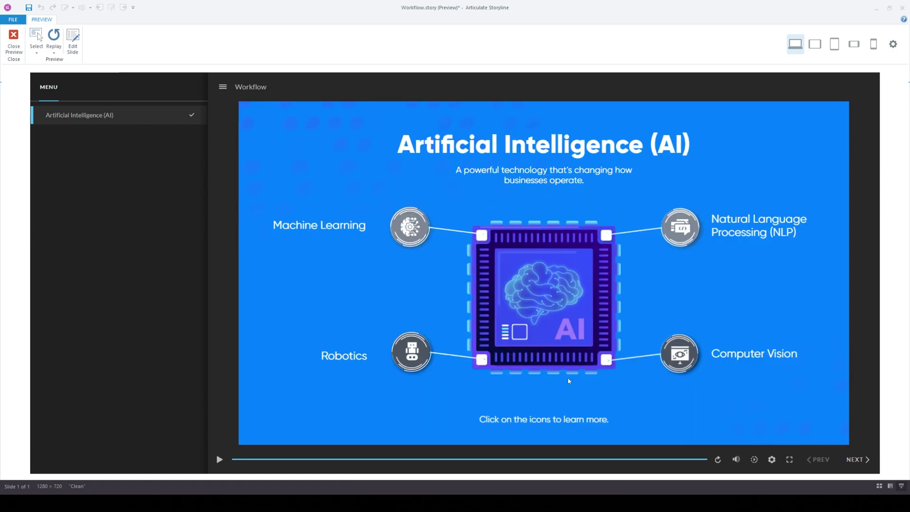
click(424, 362)
click(623, 379)
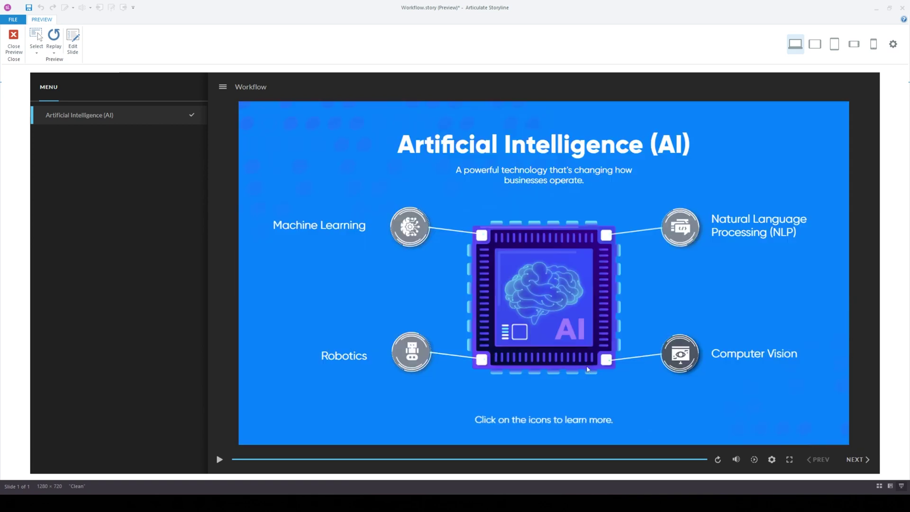
click(683, 359)
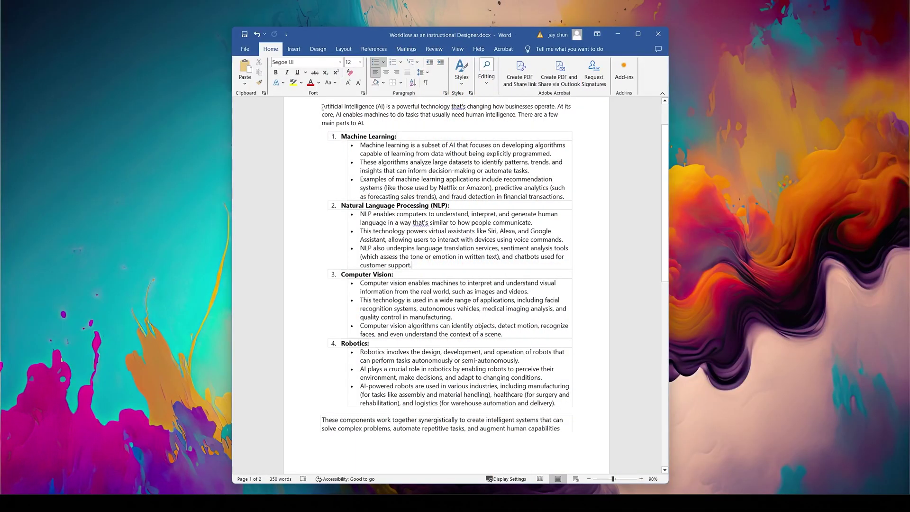
Try selecting the popup text and the first Robotics bullet, then clear the selections.
drag(322, 106, 562, 429)
click(422, 119)
drag(361, 350, 520, 361)
click(528, 369)
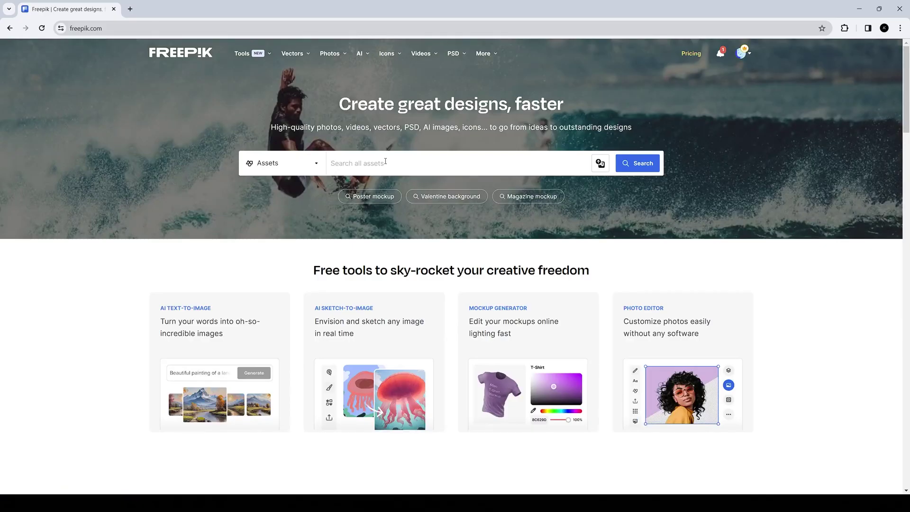
Search Freepik for 'machine learning', then refine it to 'machine learning infographic'.
text(machine learning)
key(Return)
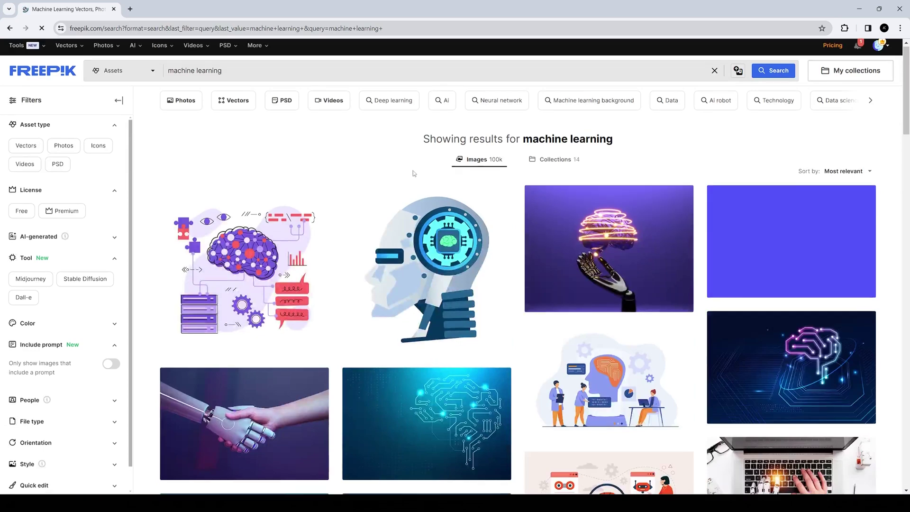
scroll(454, 318, down, 8)
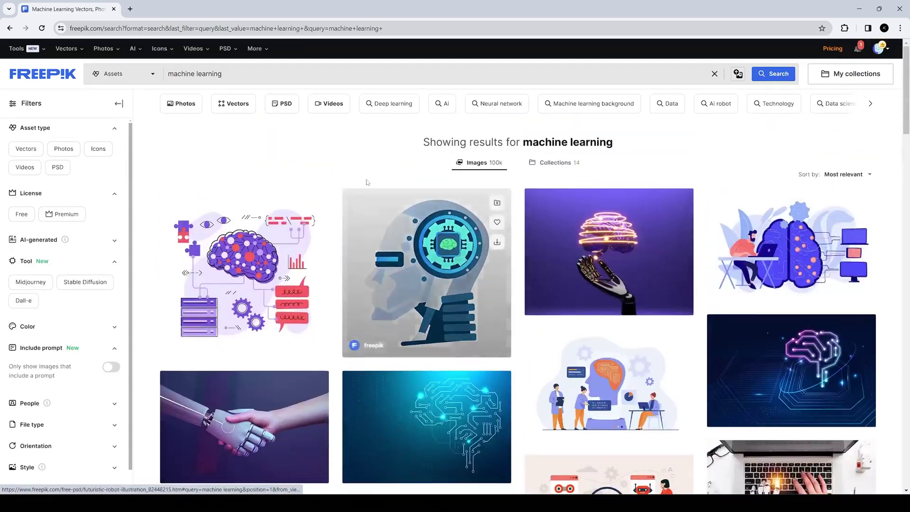
text(infographic)
key(Return)
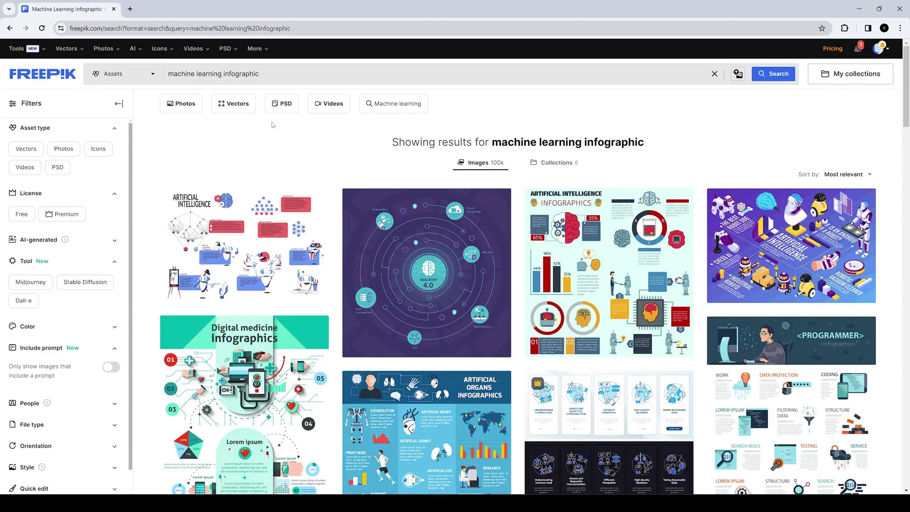
scroll(559, 248, down, 10)
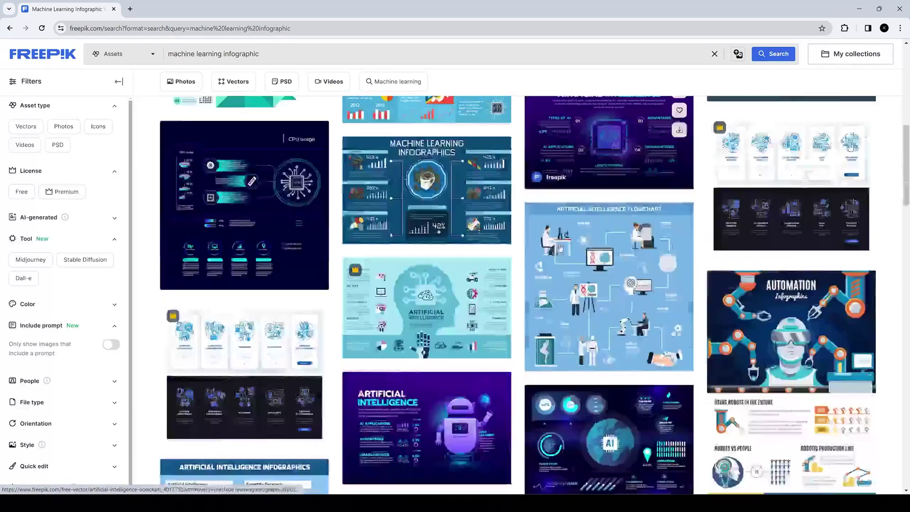
scroll(559, 248, down, 15)
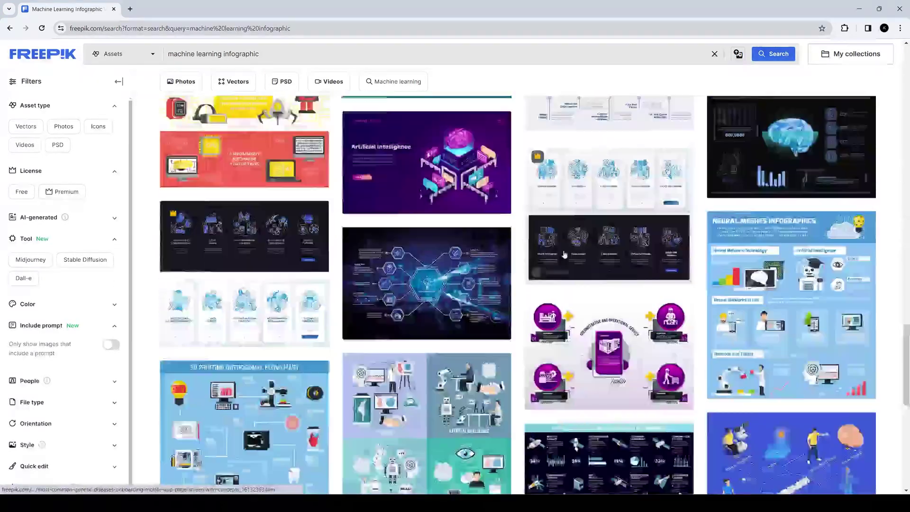
scroll(564, 255, down, 10)
Browse the machine learning infographic results through pages 2 and 3.
click(516, 324)
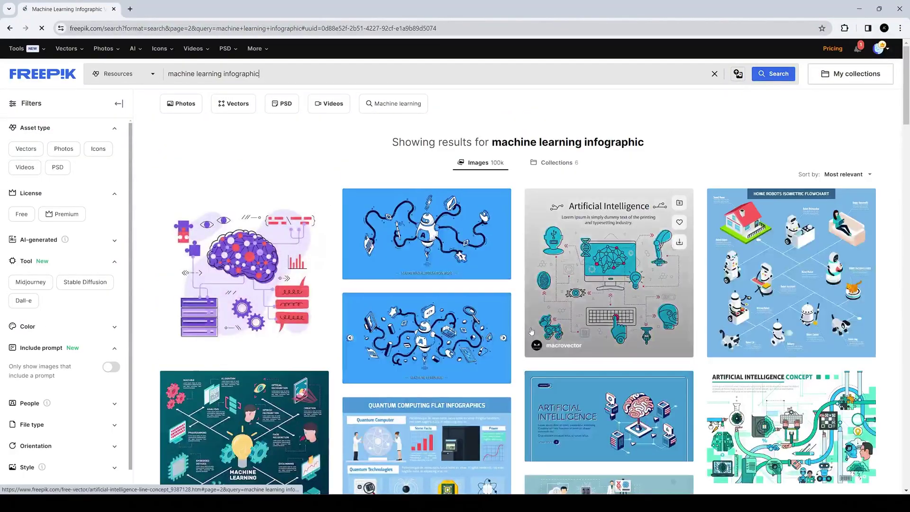
scroll(654, 332, down, 10)
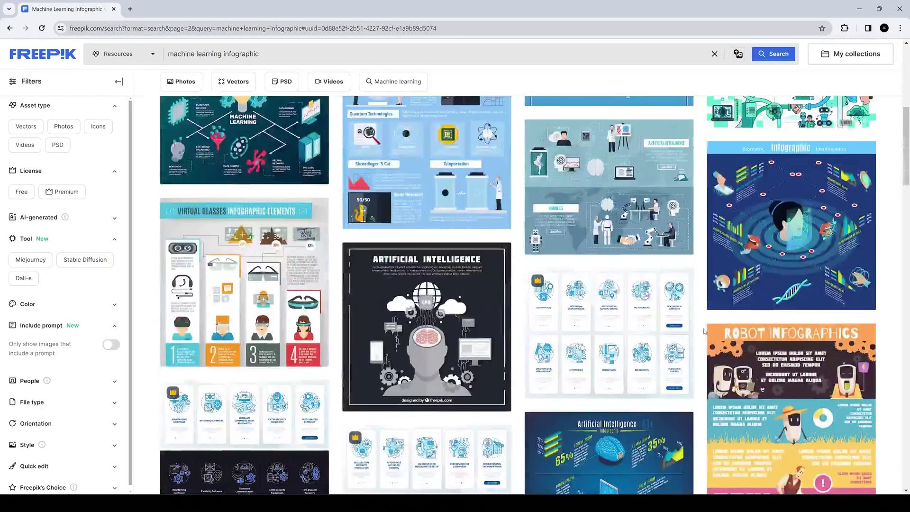
scroll(704, 332, down, 8)
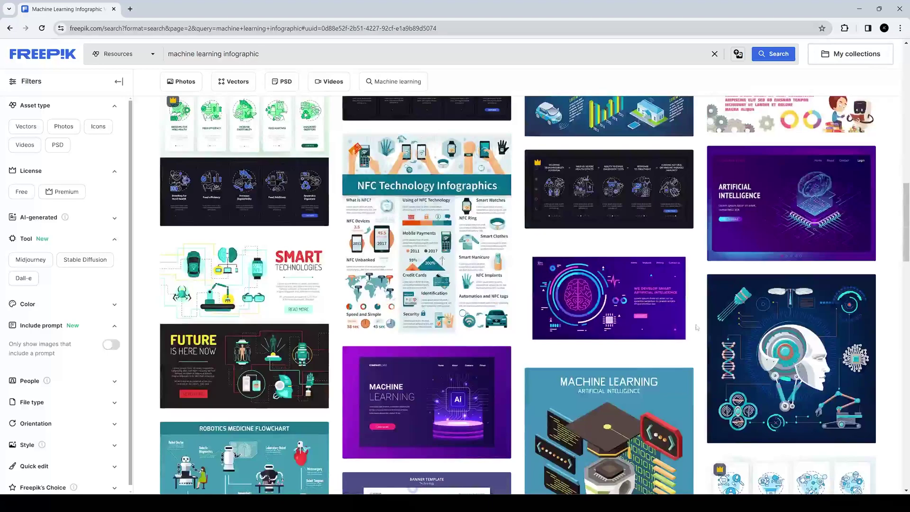
scroll(697, 327, down, 4)
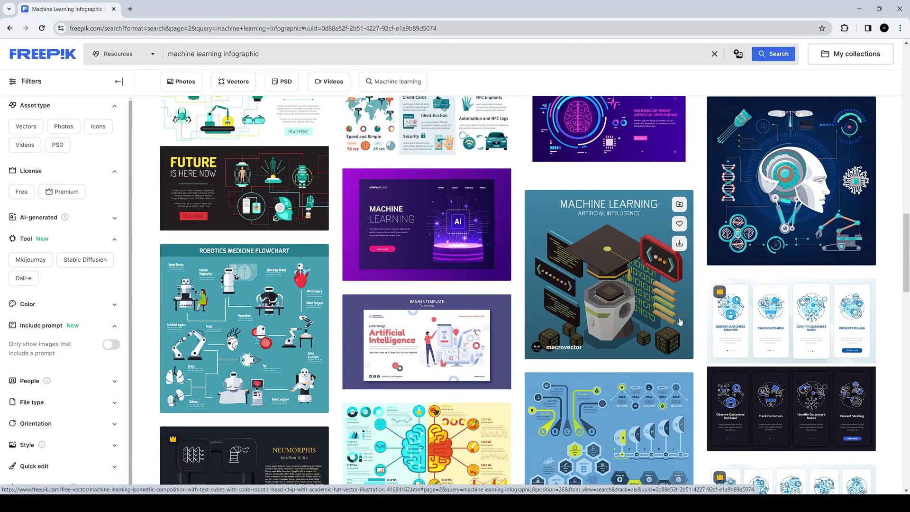
scroll(680, 321, down, 20)
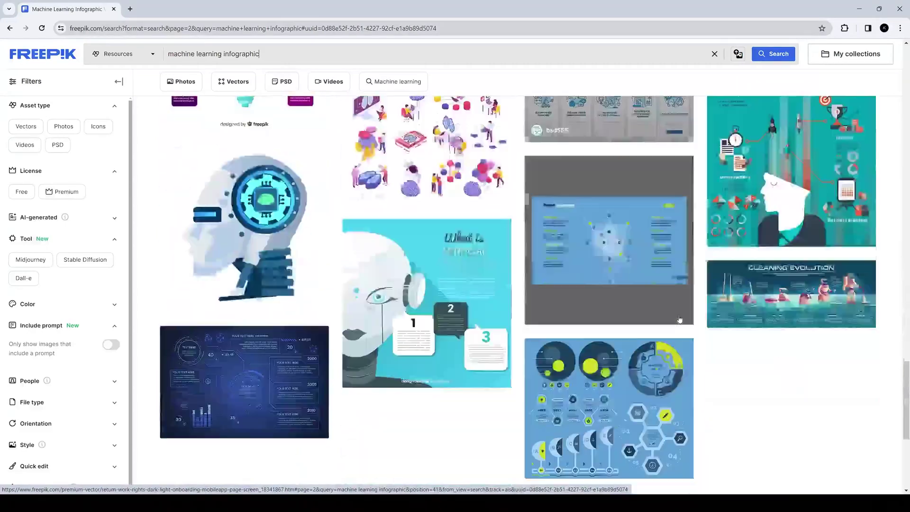
scroll(593, 360, down, 3)
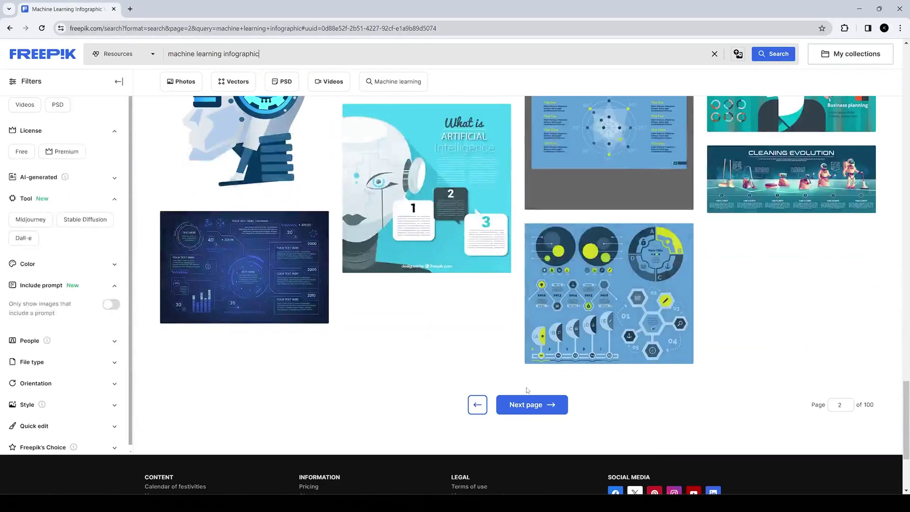
click(535, 403)
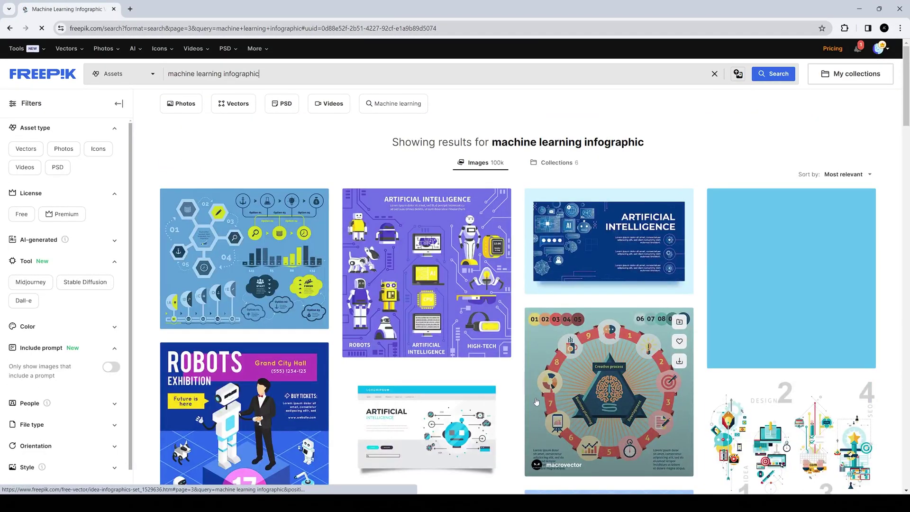
scroll(537, 402, down, 5)
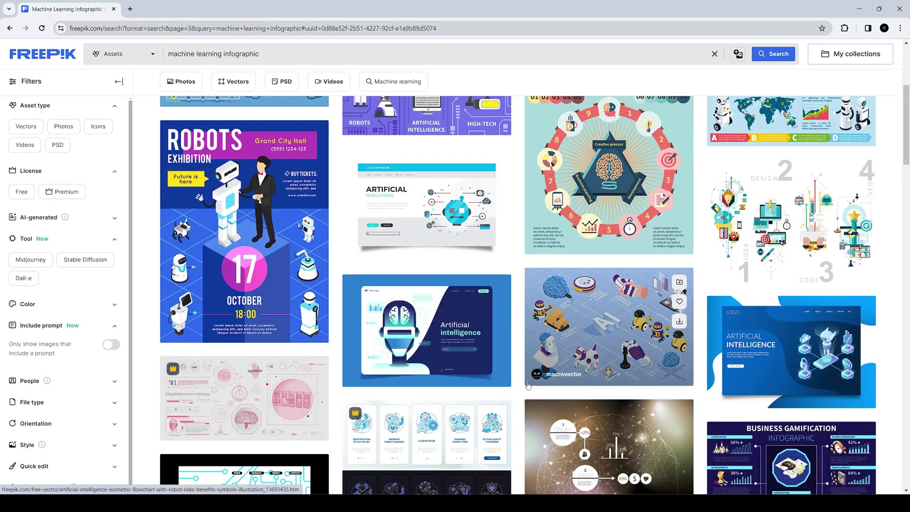
scroll(529, 384, down, 5)
scroll(553, 388, down, 4)
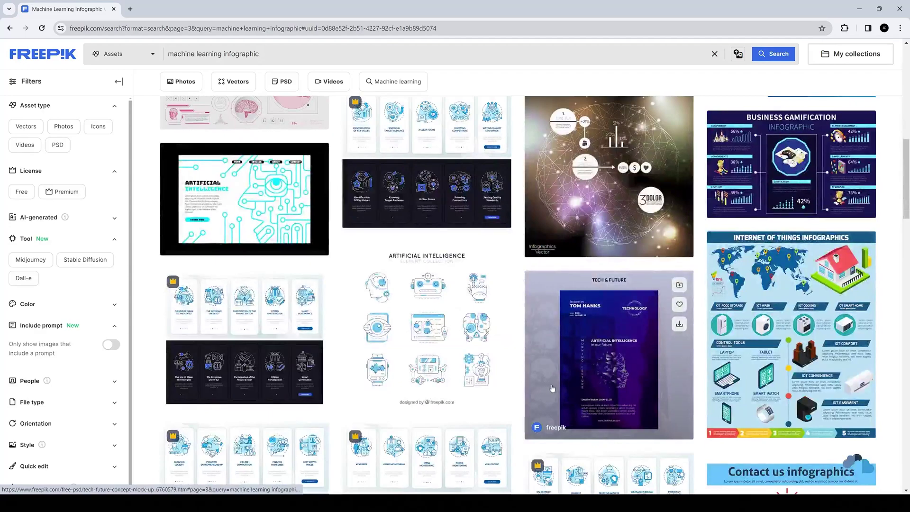
scroll(552, 386, down, 15)
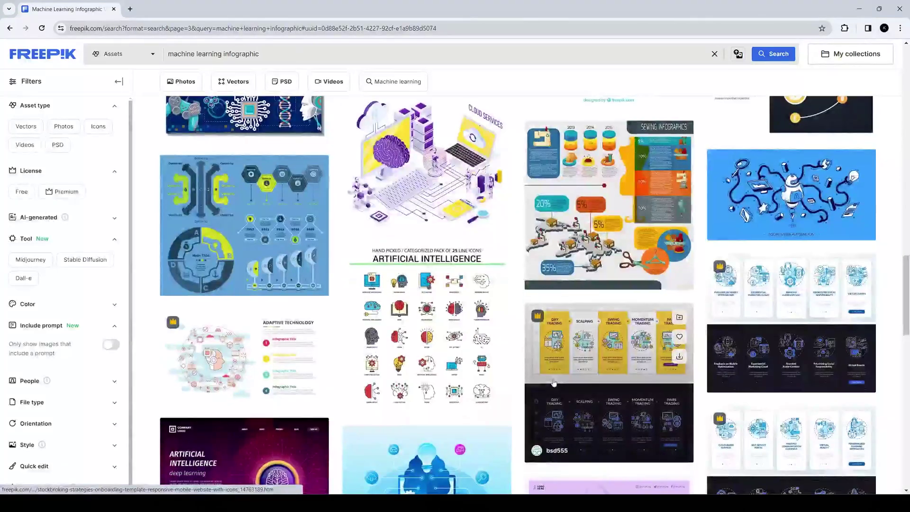
scroll(554, 382, down, 12)
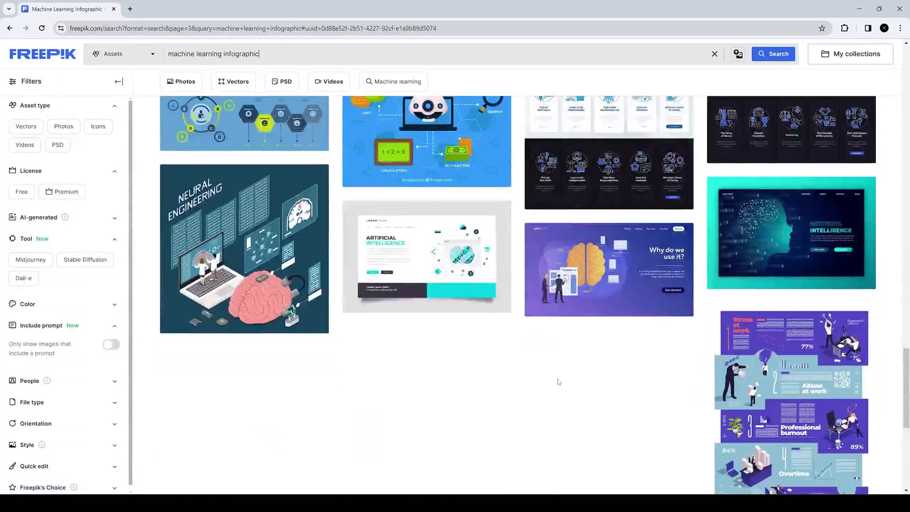
drag(223, 53, 168, 54)
Search Freepik for 'ai infographic' and scroll through the first page.
text(ai)
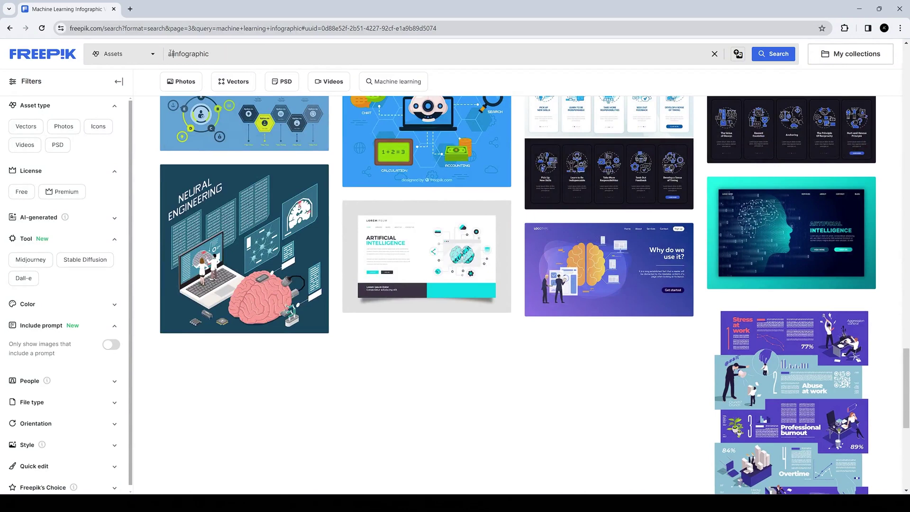
key(Return)
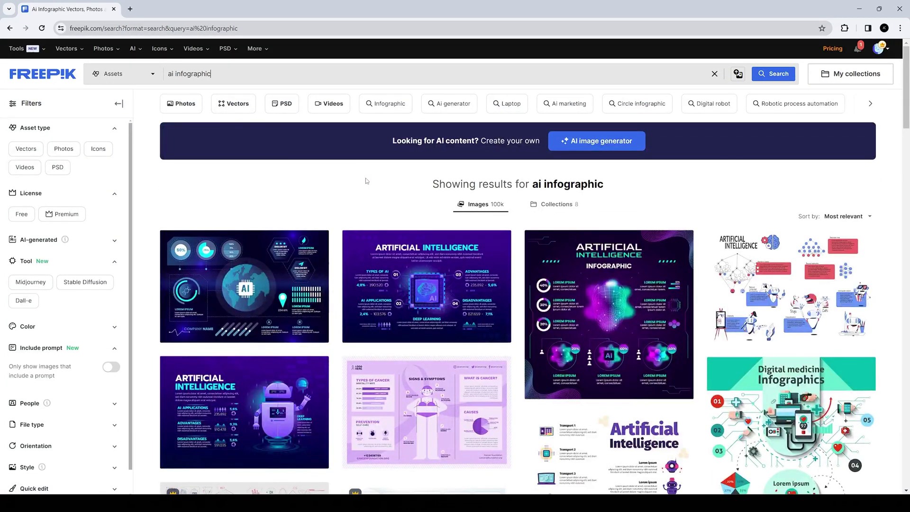
scroll(396, 175, down, 3)
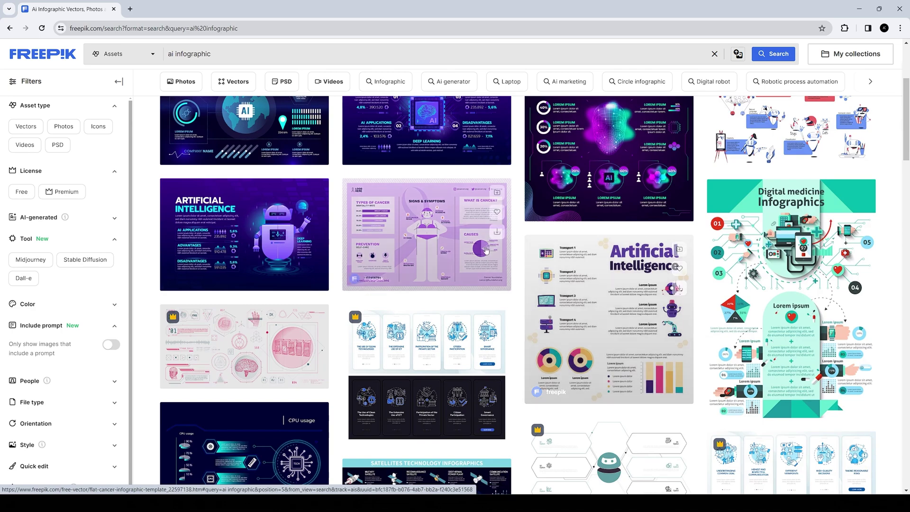
scroll(604, 269, down, 2)
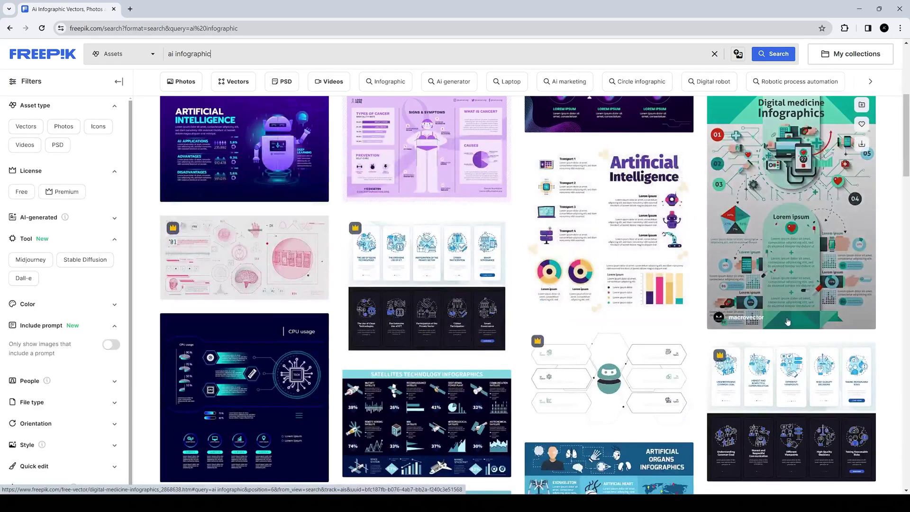
scroll(787, 321, down, 3)
scroll(788, 321, down, 8)
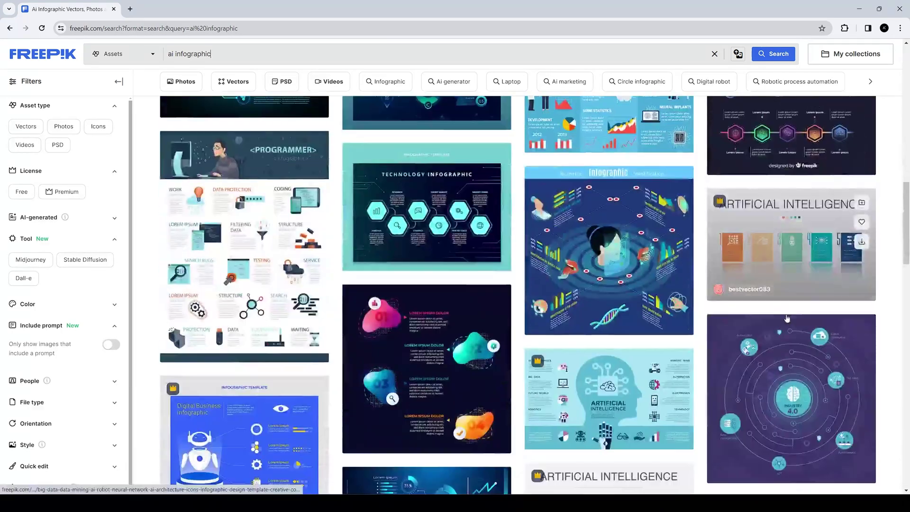
scroll(765, 319, down, 3)
scroll(766, 319, down, 8)
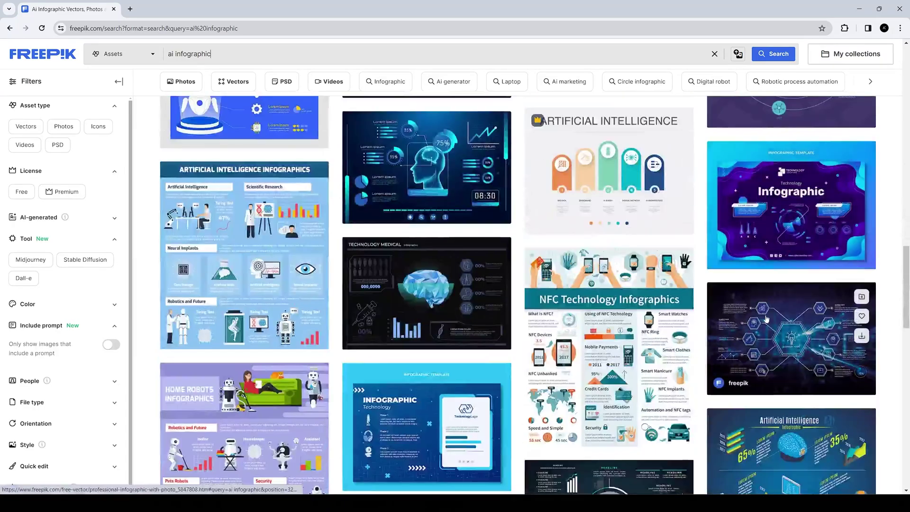
scroll(767, 319, down, 6)
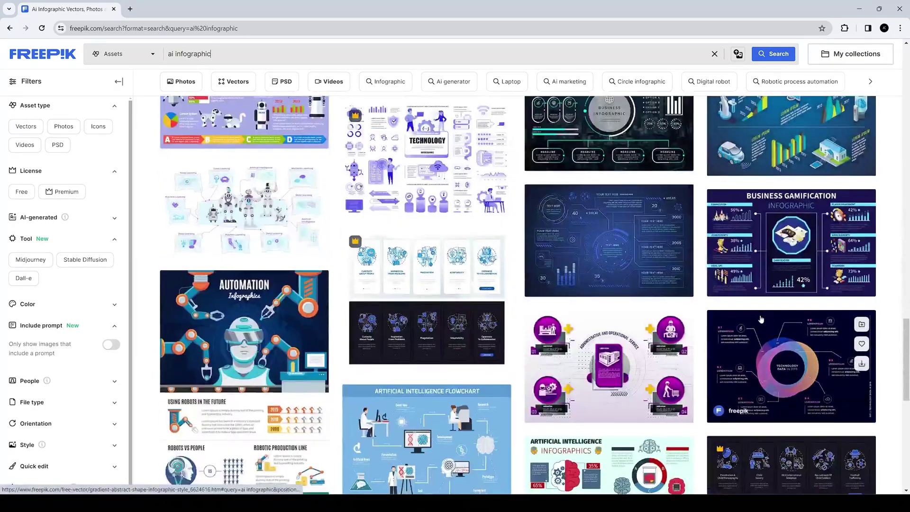
scroll(607, 373, down, 5)
scroll(608, 373, down, 2)
Page through the ai infographic results to page 4.
click(519, 412)
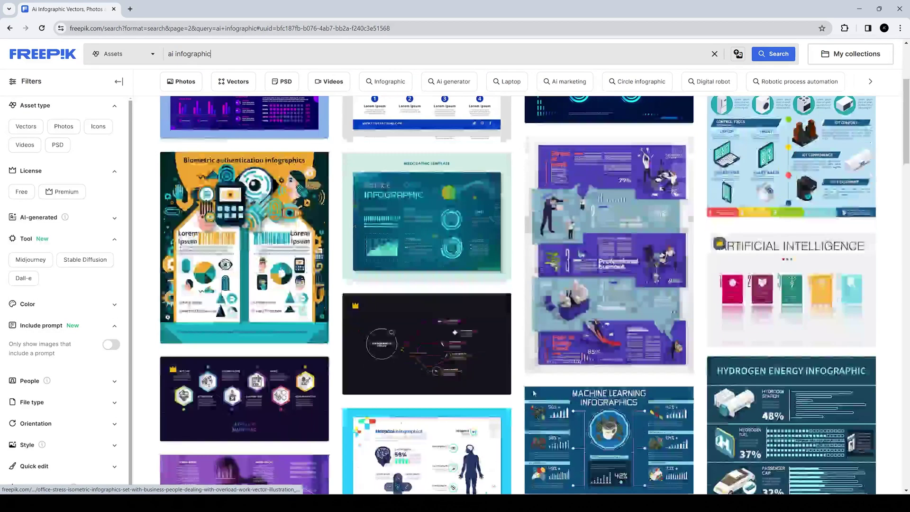
scroll(521, 395, down, 10)
scroll(535, 390, down, 10)
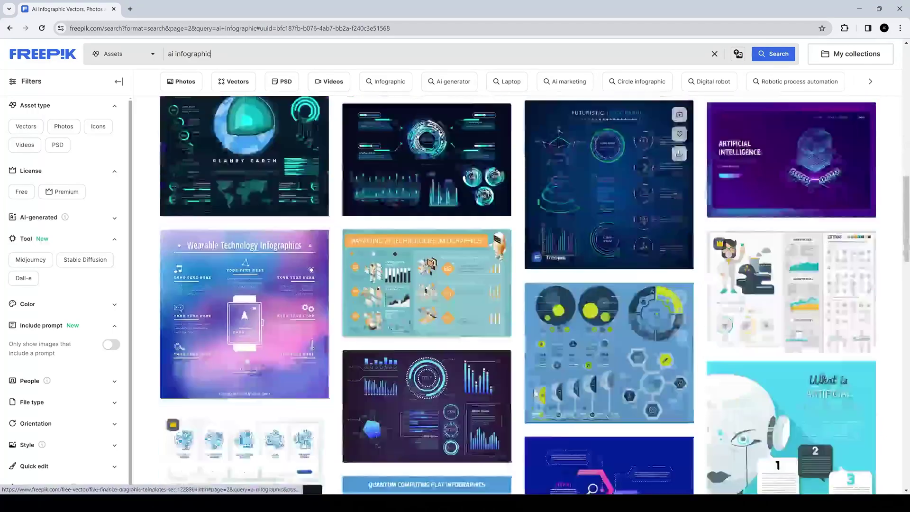
scroll(535, 391, down, 10)
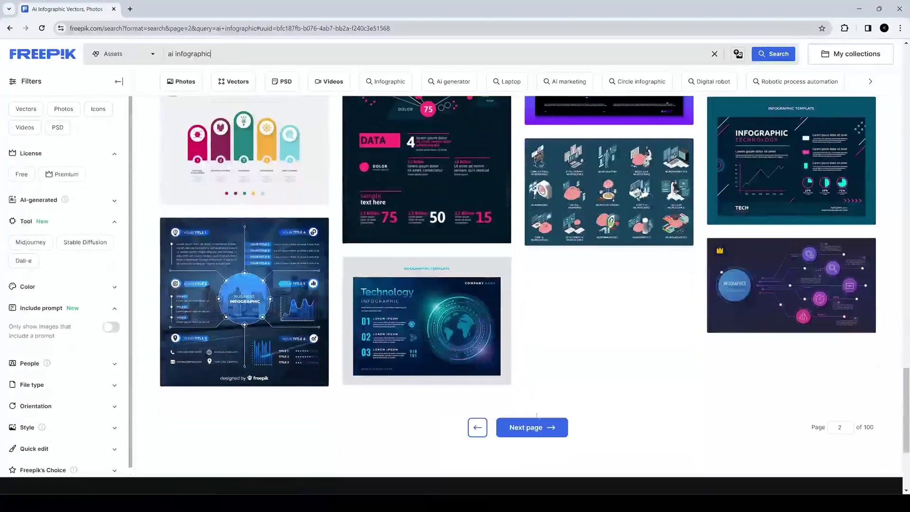
click(542, 429)
scroll(542, 431, down, 10)
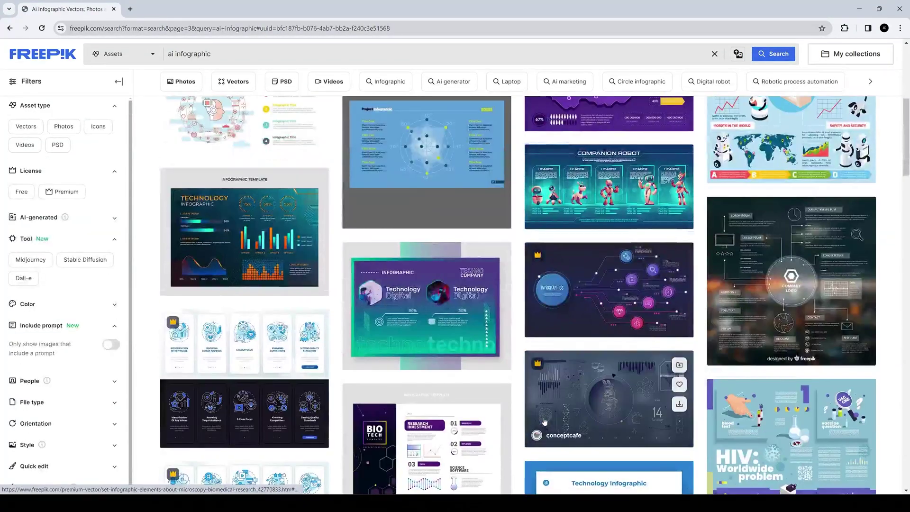
scroll(544, 422, down, 3)
scroll(545, 419, down, 15)
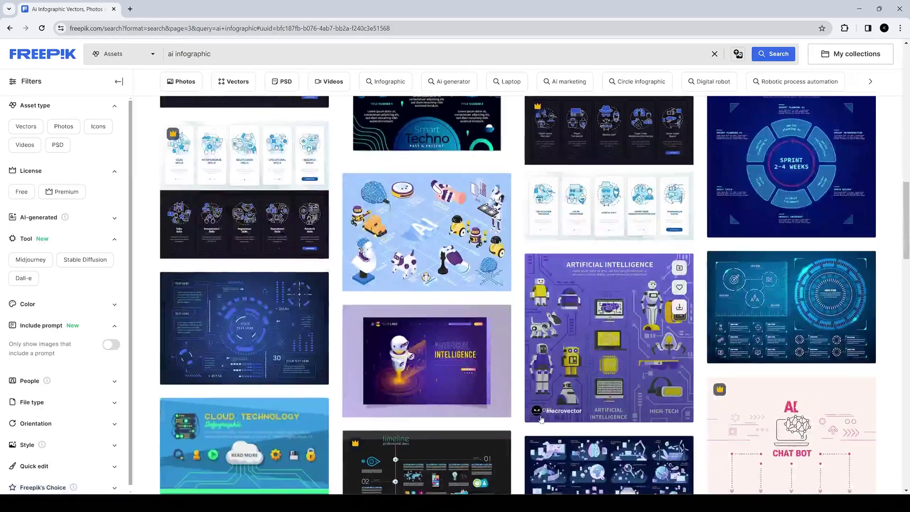
scroll(538, 414, down, 10)
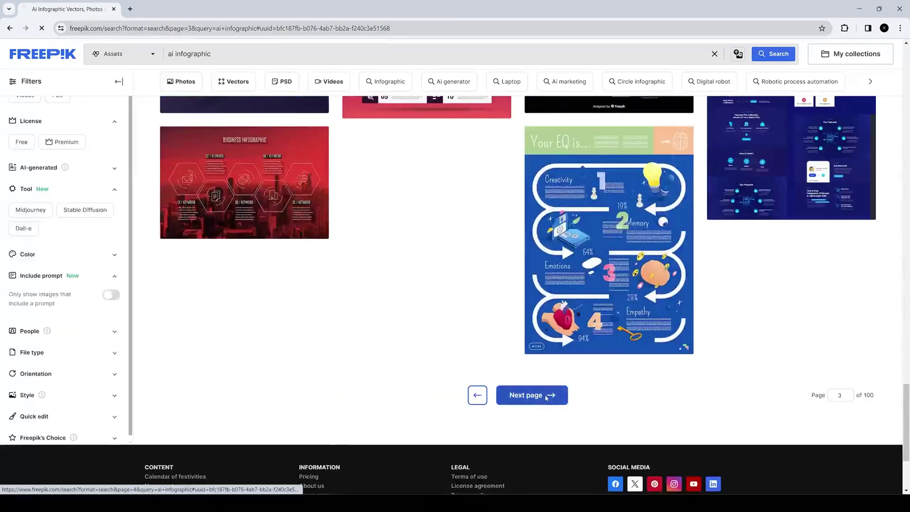
click(539, 397)
Scroll page 4 and load the following pages of results.
scroll(539, 399, down, 10)
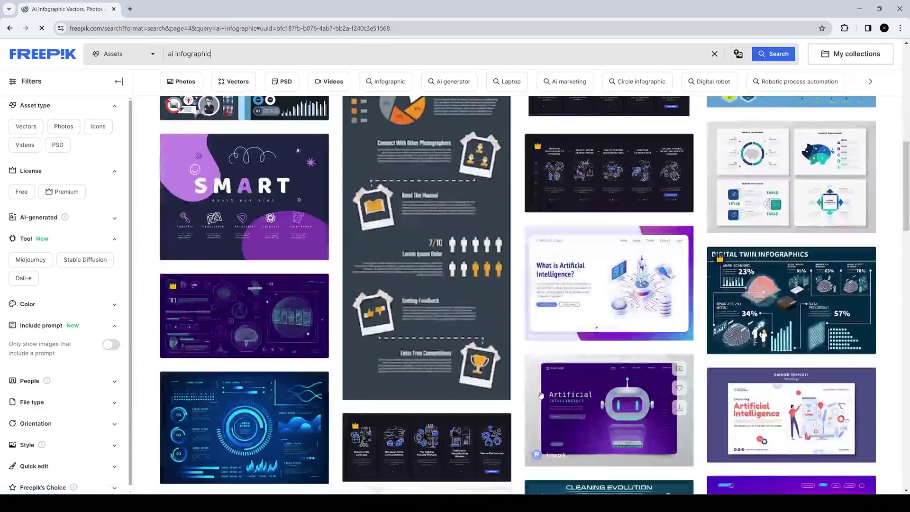
scroll(541, 395, down, 8)
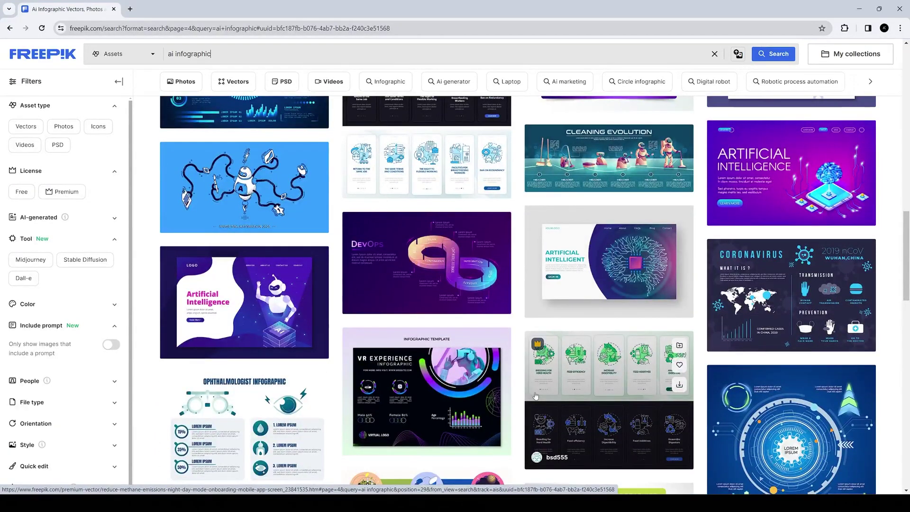
scroll(536, 396, down, 5)
scroll(531, 390, down, 5)
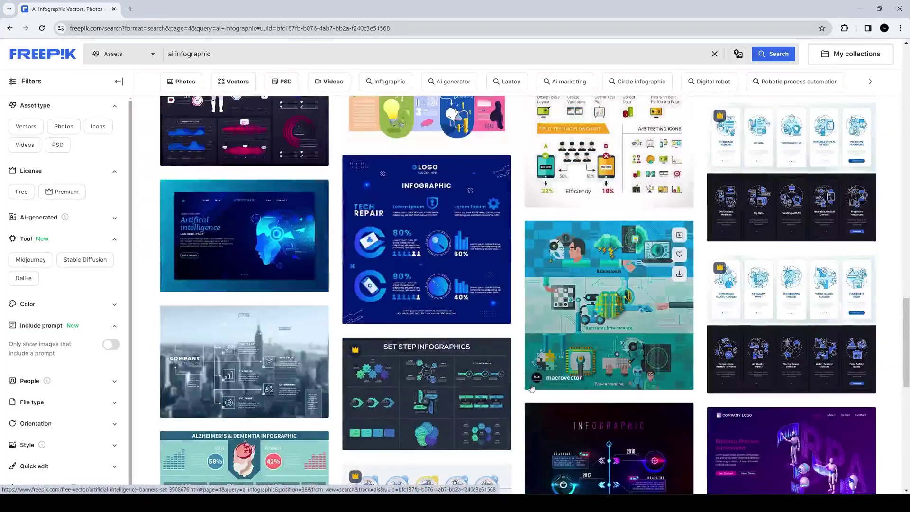
scroll(530, 387, down, 10)
click(541, 356)
scroll(659, 208, down, 20)
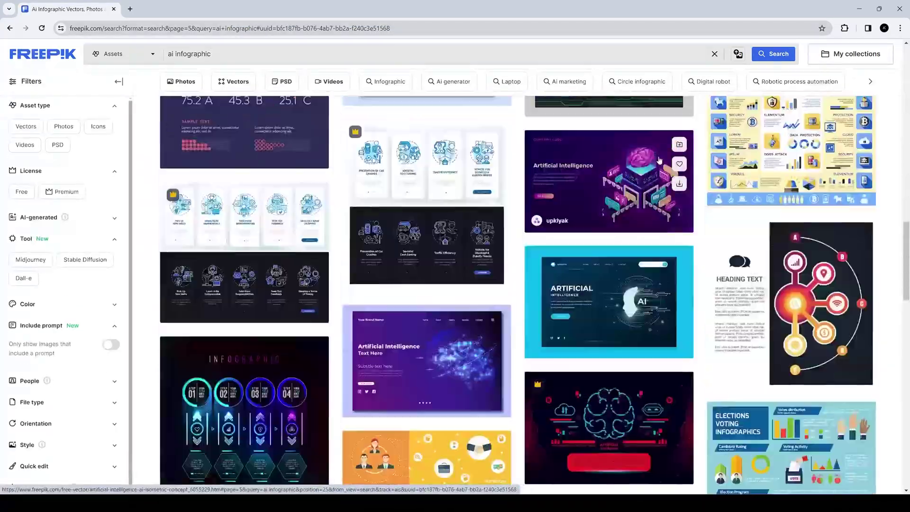
click(541, 356)
scroll(541, 356, down, 15)
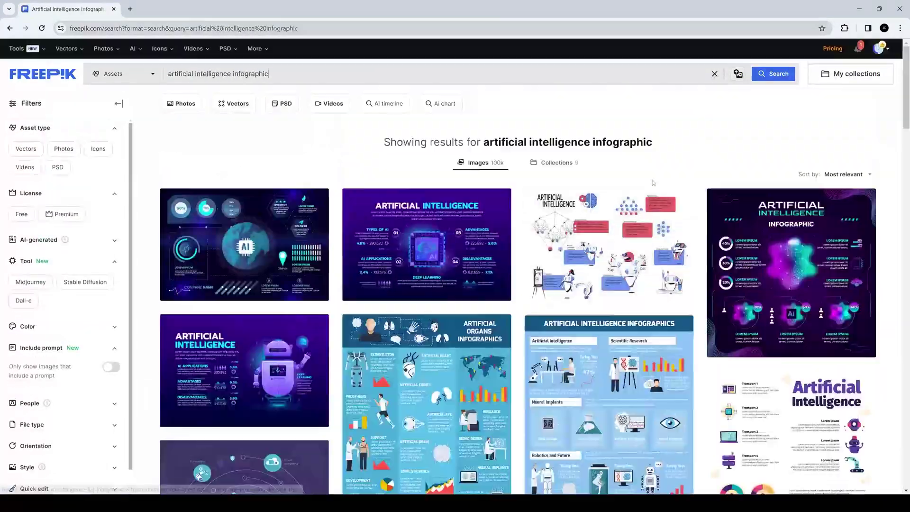
Open the purple Artificial Intelligence infographic in a new tab and review it.
scroll(634, 213, down, 5)
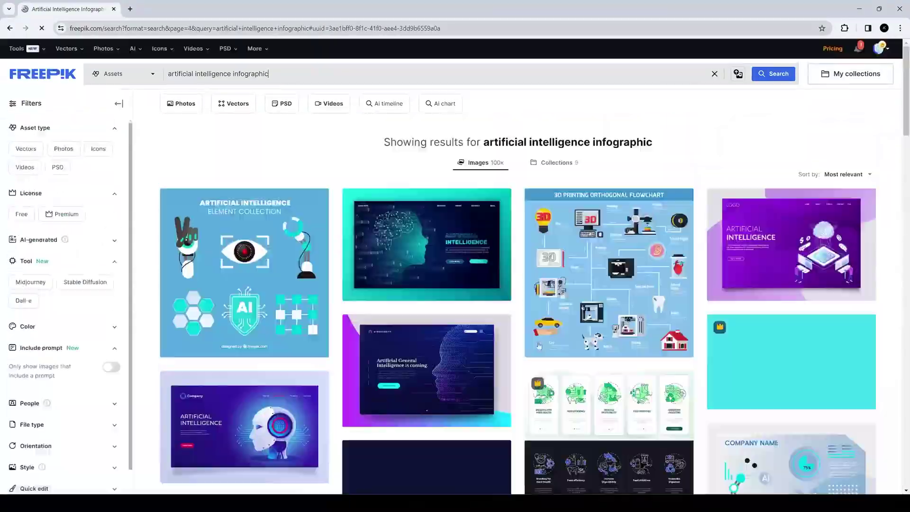
key(alt+Tab)
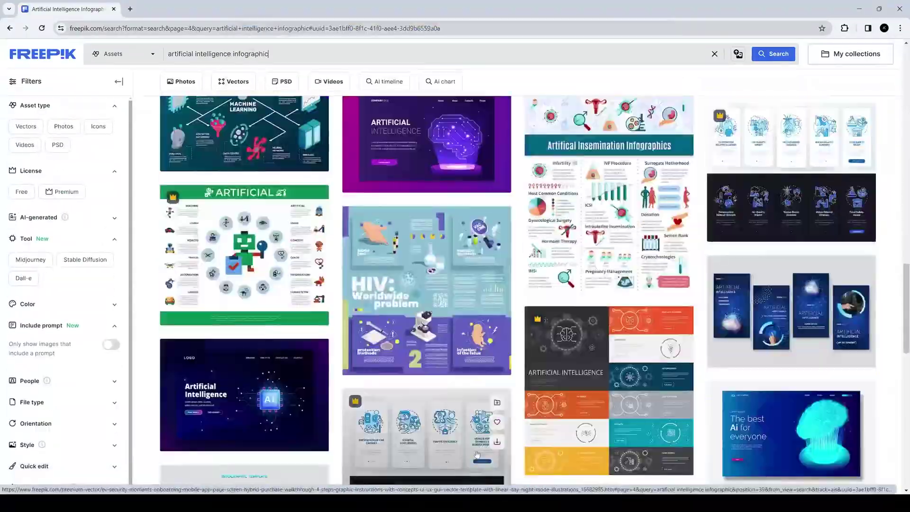
scroll(670, 301, down, 15)
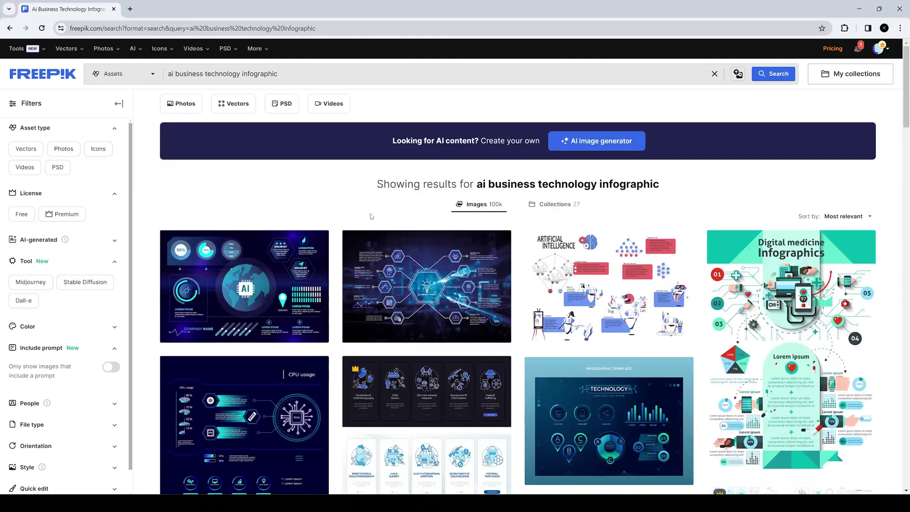
scroll(367, 217, down, 8)
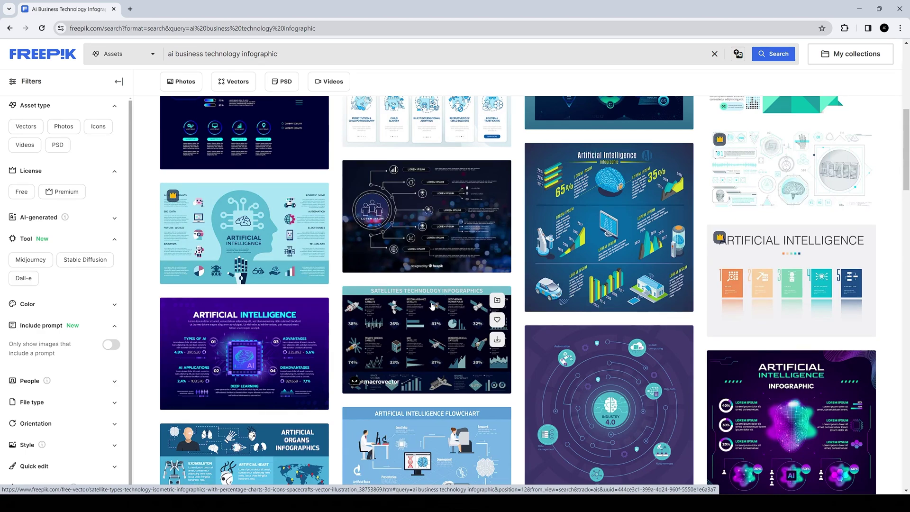
scroll(432, 306, down, 7)
scroll(432, 307, up, 7)
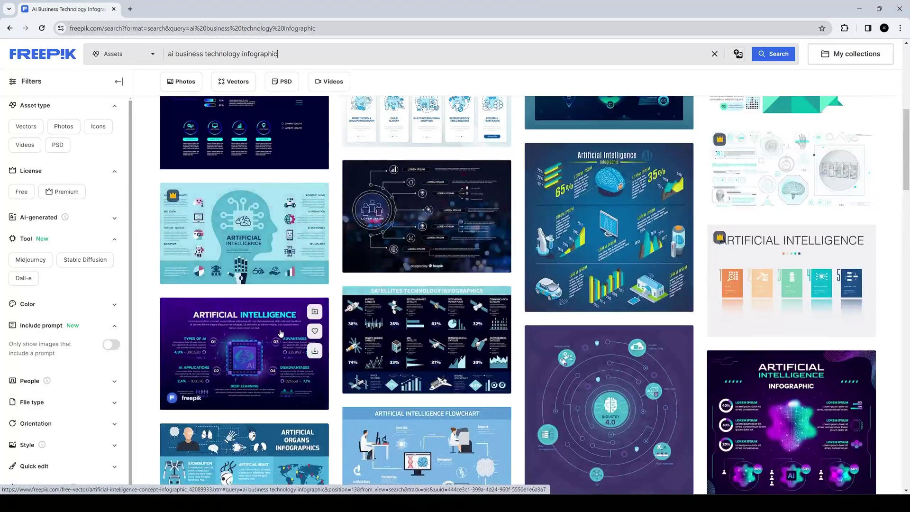
middle_click(244, 354)
key(ctrl+Tab)
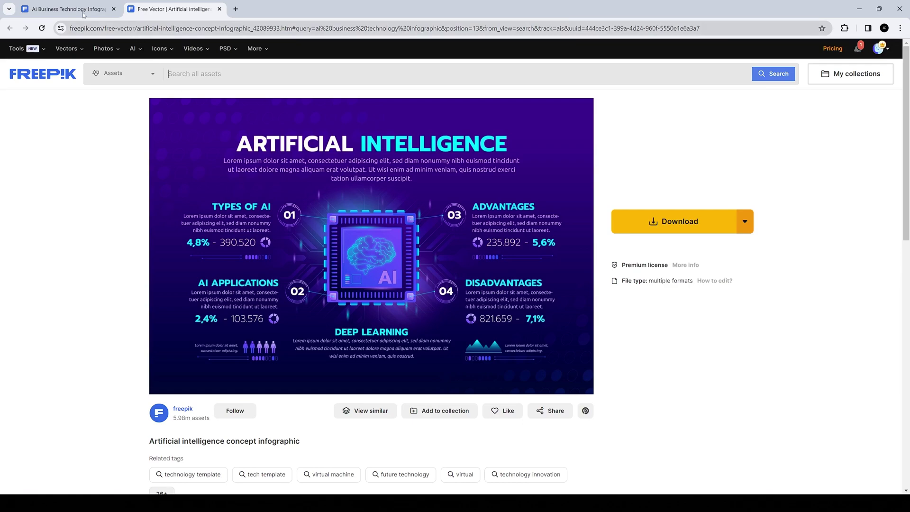
click(83, 10)
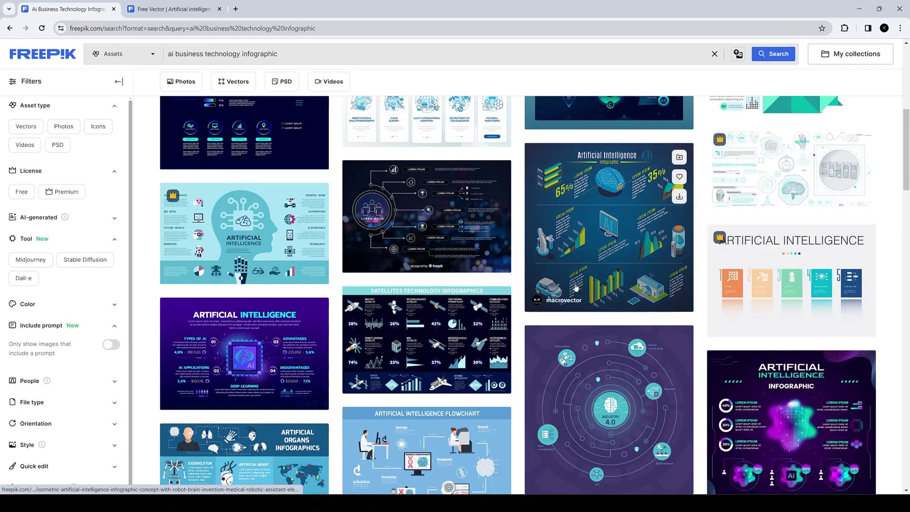
Browse the 'ai business technology infographic' results onto page 2.
scroll(576, 287, down, 5)
scroll(581, 282, down, 3)
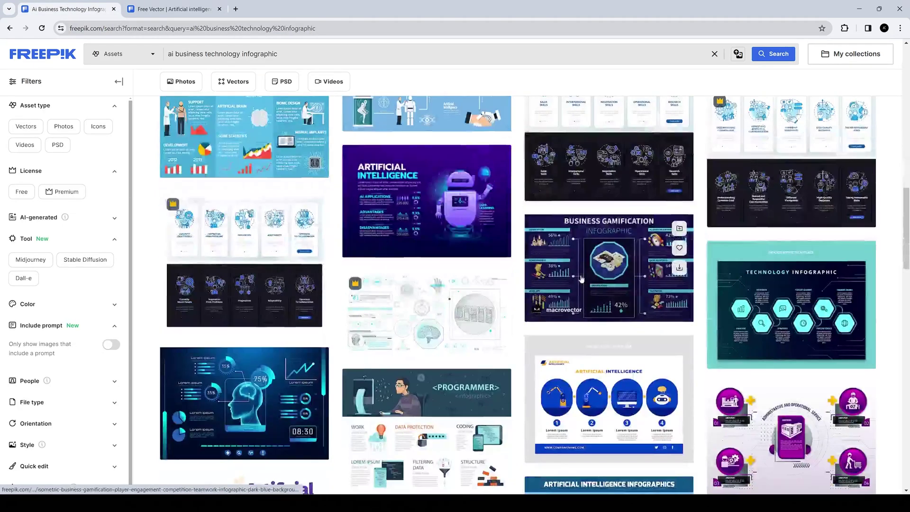
scroll(581, 279, down, 3)
scroll(582, 279, down, 3)
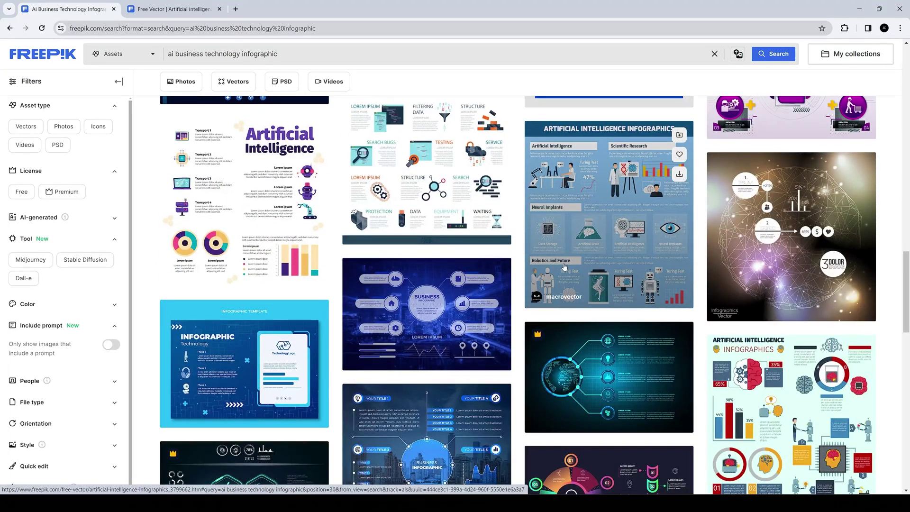
scroll(564, 266, down, 9)
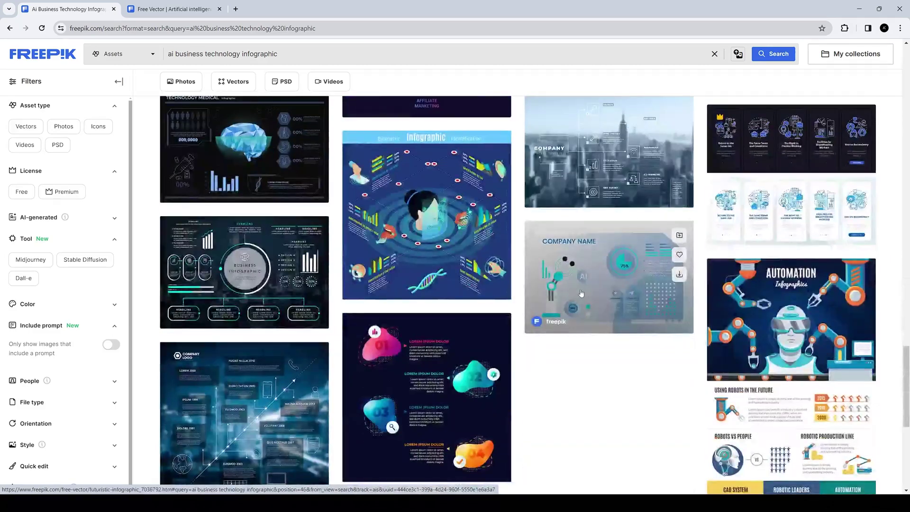
scroll(582, 293, down, 5)
click(518, 314)
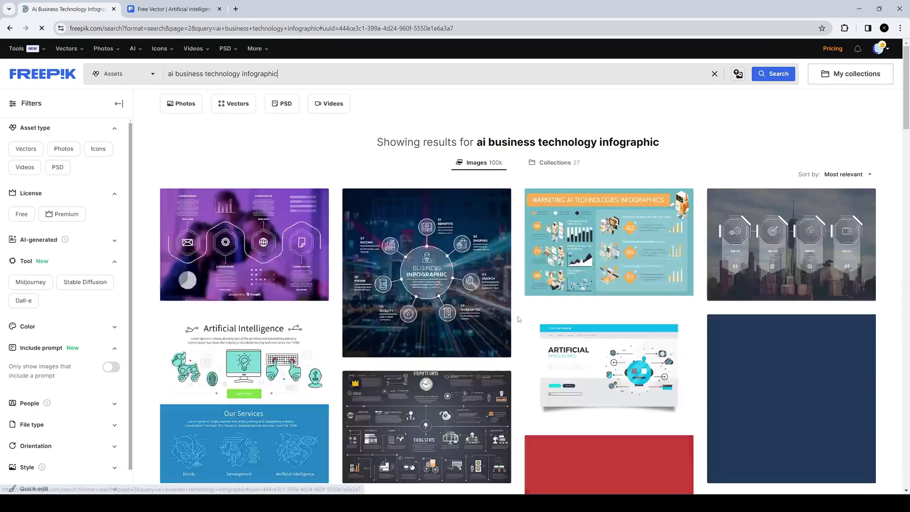
scroll(531, 316, down, 7)
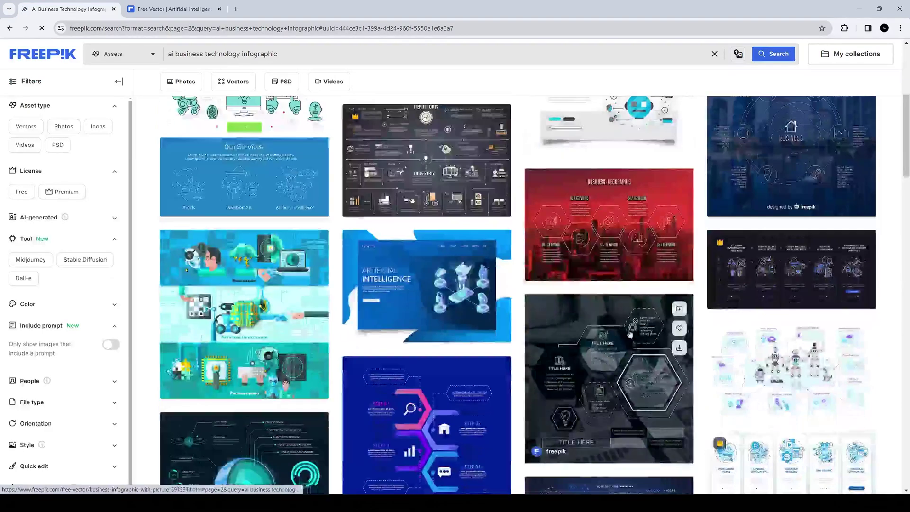
scroll(682, 345, down, 4)
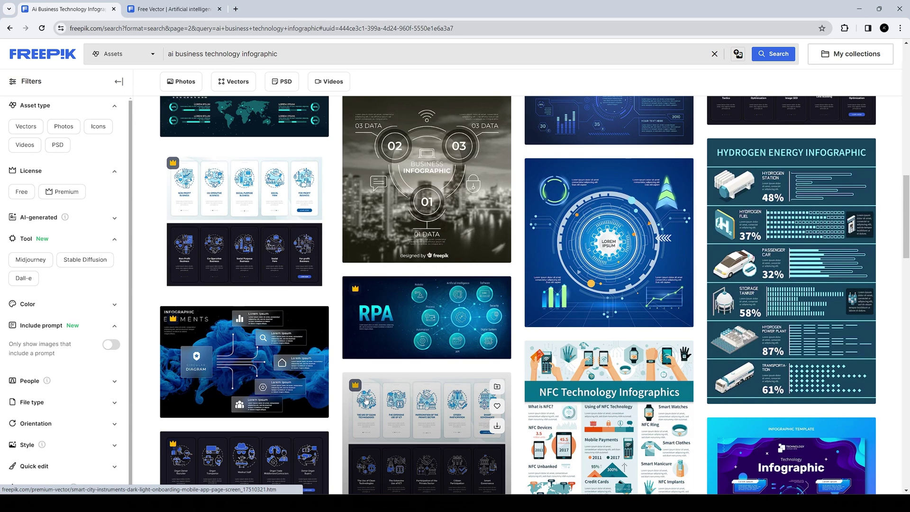
Open the glass-effect infographic asset and the Artificial Intelligence landing page template in separate tabs.
click(220, 373)
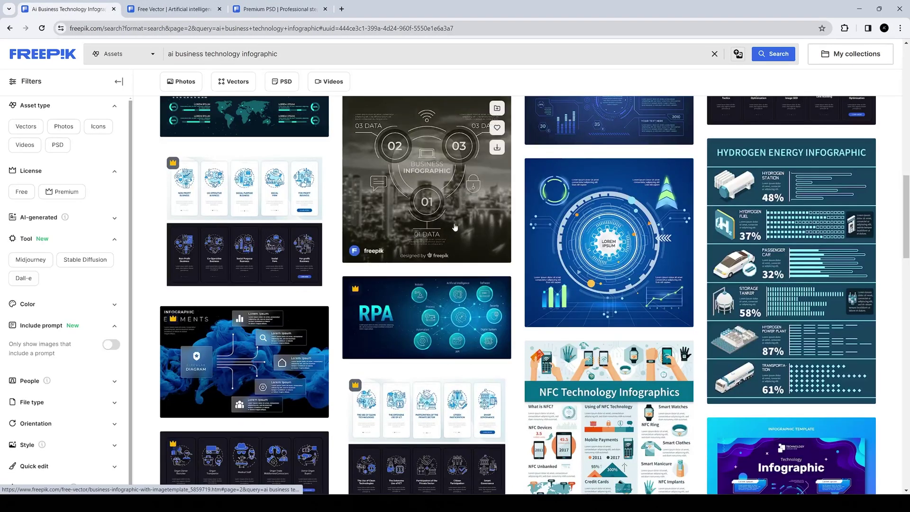
scroll(623, 330, down, 20)
scroll(623, 331, down, 20)
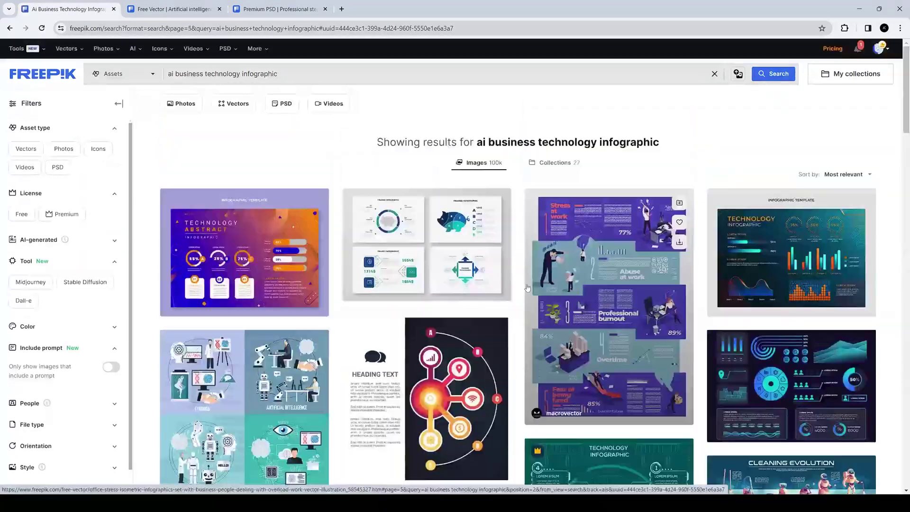
scroll(540, 313, down, 20)
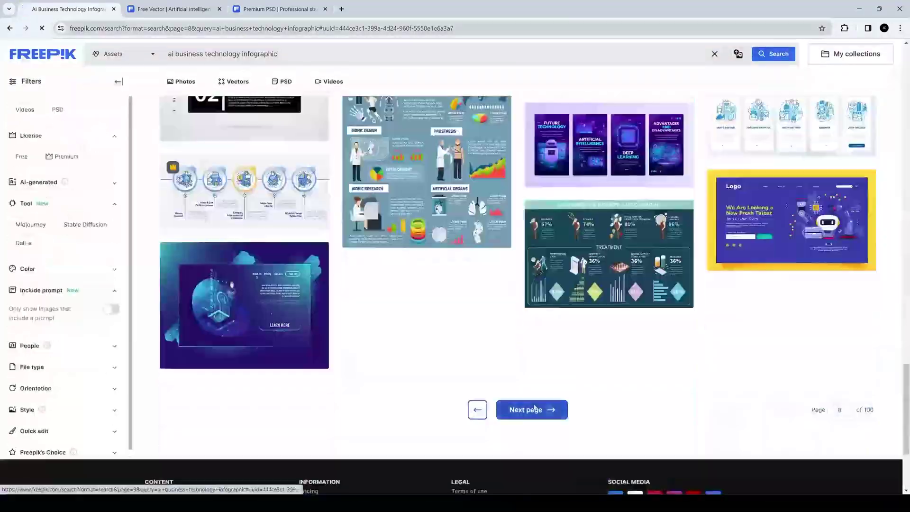
scroll(784, 346, down, 10)
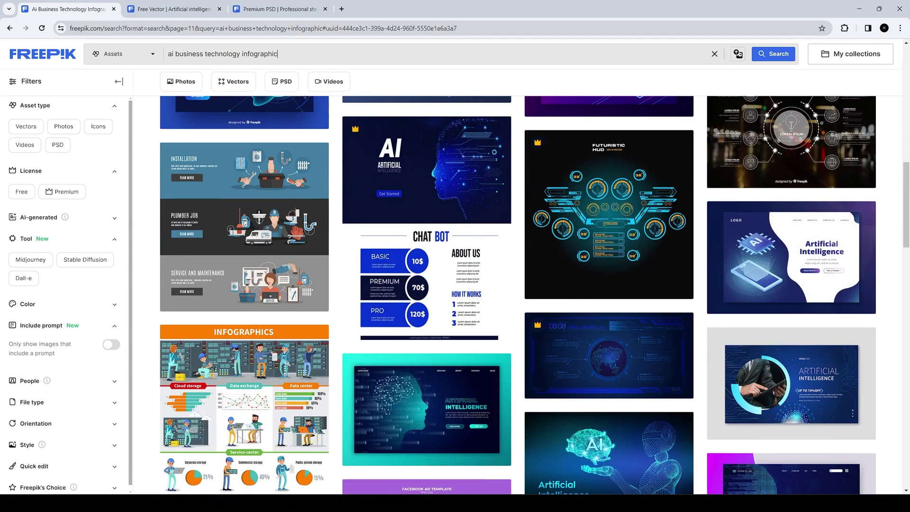
middle_click(815, 270)
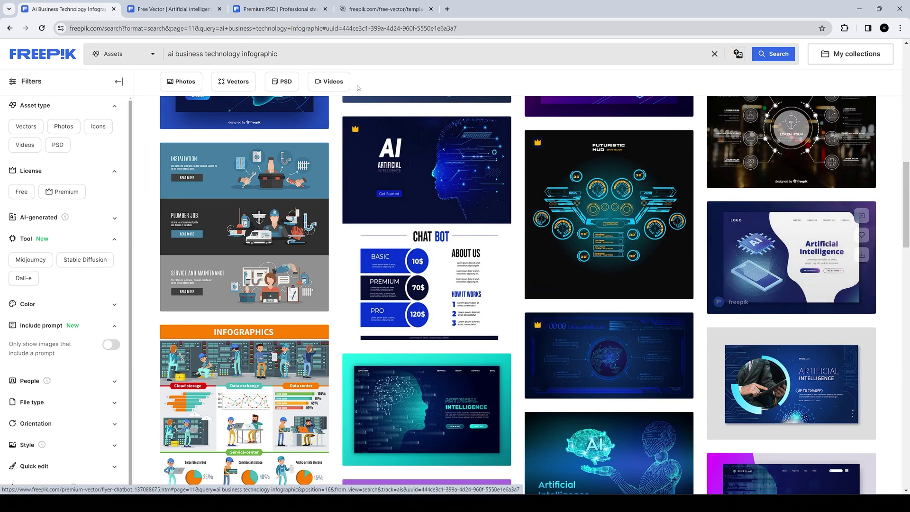
click(182, 8)
Compare the opened asset tabs and download the Artificial intelligence concept infographic zip (4.8 MB).
click(252, 9)
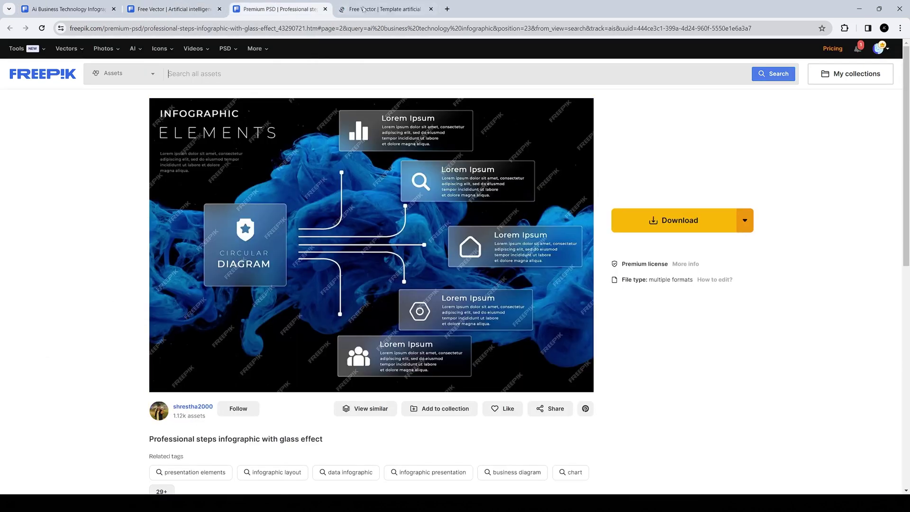
click(374, 9)
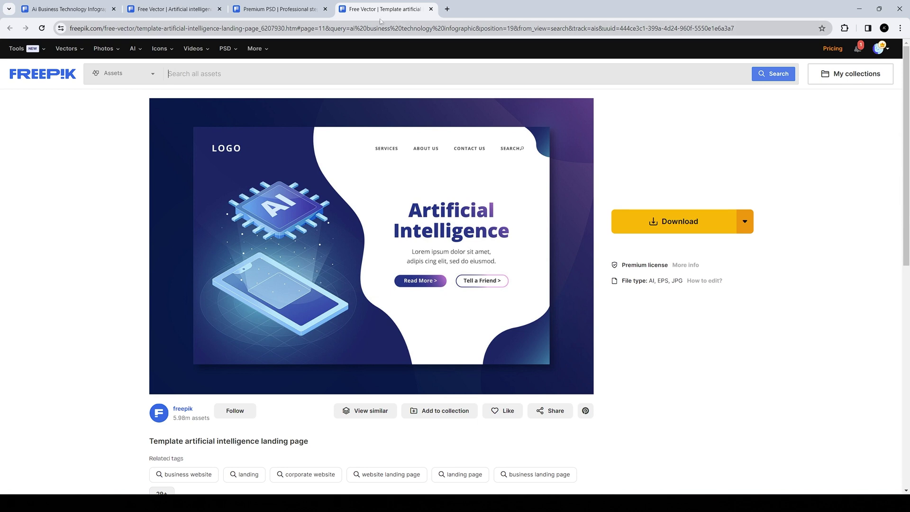
click(188, 7)
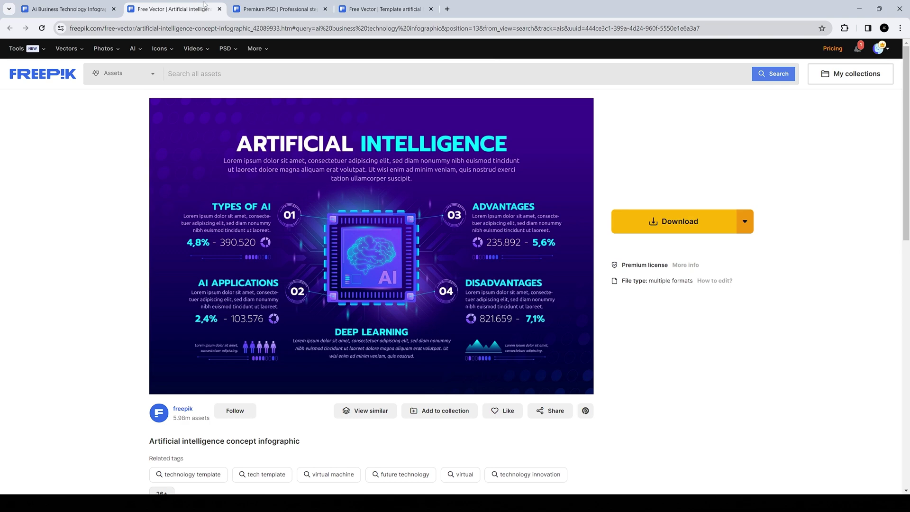
click(668, 223)
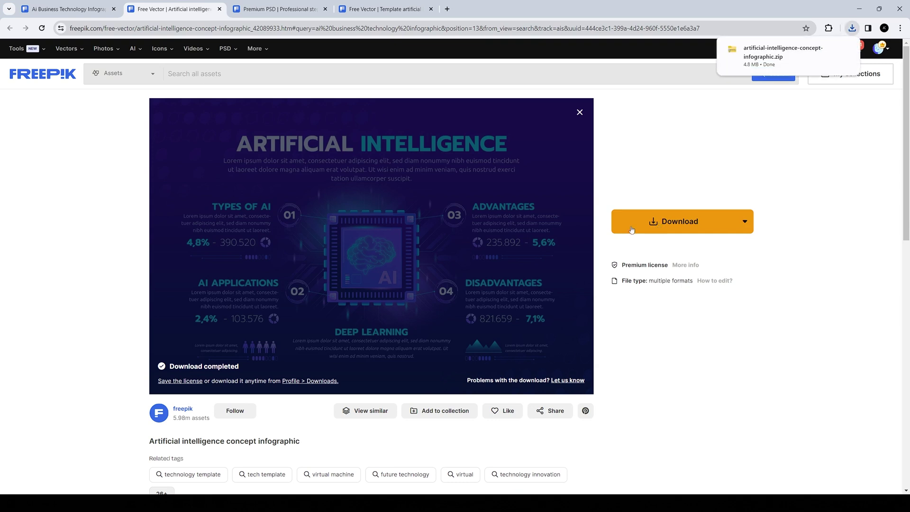
mouse_move(800, 48)
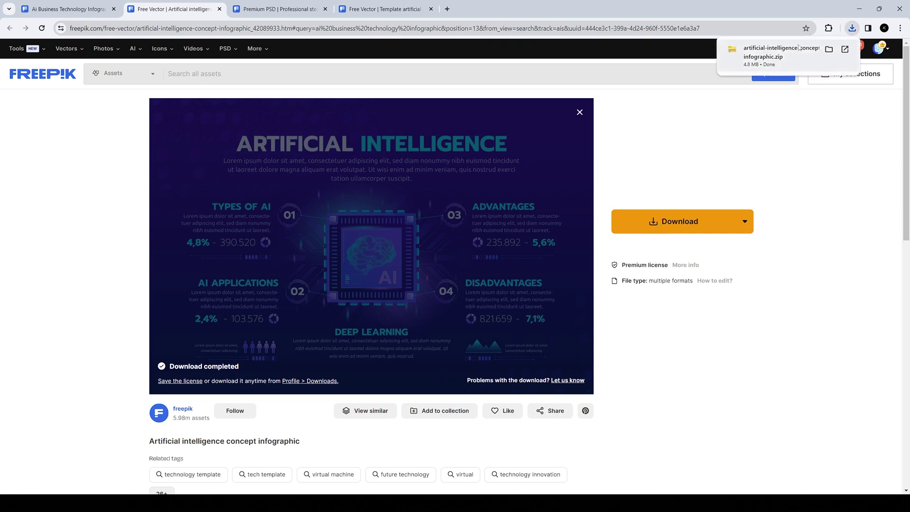
Reveal the downloaded zip, then shrink the colour-palette image and place it above the artboard.
click(829, 51)
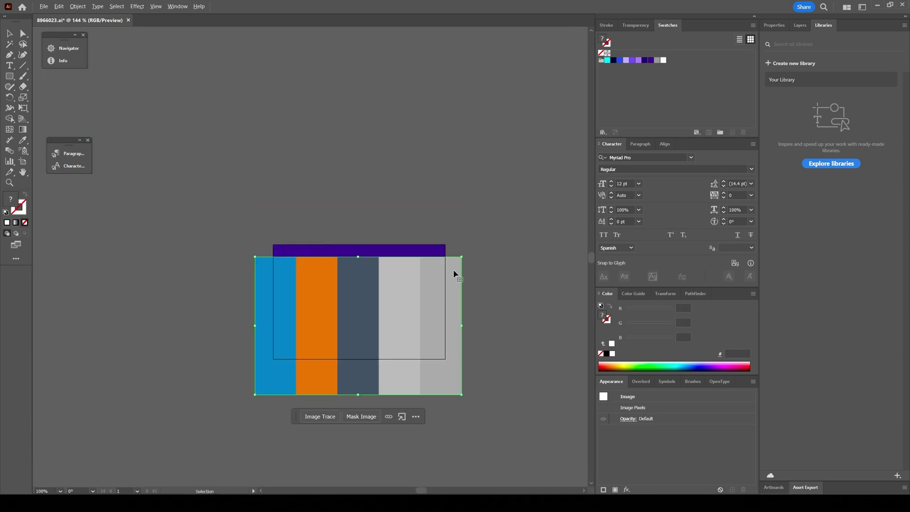
drag(455, 270, 335, 364)
drag(278, 380, 358, 215)
scroll(419, 266, up, 1)
scroll(438, 326, up, 2)
drag(364, 265, 469, 260)
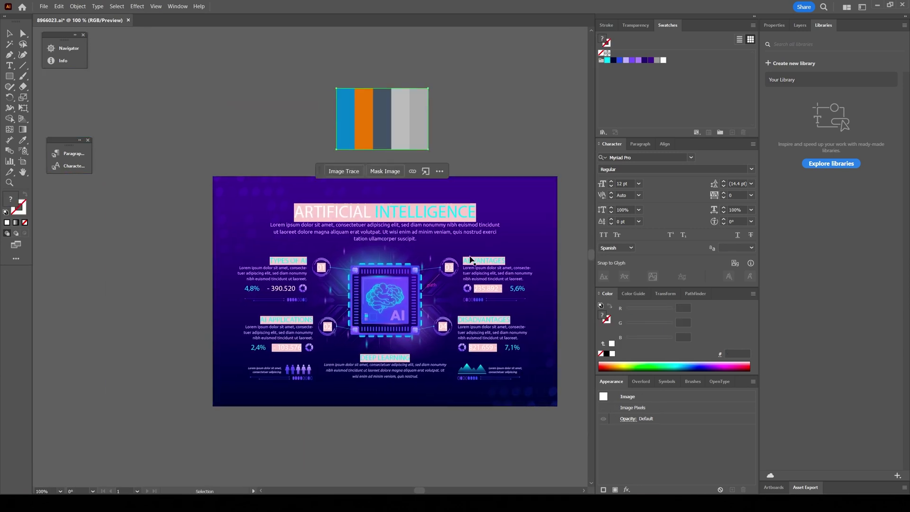
click(532, 162)
Edit the purple background gradient, sampling greys from the palette into its top and bottom stops.
click(552, 224)
key(g)
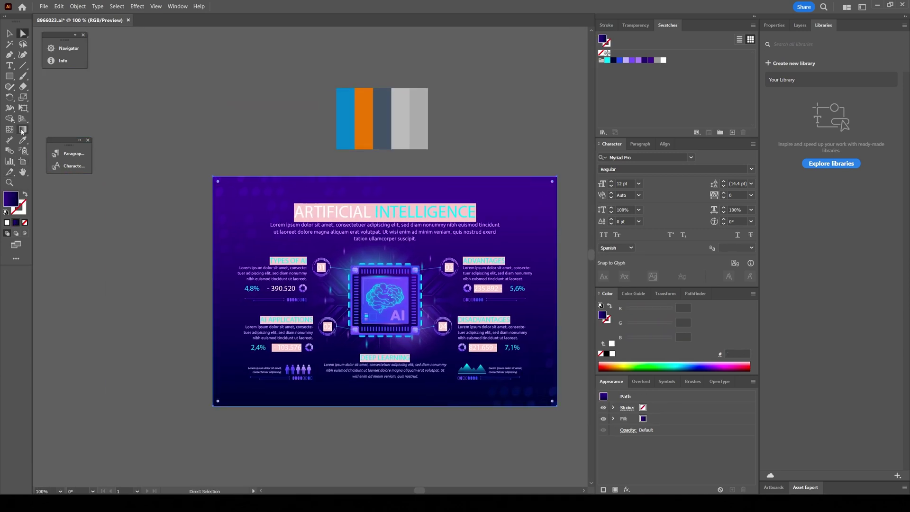
double_click(385, 206)
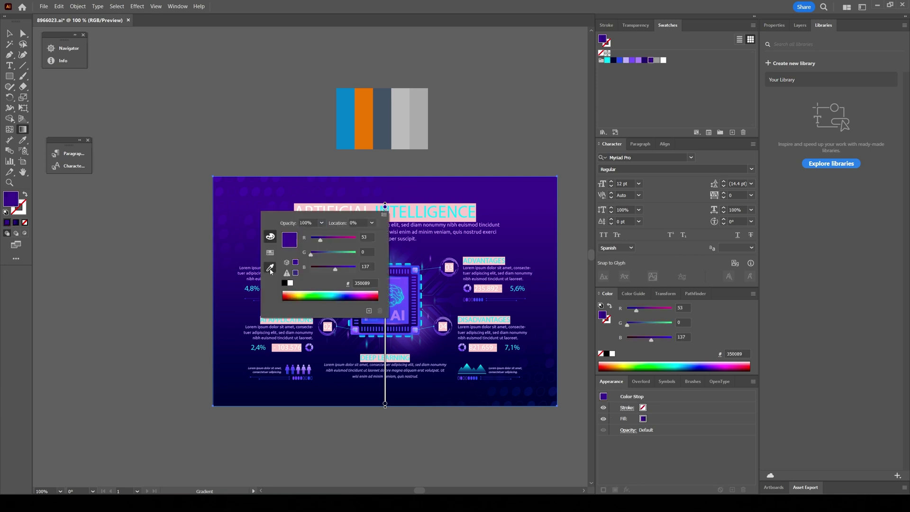
click(406, 121)
double_click(385, 405)
click(421, 114)
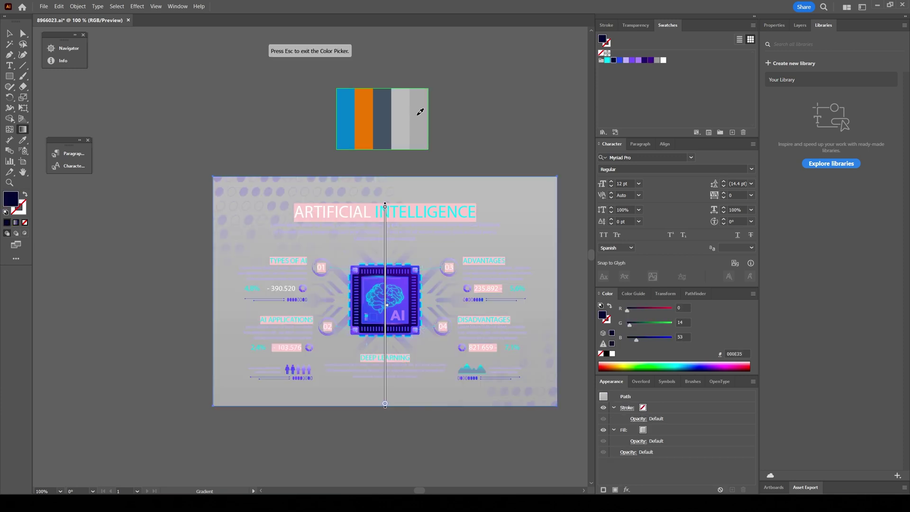
Set both gradient stops to palette blues, darkening the top stop slightly.
click(349, 121)
double_click(385, 207)
click(270, 267)
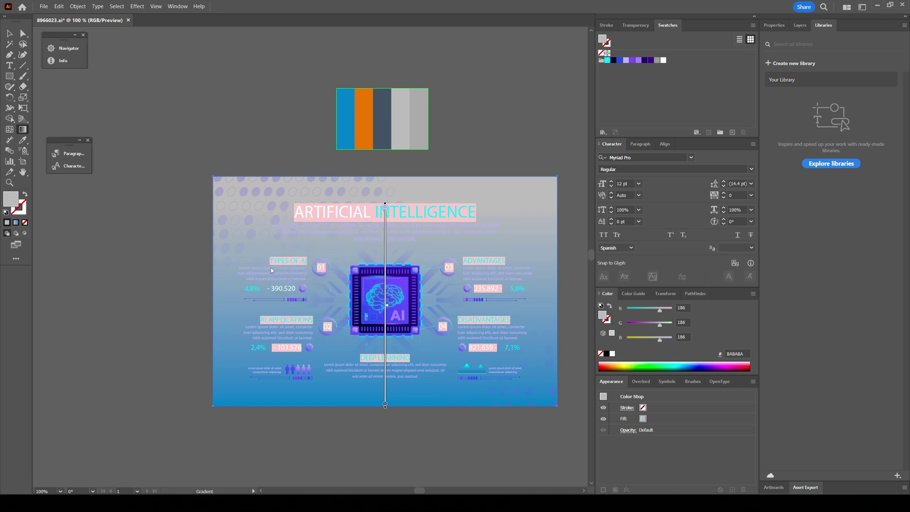
click(343, 117)
double_click(385, 206)
click(271, 236)
drag(345, 269, 332, 256)
click(287, 155)
Inspect the circle-pattern group's fill and gradient, then exit it and deselect everything.
key(v)
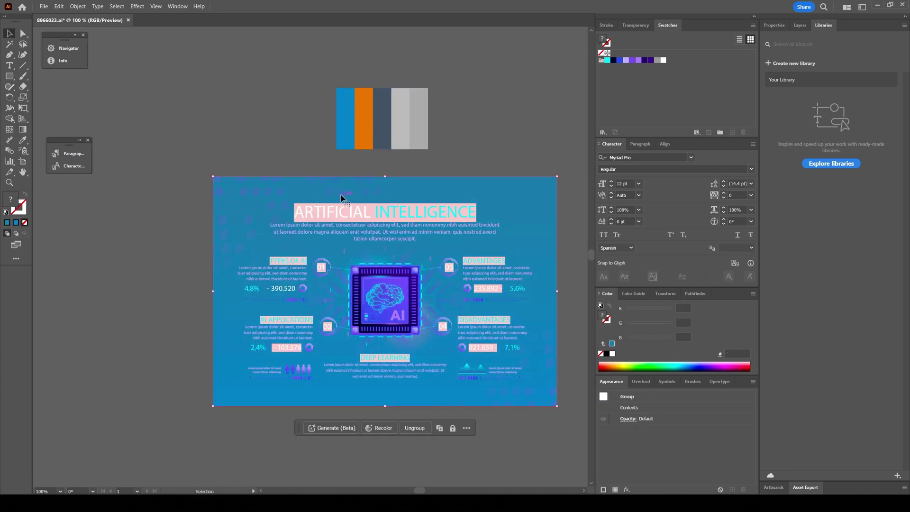
double_click(342, 195)
double_click(10, 199)
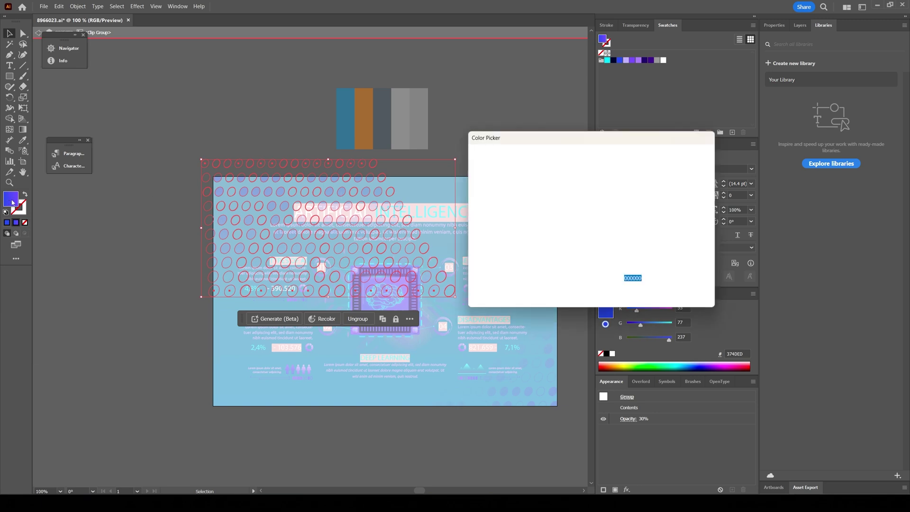
key(Escape)
key(g)
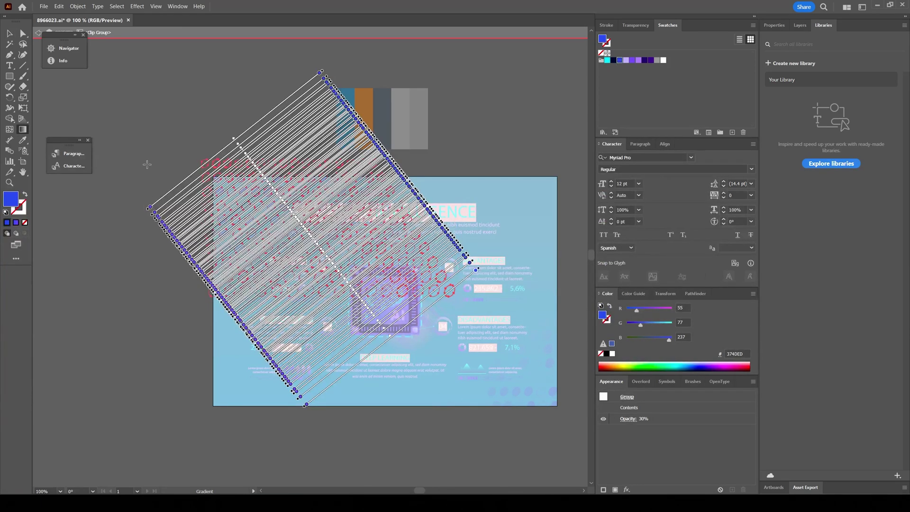
key(v)
key(Escape)
click(331, 196)
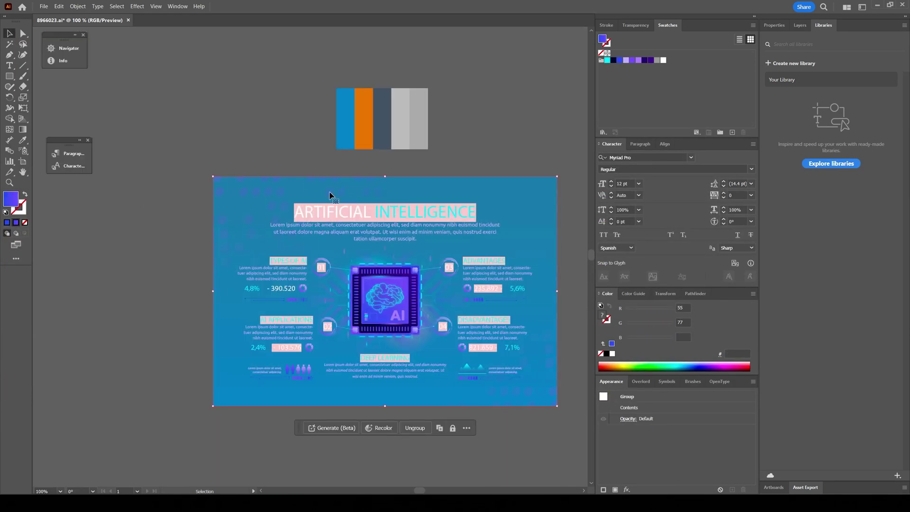
key(ctrl+shift+a)
Select the 03 circle and all matching circles and fill them white.
scroll(487, 300, up, 2)
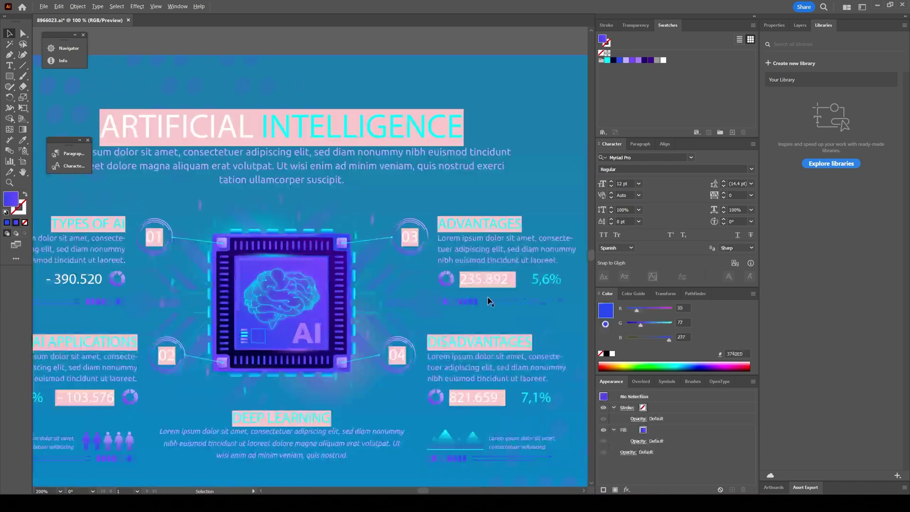
scroll(452, 290, down, 1)
click(425, 244)
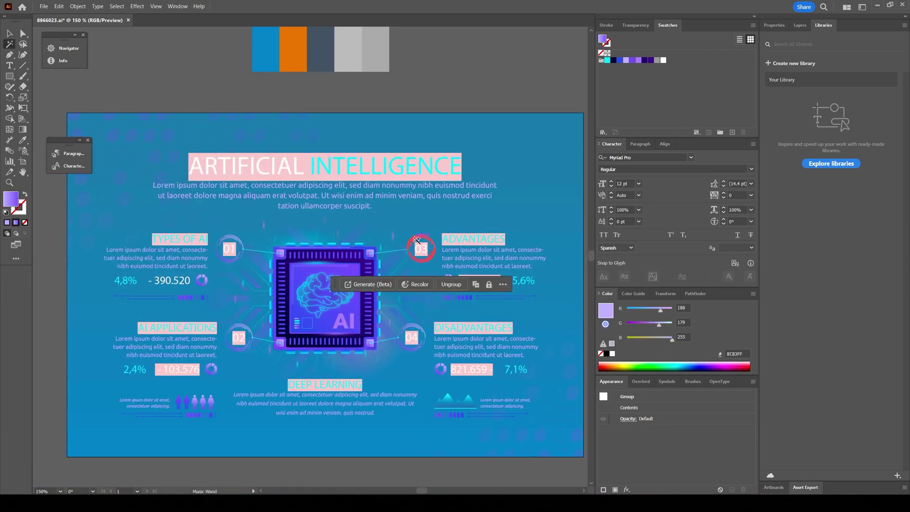
click(417, 241)
double_click(10, 199)
click(476, 167)
click(687, 171)
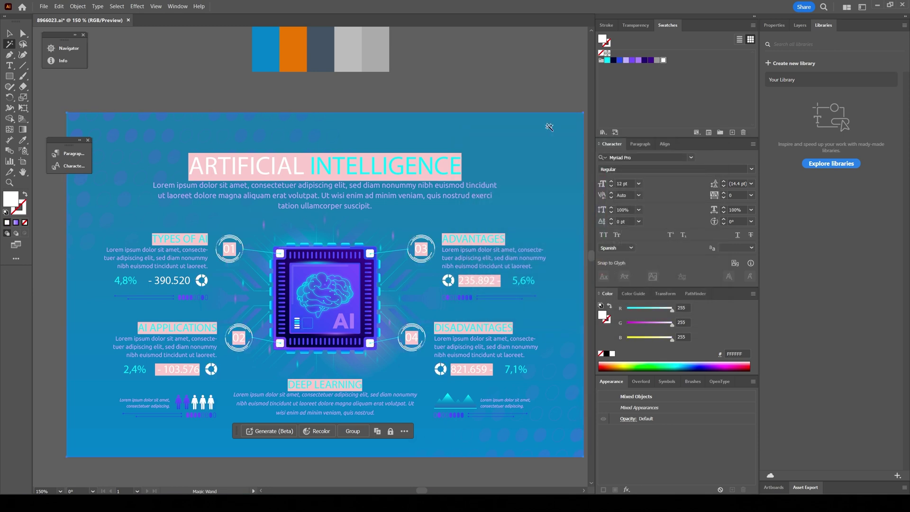
Select the background and eyedrop the palette's blue onto it.
click(549, 127)
double_click(15, 199)
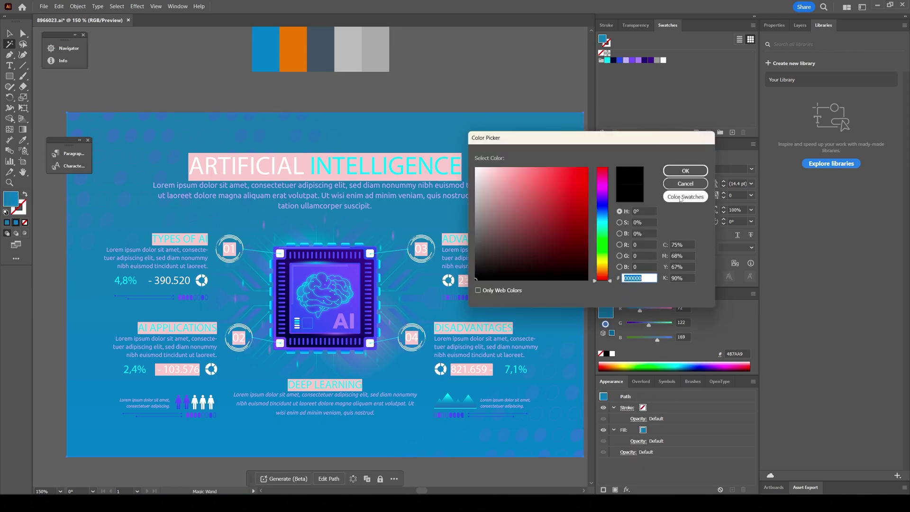
click(686, 184)
key(i)
click(265, 57)
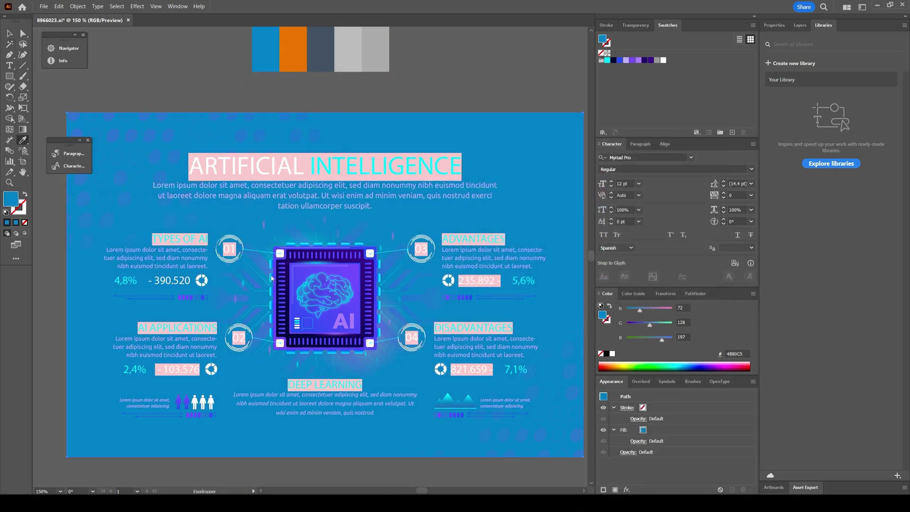
Brighten the background fill to vivid blue #0080FF and deselect it.
double_click(10, 199)
click(551, 214)
drag(551, 215, 578, 160)
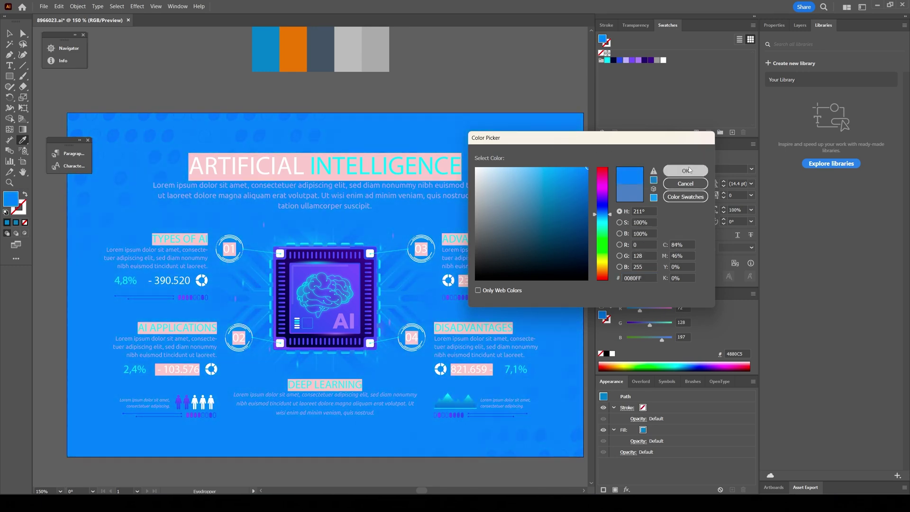
click(686, 171)
key(v)
click(212, 400)
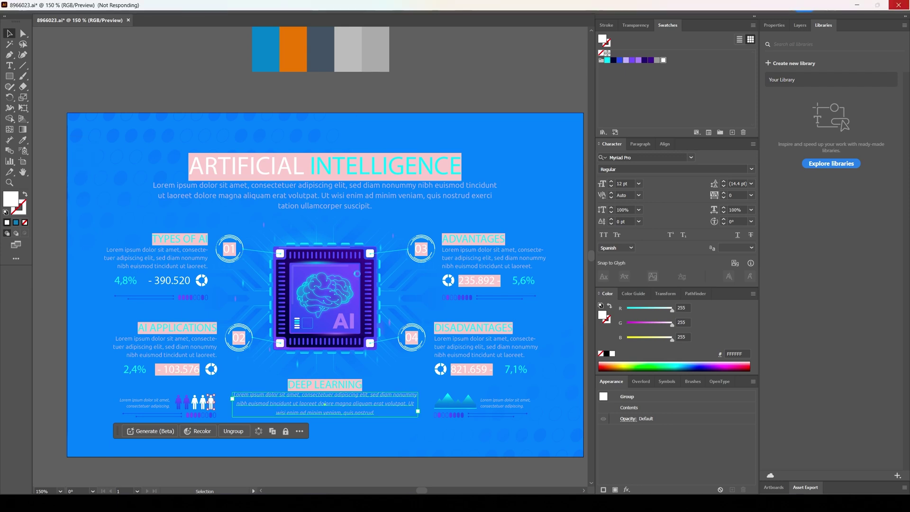
Shift the AI chip panel's gradient end stop to a bluer tone, #3550FF.
click(355, 277)
double_click(355, 277)
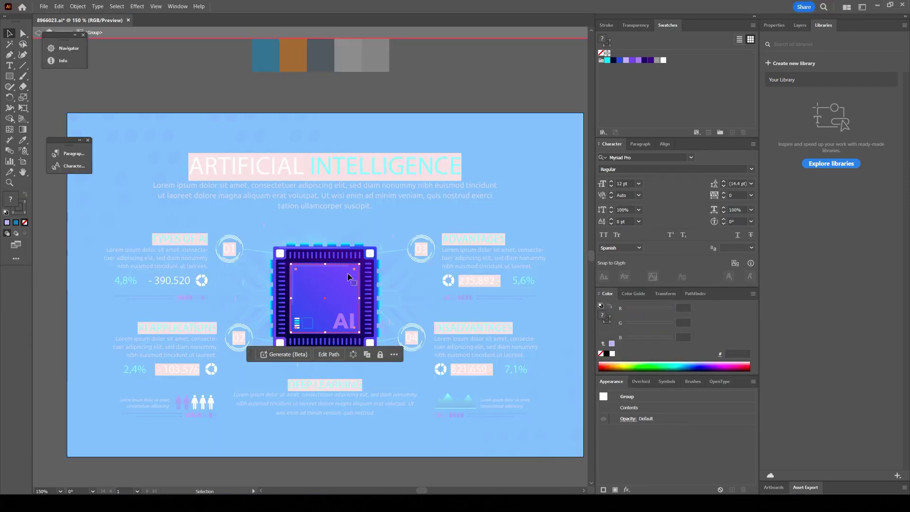
key(g)
double_click(357, 265)
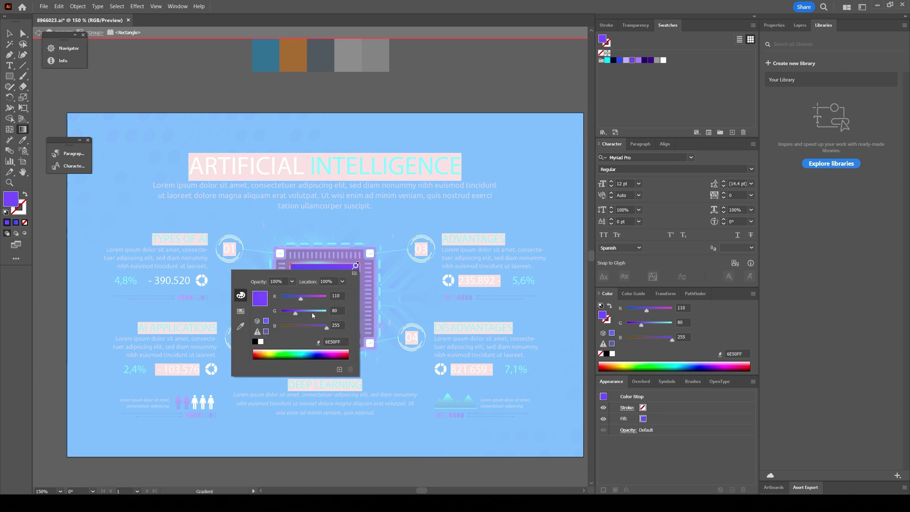
drag(300, 298, 290, 298)
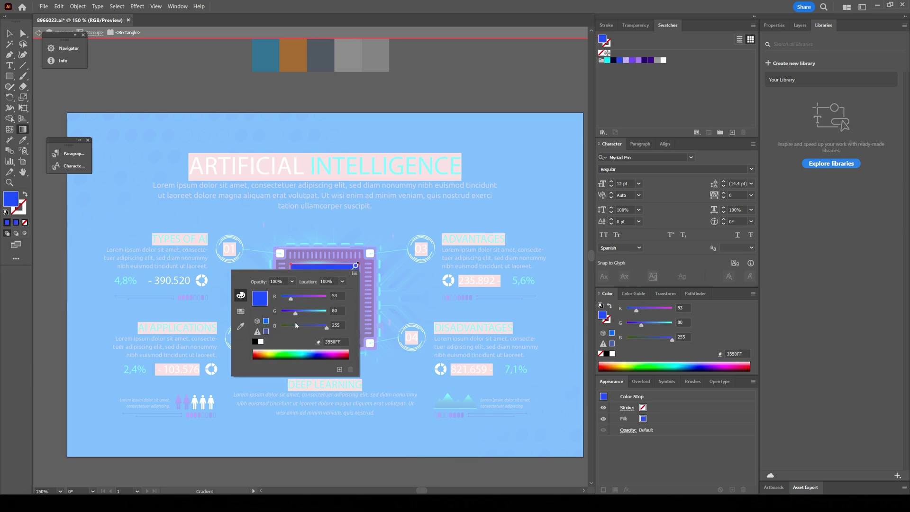
click(339, 266)
Ungroup the whole infographic artwork and drop it into the Asset Export panel.
click(9, 33)
double_click(263, 92)
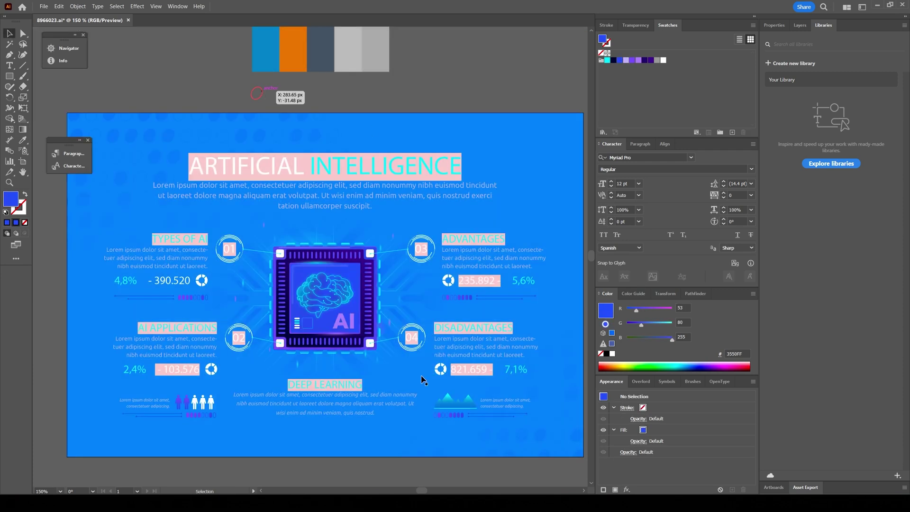
click(306, 139)
key(ctrl+shift+g)
drag(511, 134, 478, 131)
key(ctrl+z)
click(806, 487)
drag(416, 136, 811, 225)
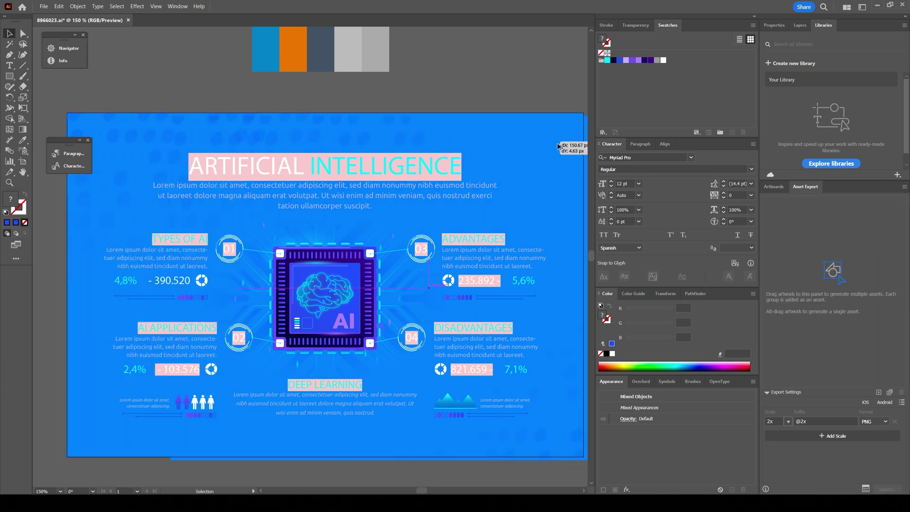
Replace the old asset with the blue background, full AI chip group and circuit-line artwork.
key(ctrl+z)
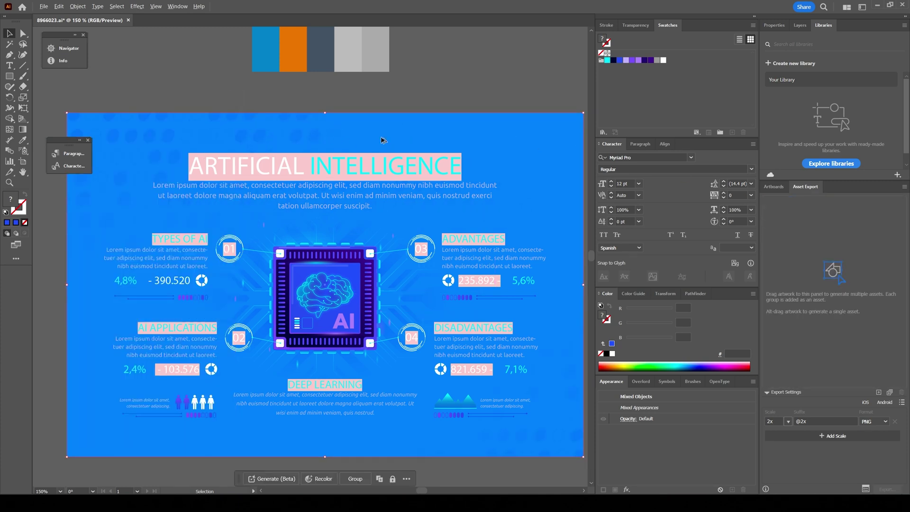
drag(381, 138, 831, 255)
click(430, 110)
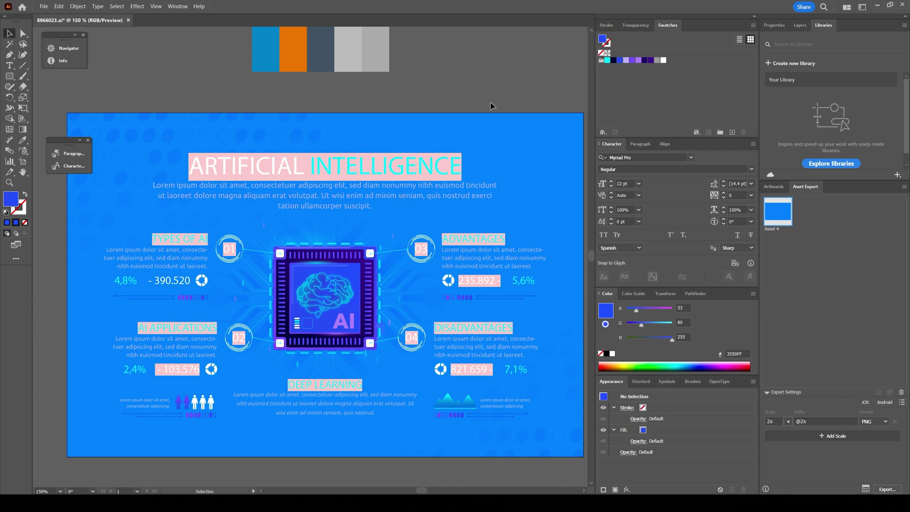
click(358, 270)
drag(351, 286, 816, 275)
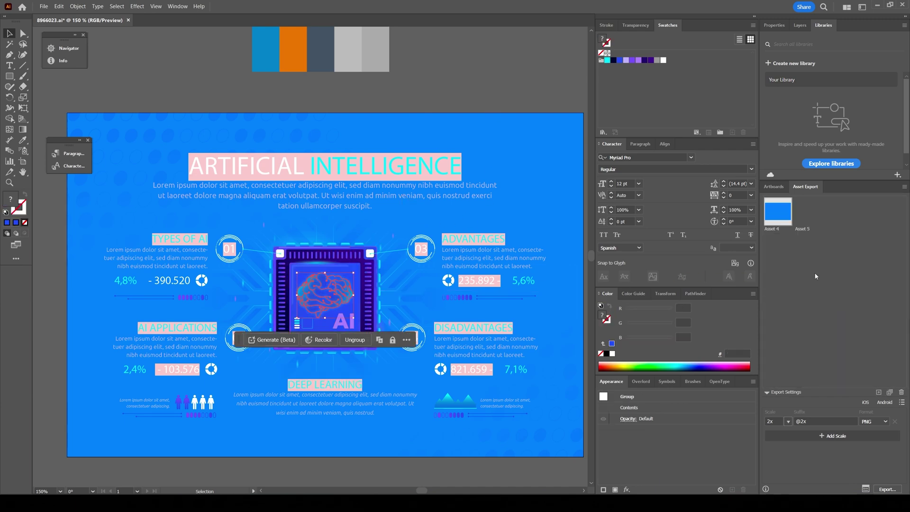
click(411, 275)
drag(411, 275, 809, 212)
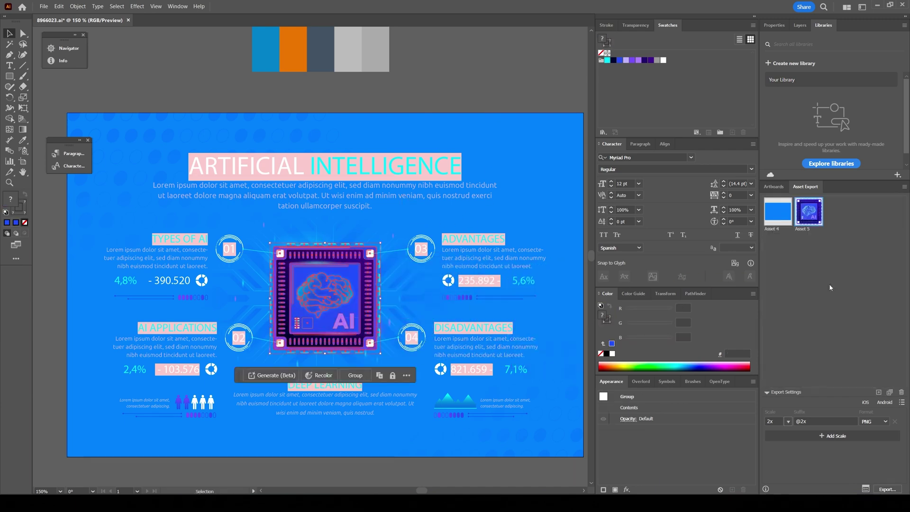
drag(398, 284, 825, 303)
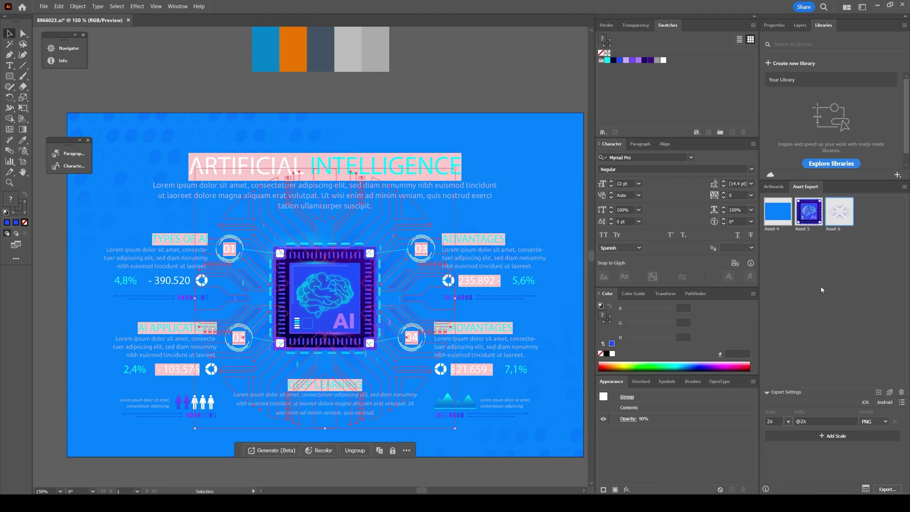
Switch to Direct Selection and select the connector line to circle 03.
click(474, 93)
scroll(365, 278, up, 1)
key(a)
click(404, 242)
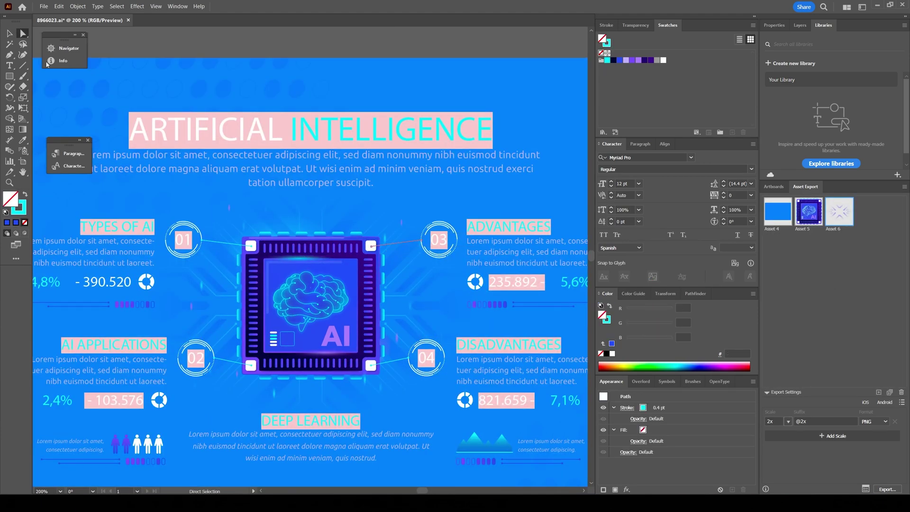
Select all unfilled circuit paths with Magic Wand and make their stroke white.
key(y)
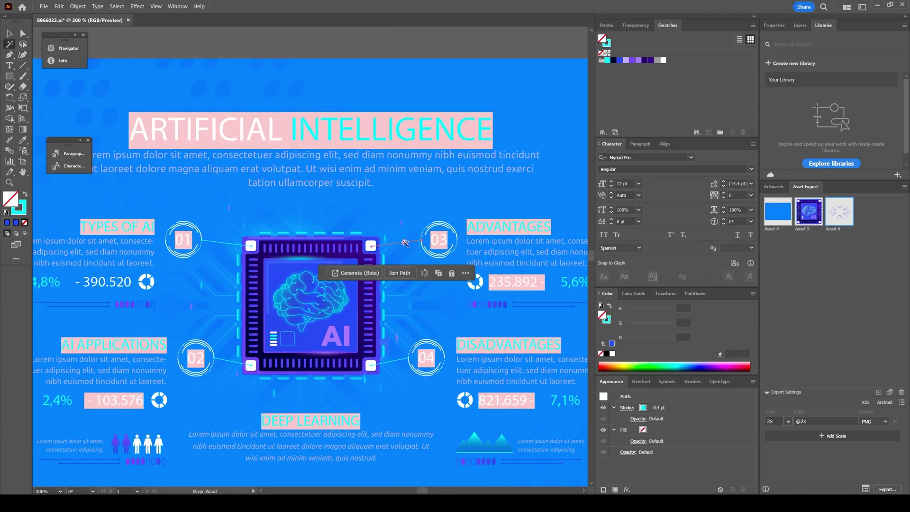
click(393, 243)
double_click(21, 209)
click(690, 153)
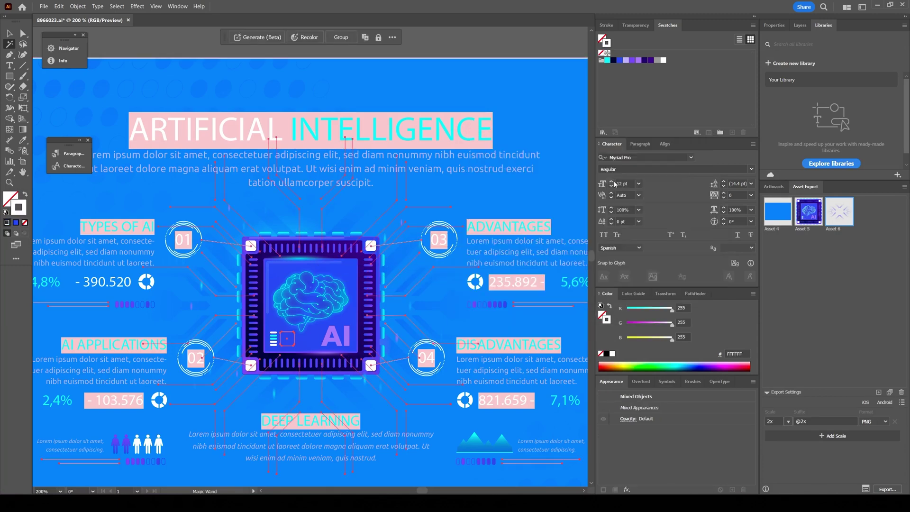
click(607, 25)
click(497, 39)
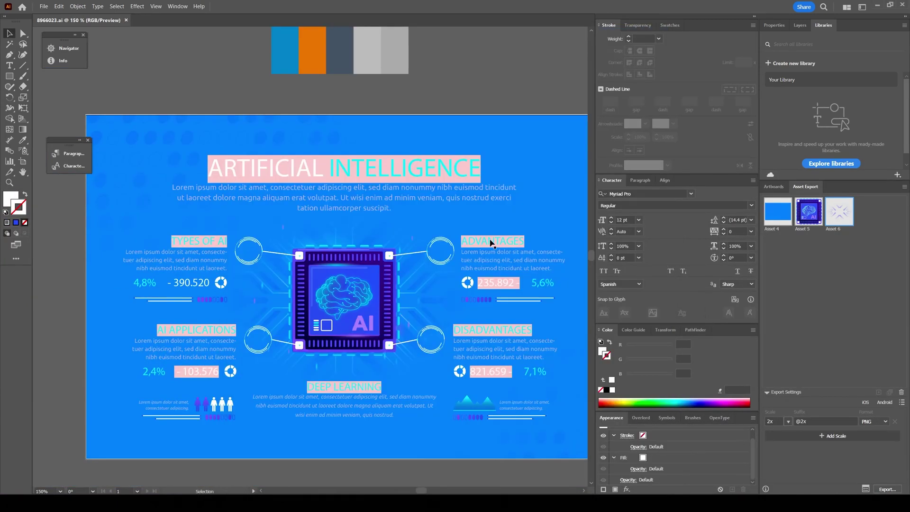
Delete the Advantages title, paragraph, donut icon, 235.892 and 5,6% values, underline and dot bar.
click(492, 243)
key(Delete)
click(495, 259)
key(Delete)
click(468, 282)
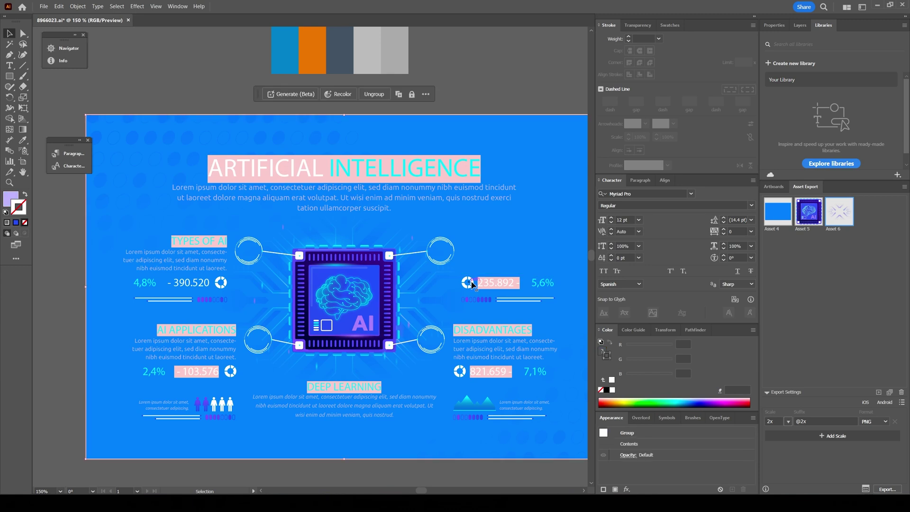
key(Delete)
click(497, 283)
key(Delete)
click(536, 284)
key(Delete)
click(521, 299)
key(Delete)
click(476, 299)
key(Delete)
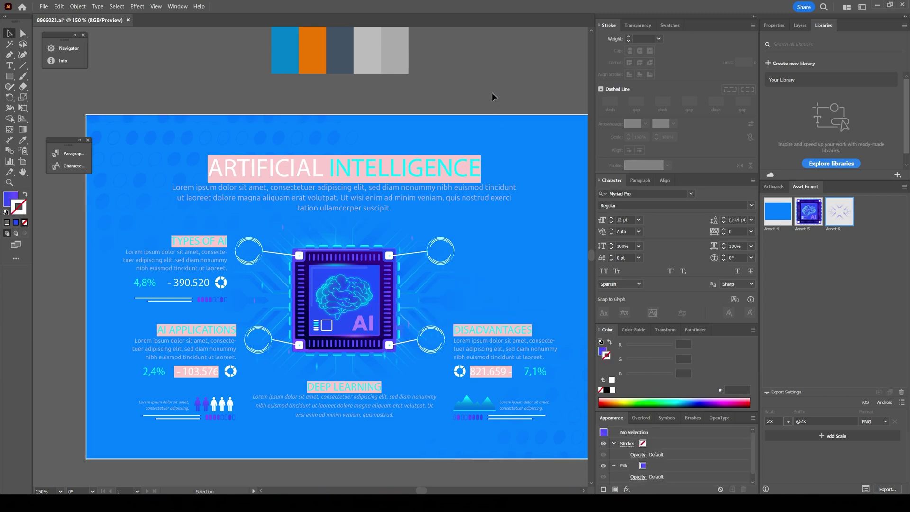
Add the upper-right and top-left circle connectors as assets and export all assets.
drag(425, 252, 829, 281)
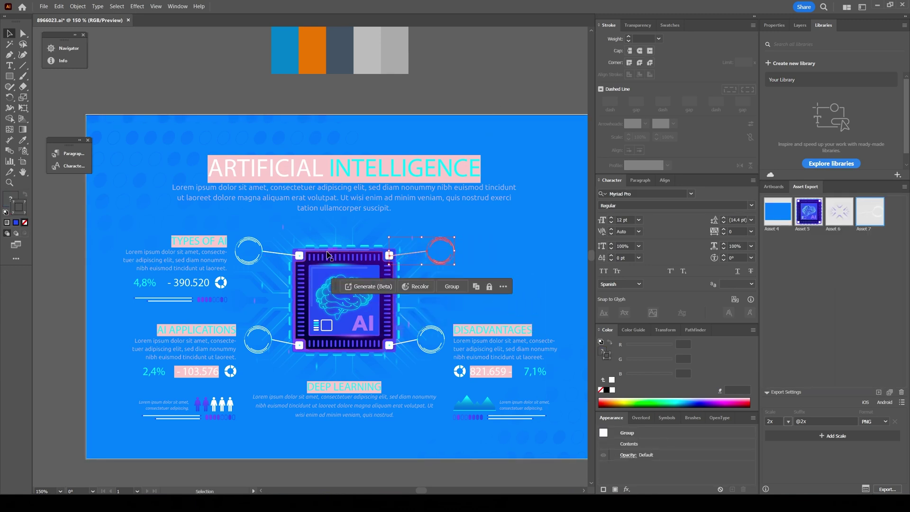
click(282, 257)
click(282, 256)
drag(282, 256, 802, 286)
click(461, 88)
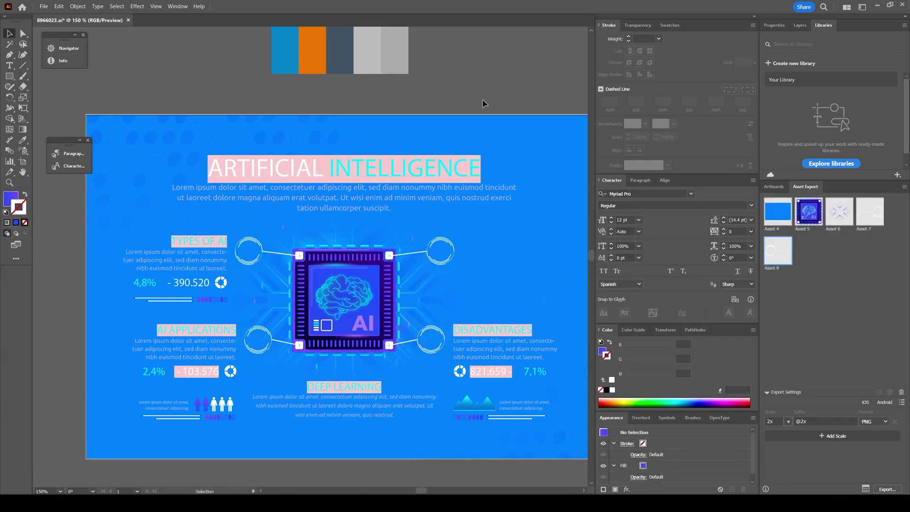
click(887, 489)
click(435, 221)
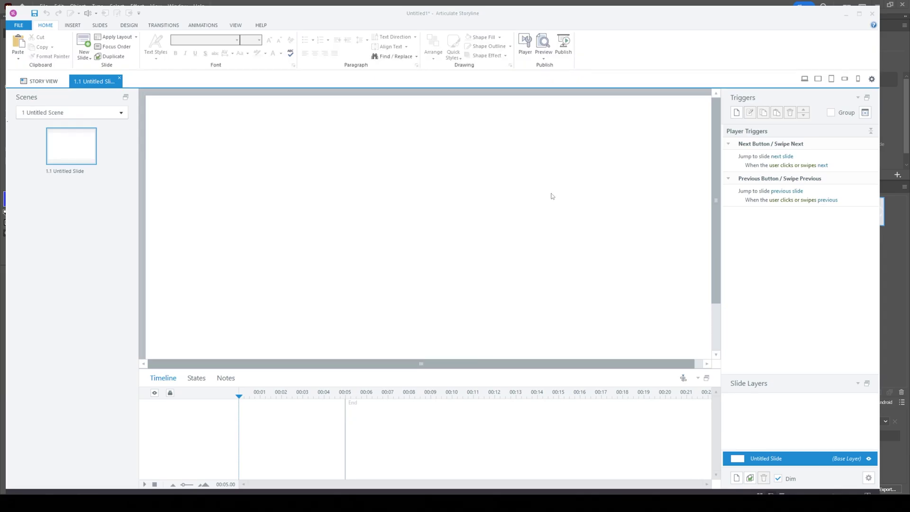
Place the blue background image on the slide and stretch it to fill the slide.
drag(551, 194, 410, 264)
scroll(551, 195, down, 3)
scroll(522, 270, down, 1)
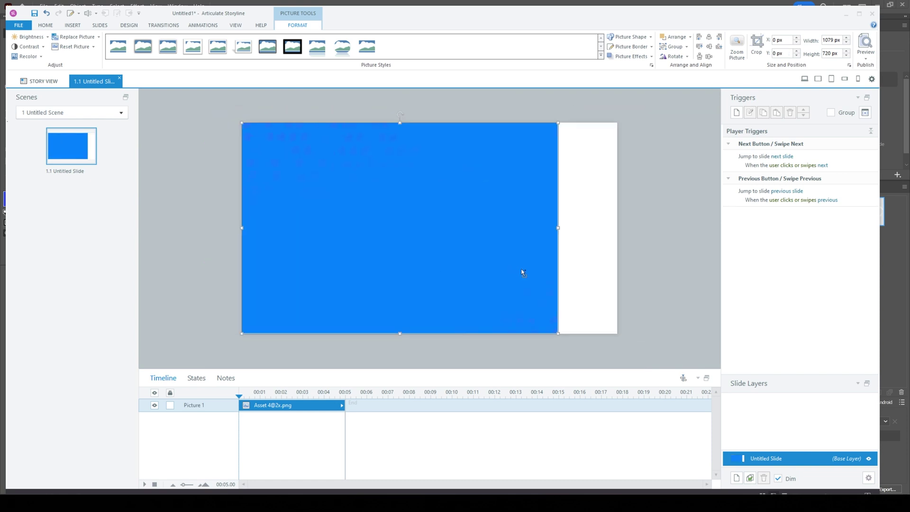
drag(557, 228, 618, 230)
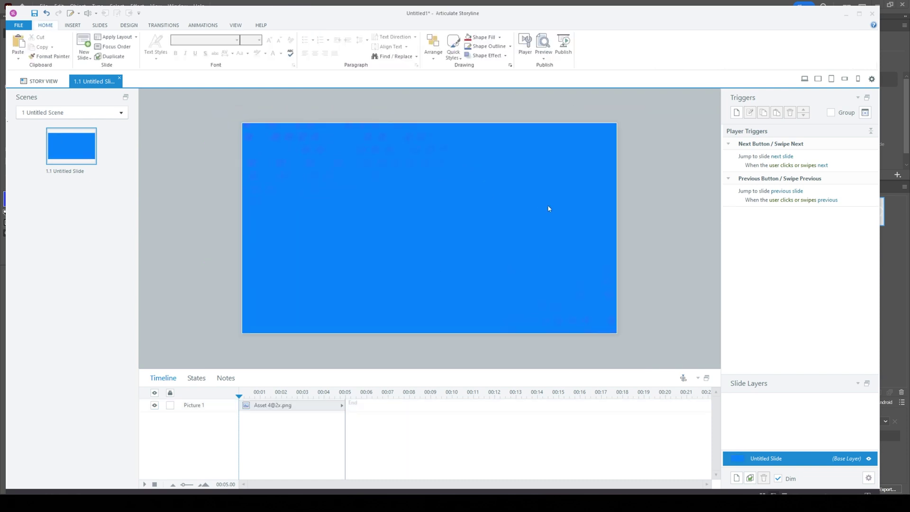
click(545, 207)
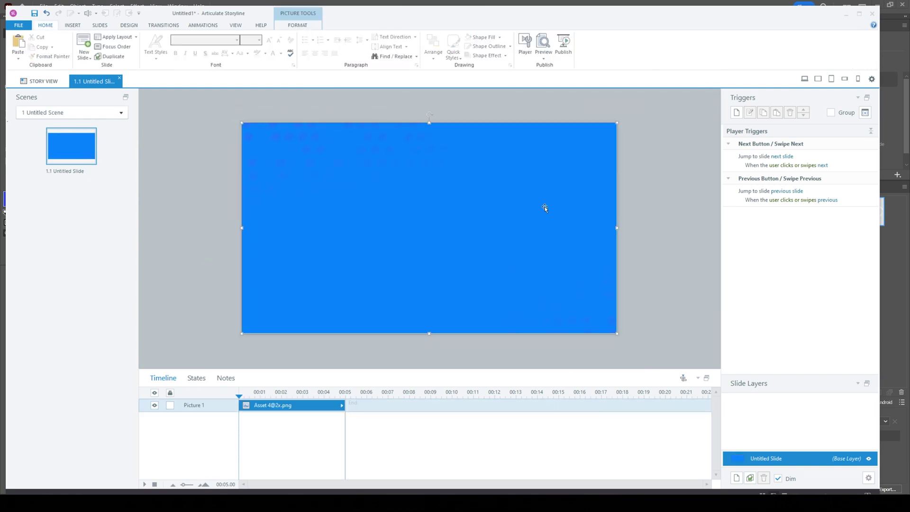
click(644, 221)
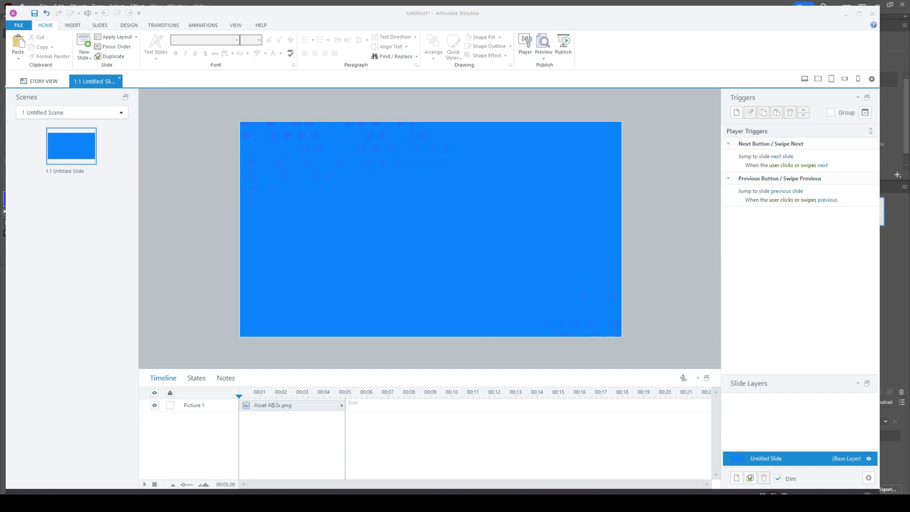
Add the circuit-lines image centred horizontally and vertically, then add the AI chip image on top.
key(alt+Tab)
key(alt+Tab)
drag(455, 501, 454, 225)
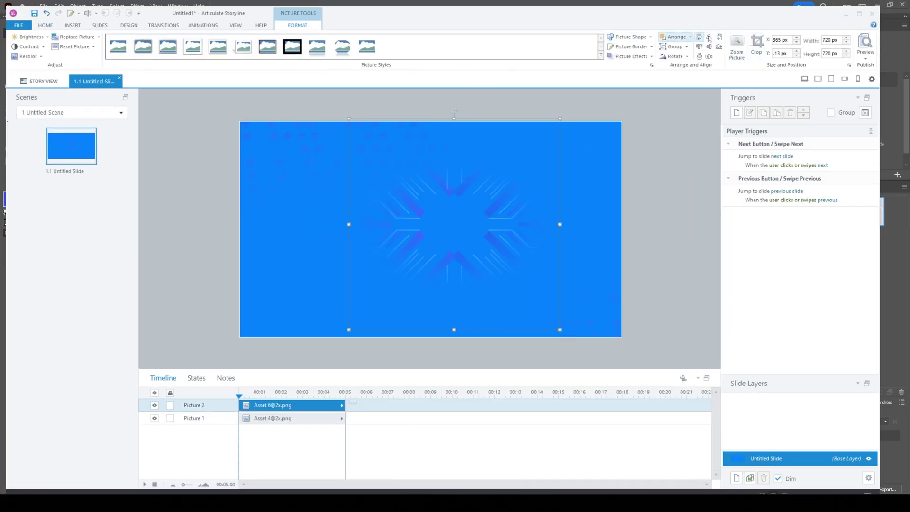
click(709, 37)
click(710, 46)
drag(909, 137, 443, 227)
click(664, 243)
Check the AI chip group in Illustrator, then preview the slide with F12.
key(alt+Tab)
key(ctrl+minus)
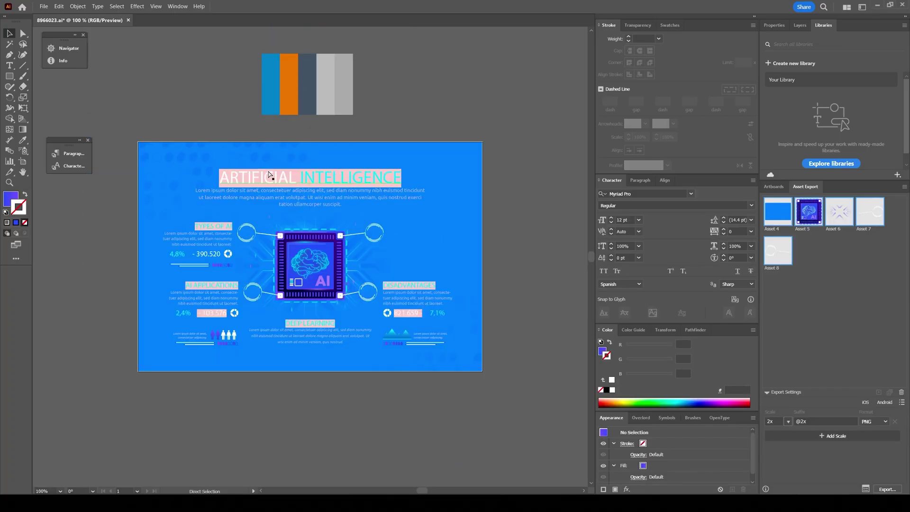
click(335, 272)
key(alt+Tab)
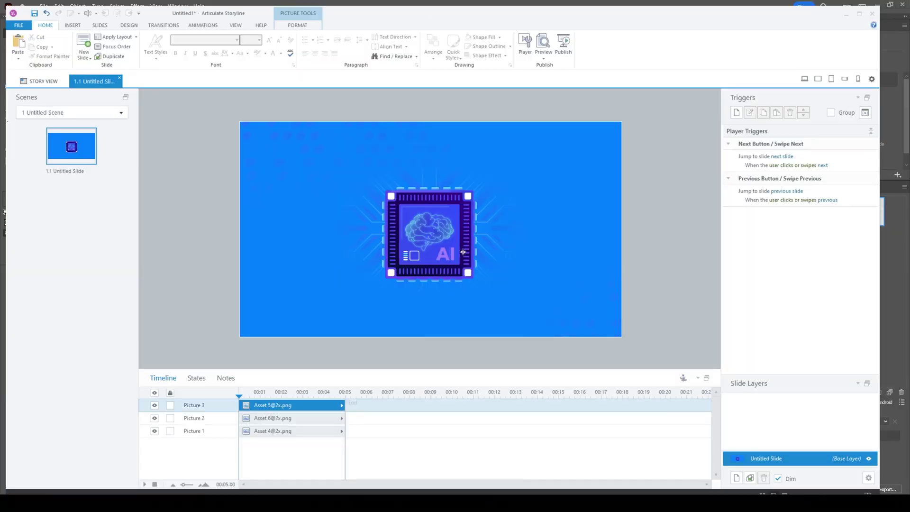
click(647, 232)
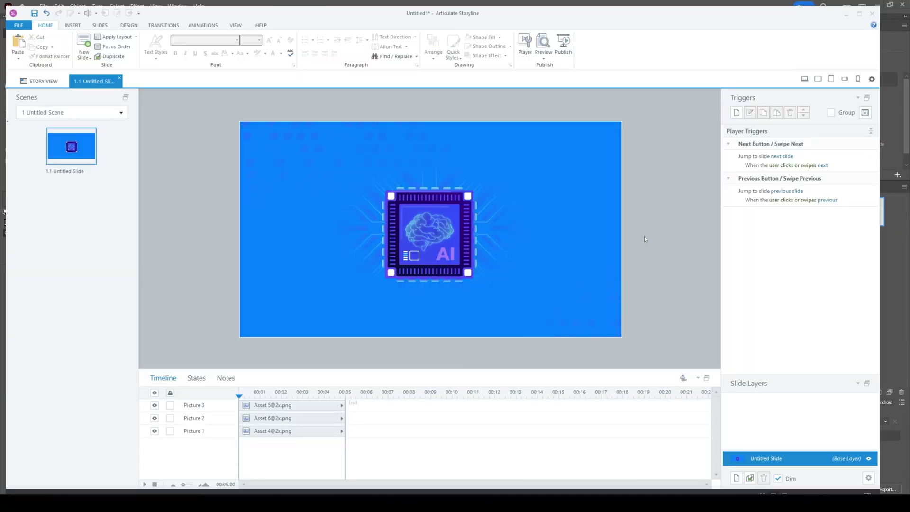
key(F12)
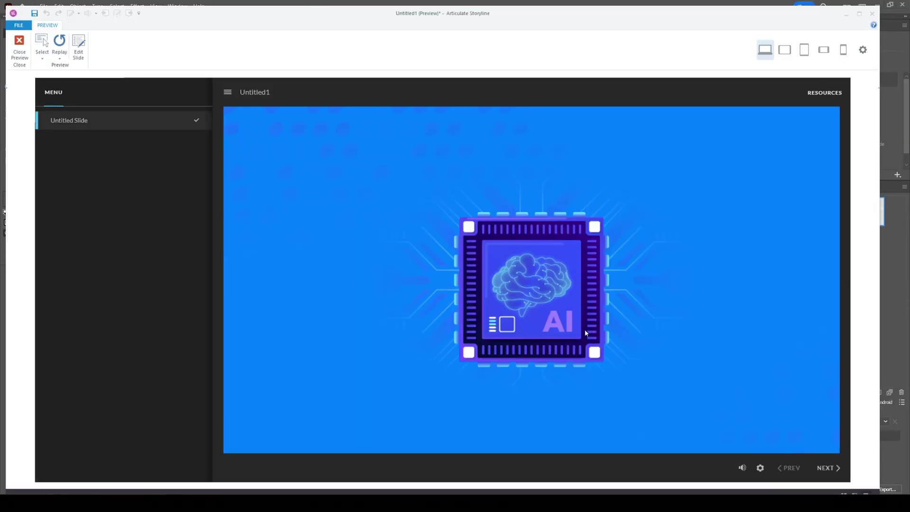
key(Escape)
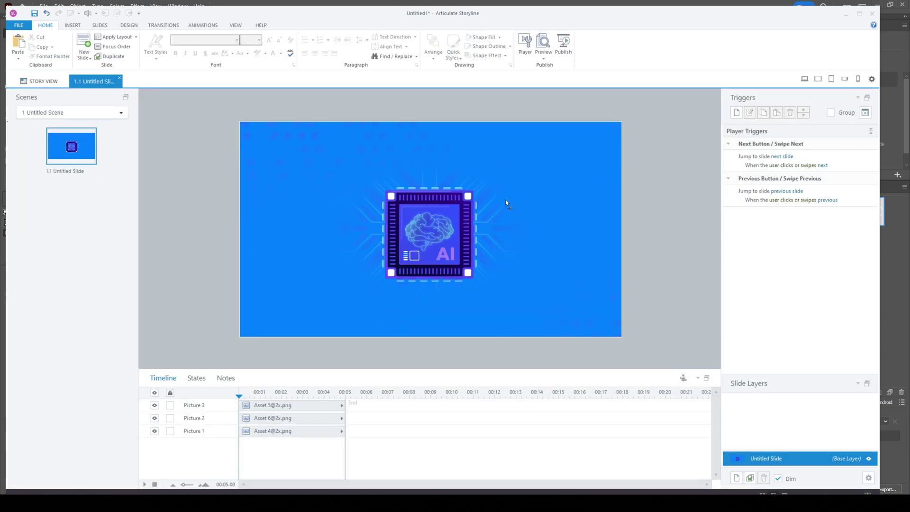
Place the connector circles around the chip and colour the 'Artificial Intelligence (AI)' title text.
drag(498, 193, 508, 274)
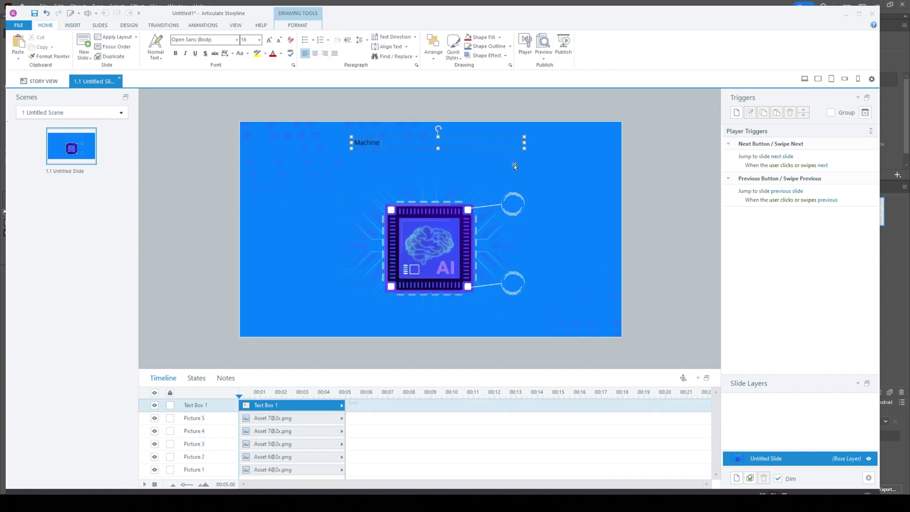
click(280, 53)
click(281, 162)
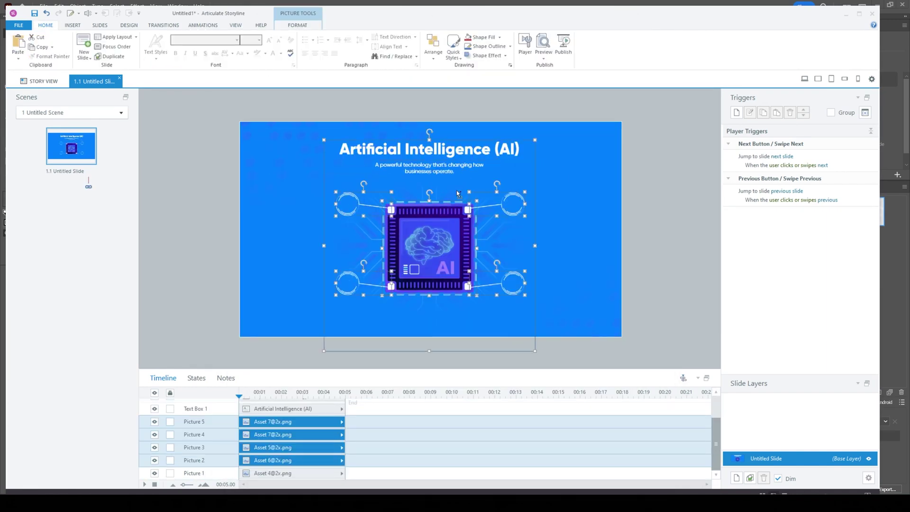
Nudge the chip and circles slightly upward, then bring the Word notes forward.
key(Up)
key(Up)
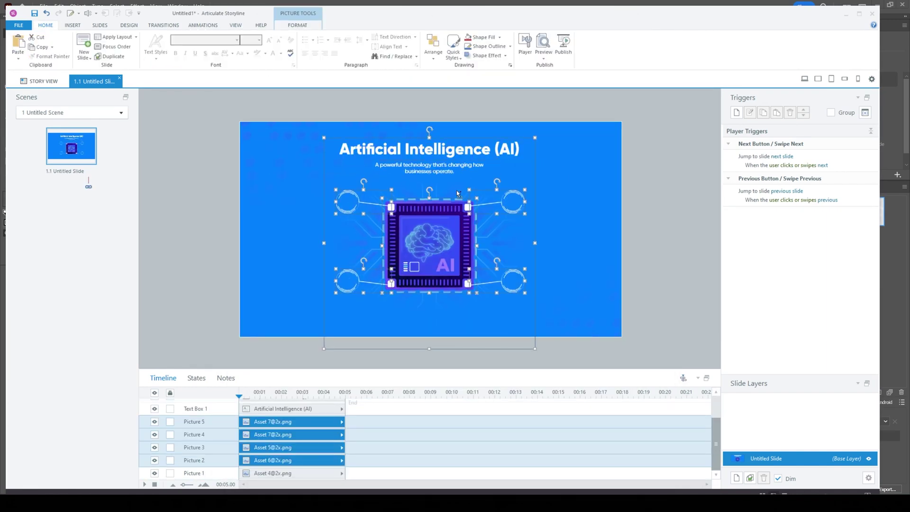
click(655, 219)
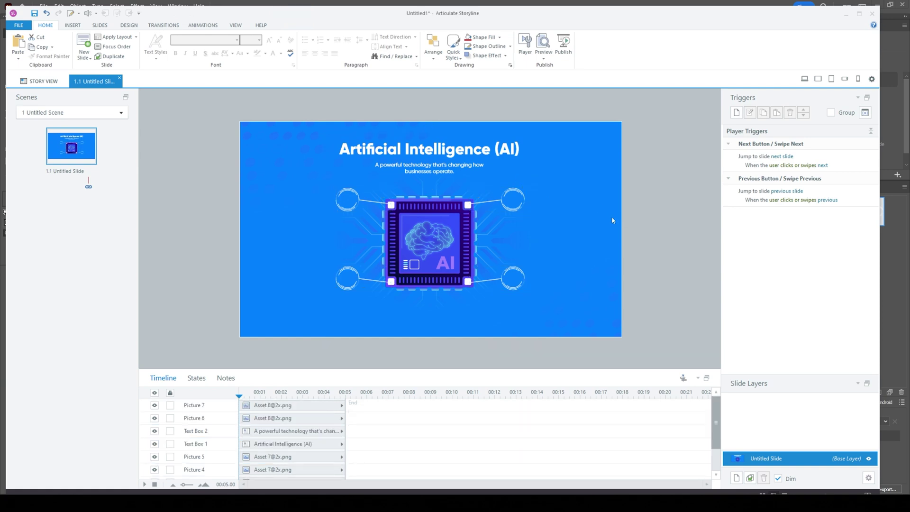
click(467, 491)
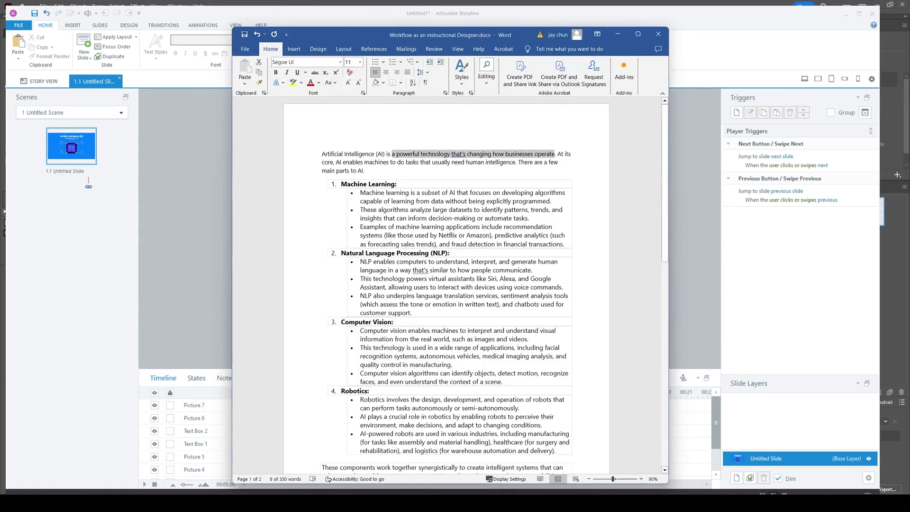
Review the Word AI outline document, then switch over to the browser.
click(468, 498)
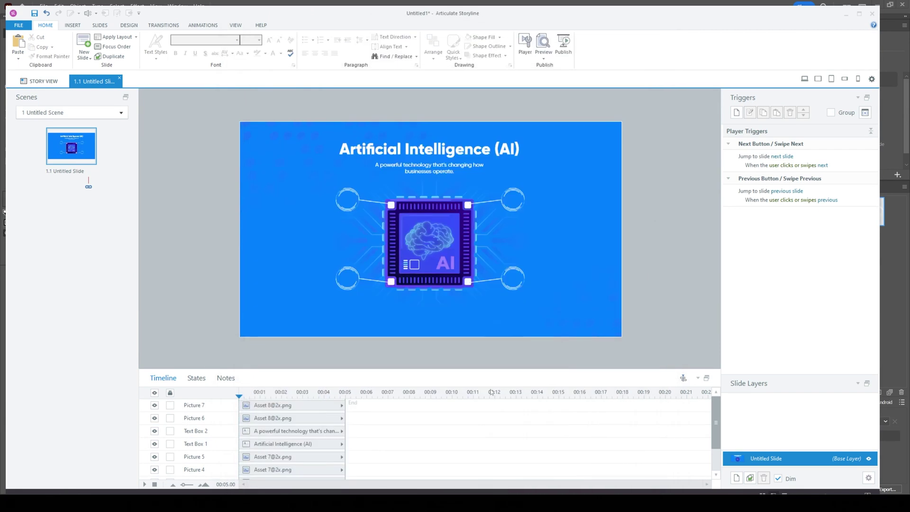
click(468, 498)
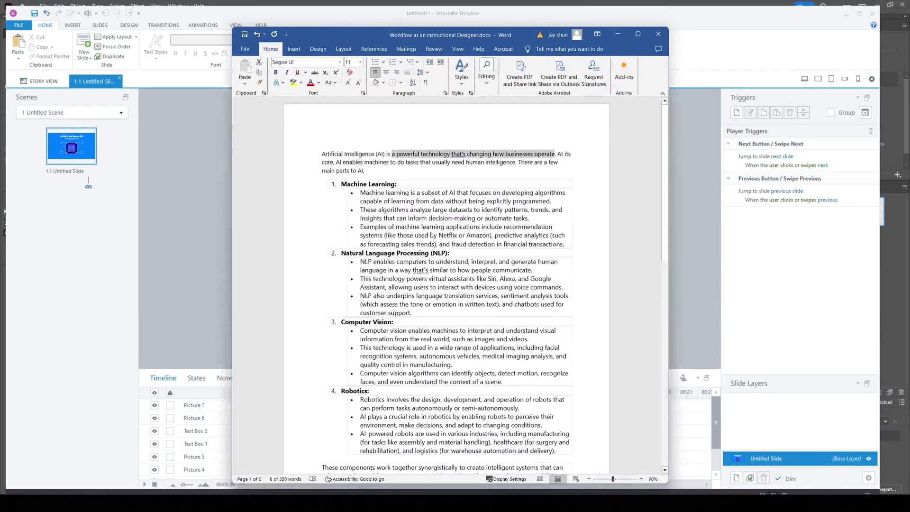
click(399, 179)
key(alt+Tab)
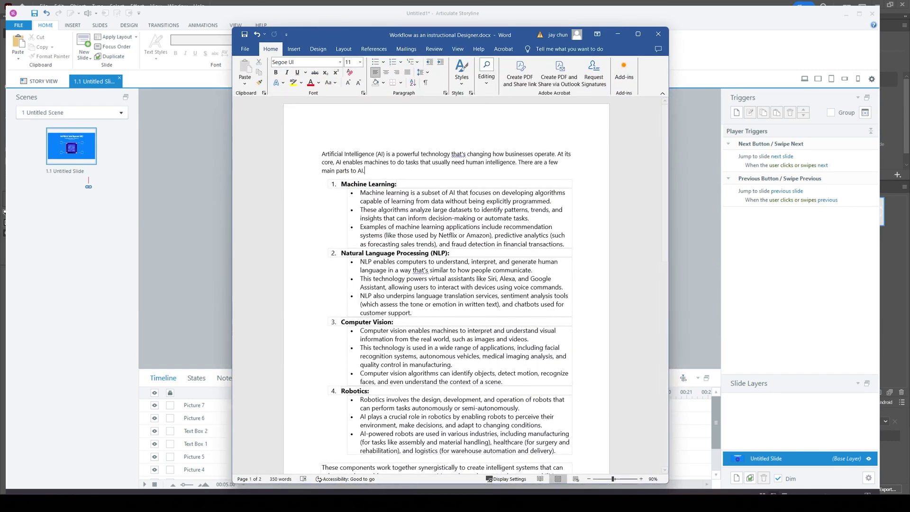
Search the Freepik icons section for 'machine learning'.
click(166, 11)
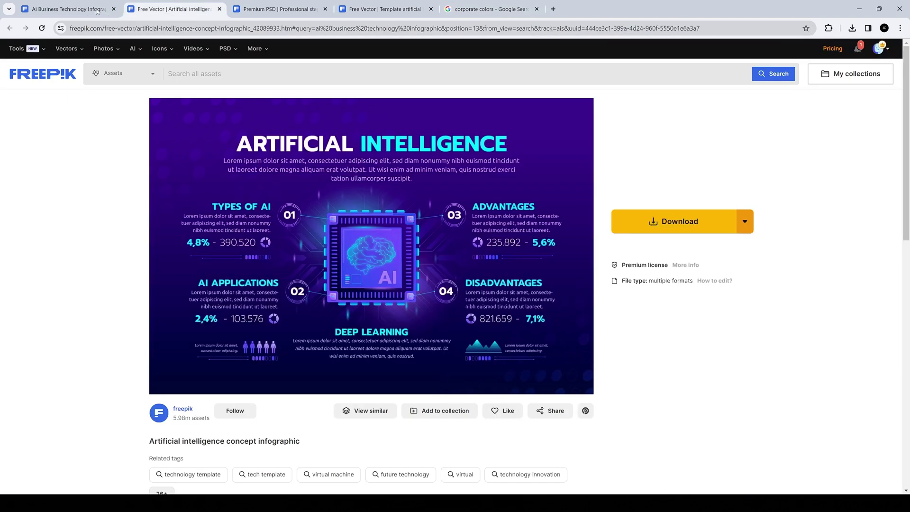
click(88, 12)
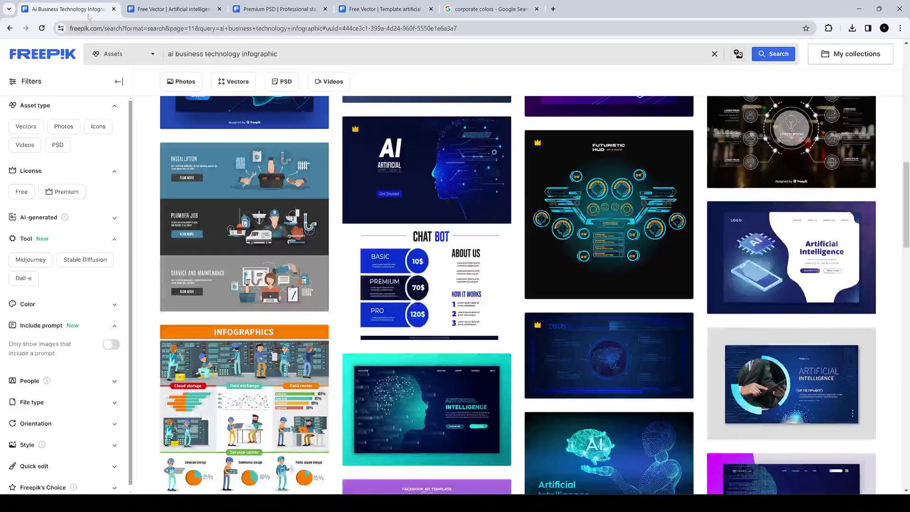
click(53, 55)
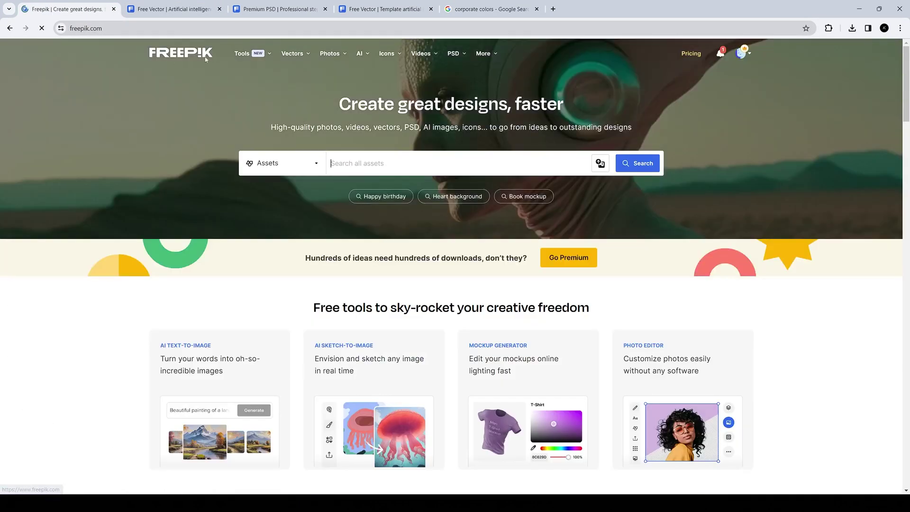
mouse_move(363, 56)
mouse_move(289, 56)
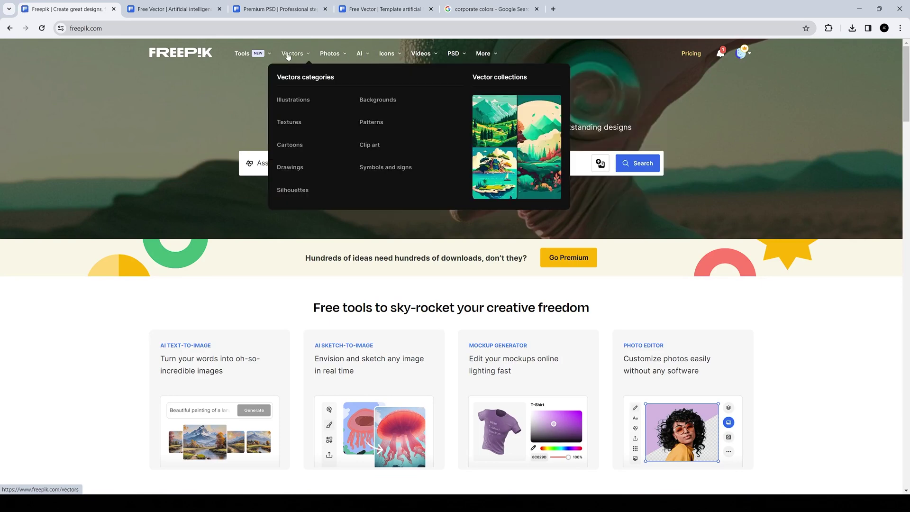
click(406, 54)
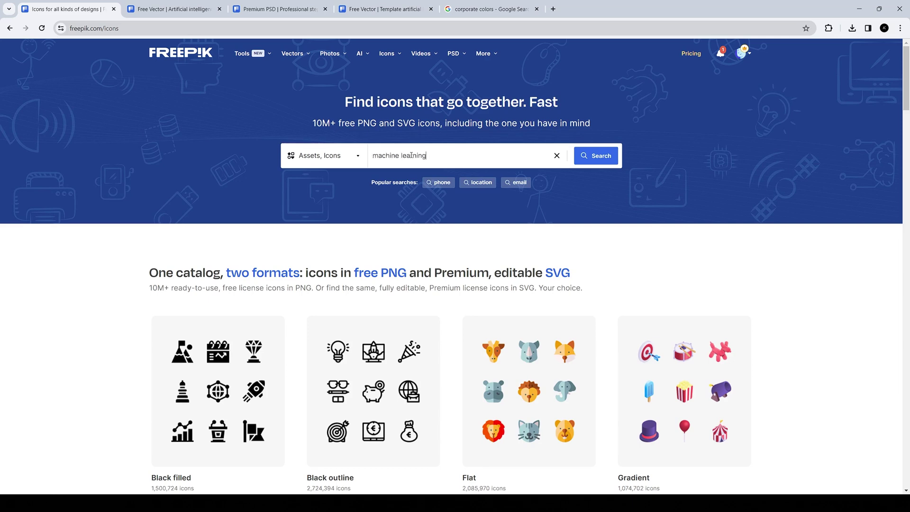
key(Return)
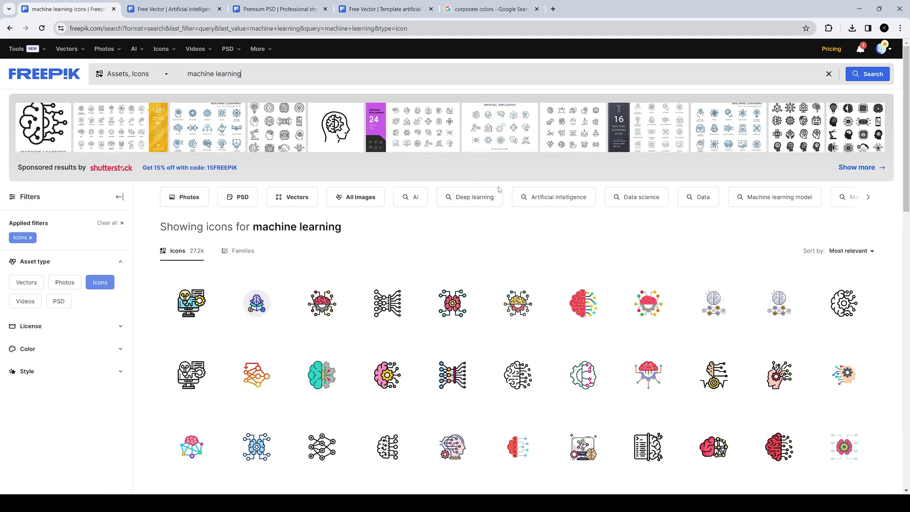
Open the gear-and-circuit brain 'Artificial intelligence' icon and copy its SVG.
click(518, 375)
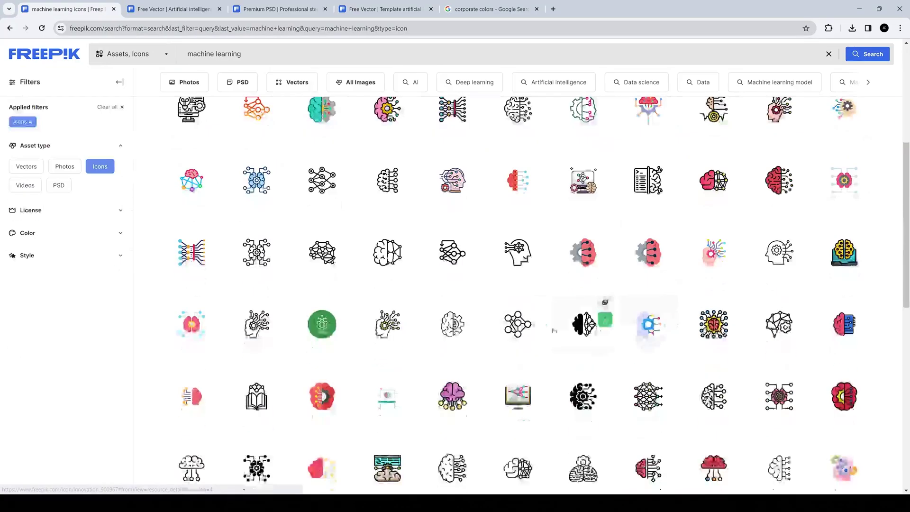
scroll(574, 370, down, 5)
click(486, 458)
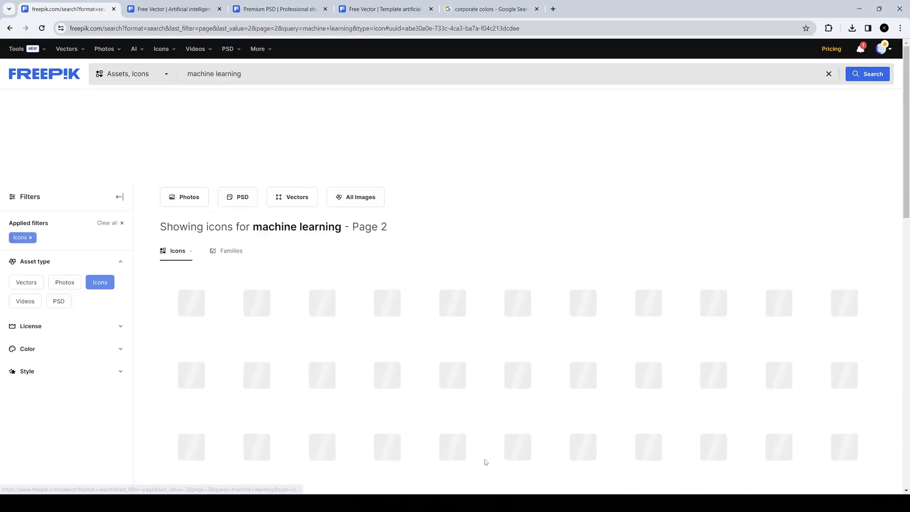
scroll(303, 337, down, 5)
click(651, 202)
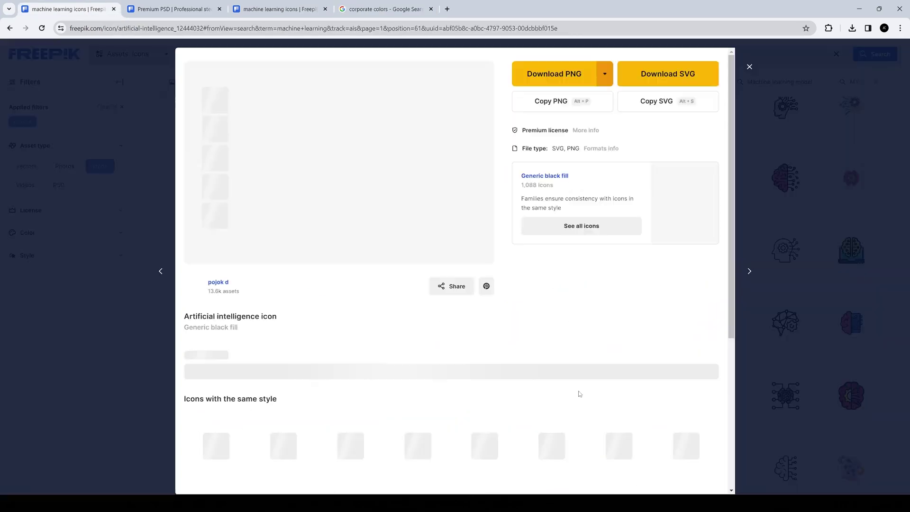
click(652, 102)
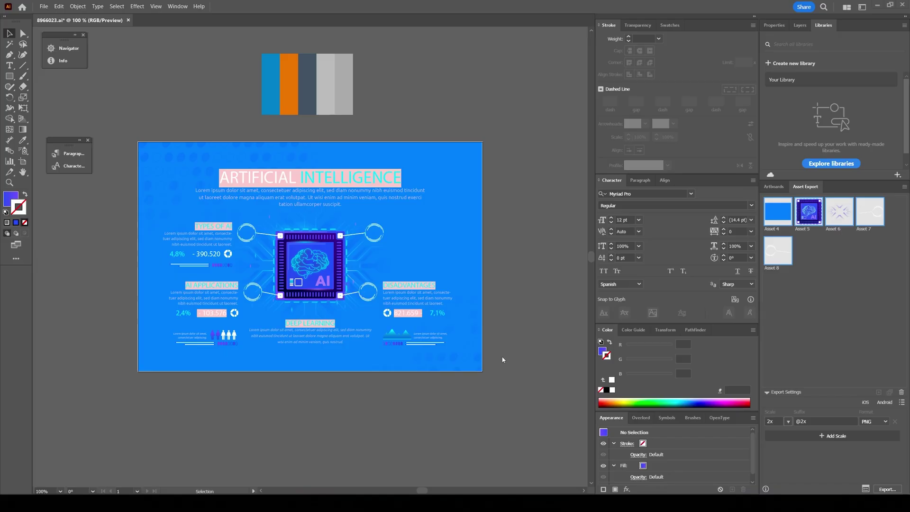
Paste the brain icon, shrink it, fill it white, and add it as export Asset 9.
key(ctrl+v)
drag(216, 368, 260, 331)
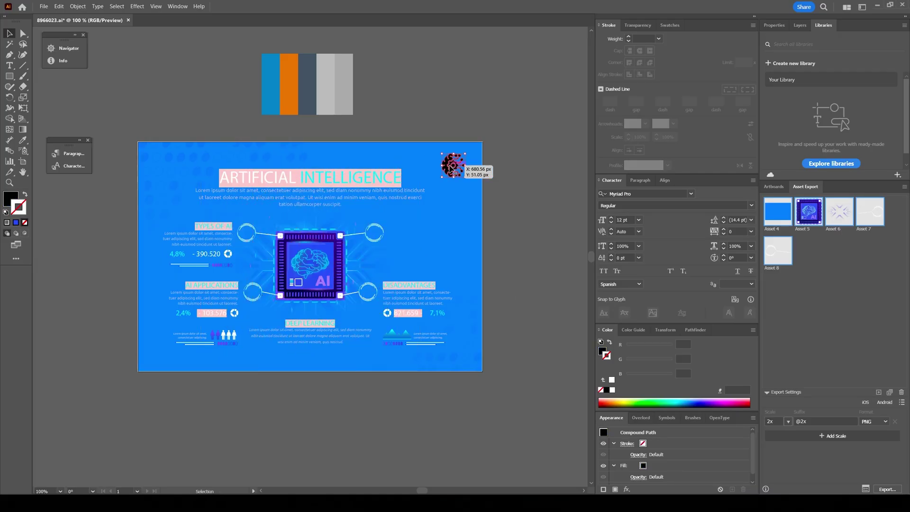
double_click(11, 198)
click(691, 172)
drag(502, 207, 821, 303)
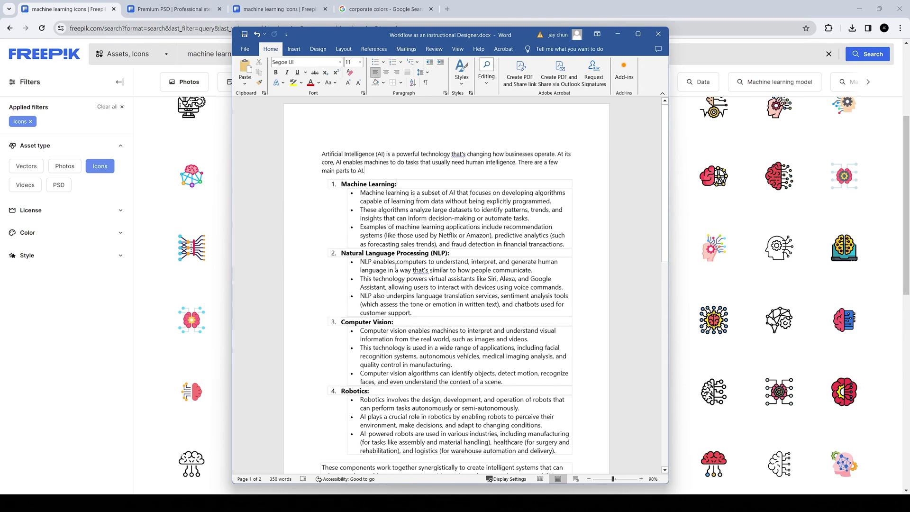
drag(420, 280, 471, 287)
Search Freepik icons for 'natural language processing' and copy the speech-bubble code icon's SVG.
click(153, 157)
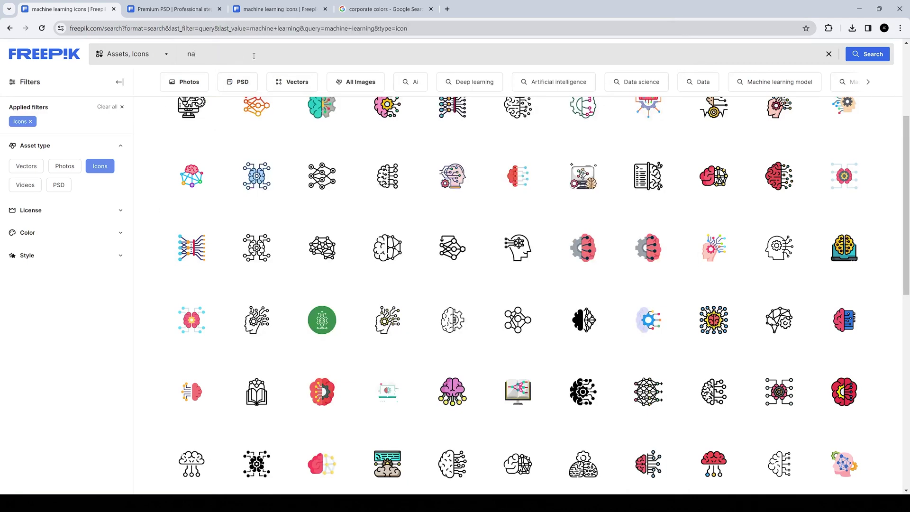
text(ssing)
key(Return)
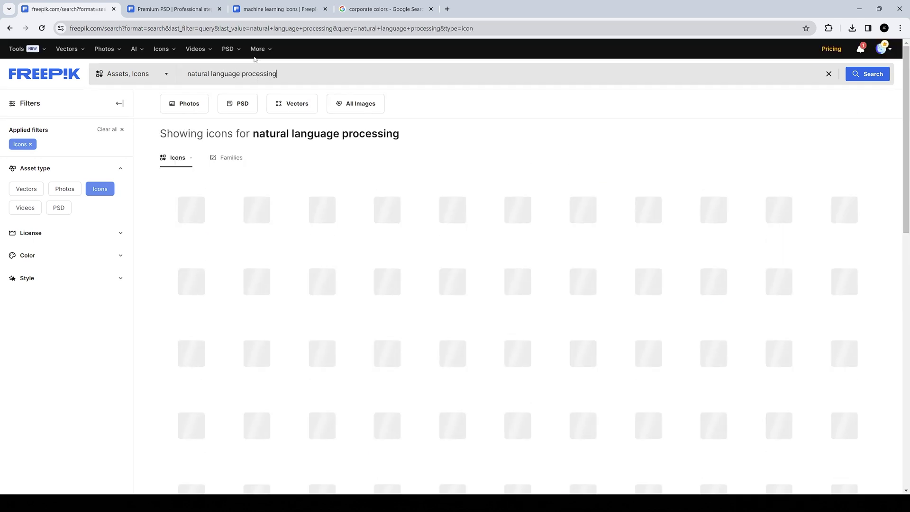
click(642, 290)
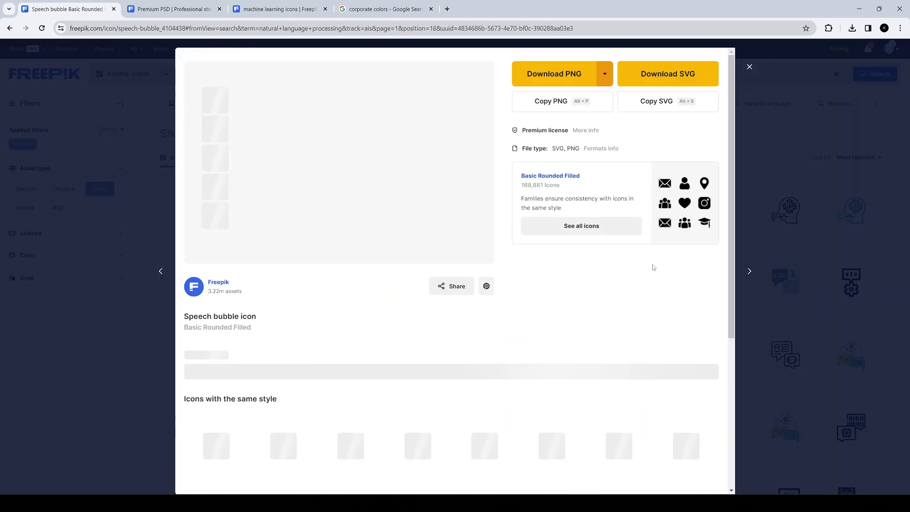
click(652, 105)
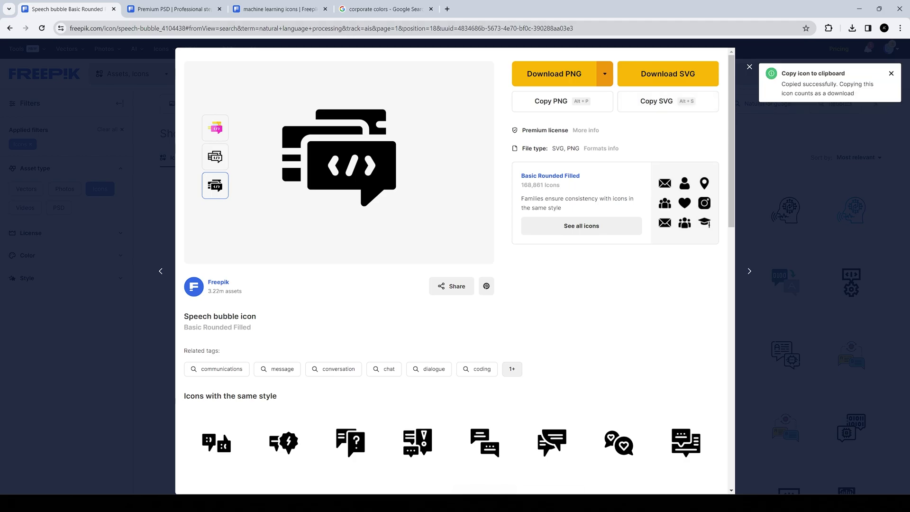
Paste the speech-bubble icon into the Illustrator infographic.
key(alt+Tab)
click(529, 307)
key(ctrl+v)
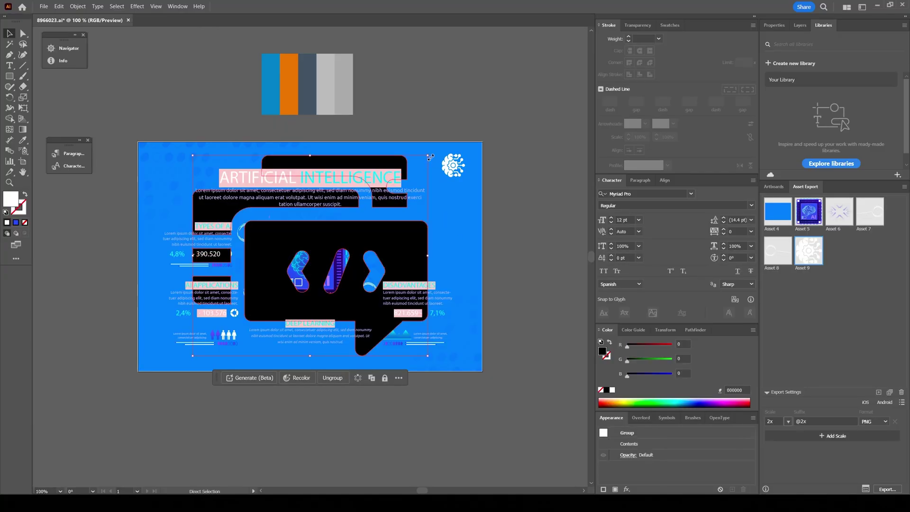
Shrink the speech-bubble icon, eyedrop the gear's white onto it, and export it as Asset 10.
drag(429, 154, 843, 286)
key(i)
click(449, 163)
click(449, 163)
key(v)
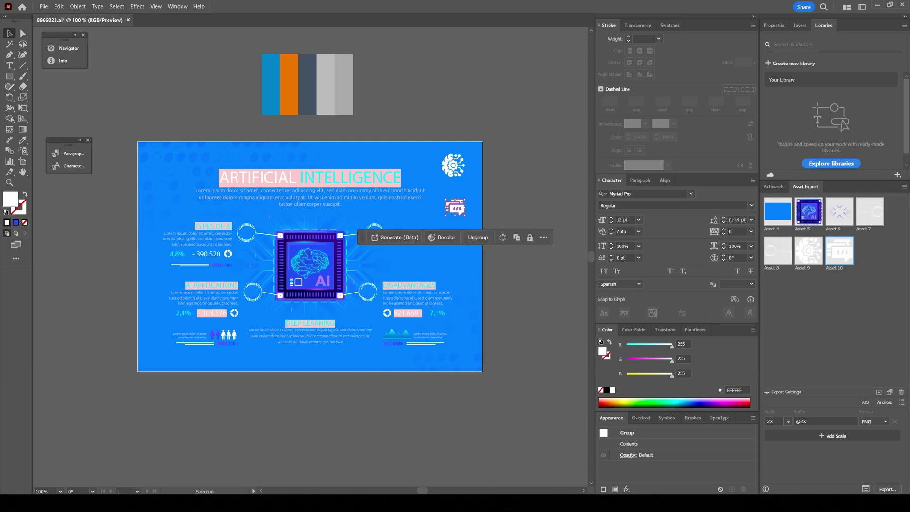
click(887, 489)
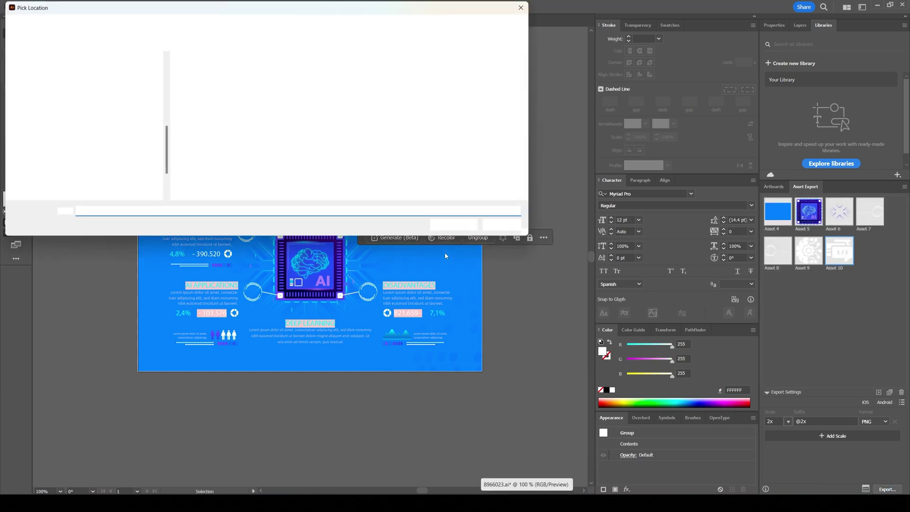
click(457, 225)
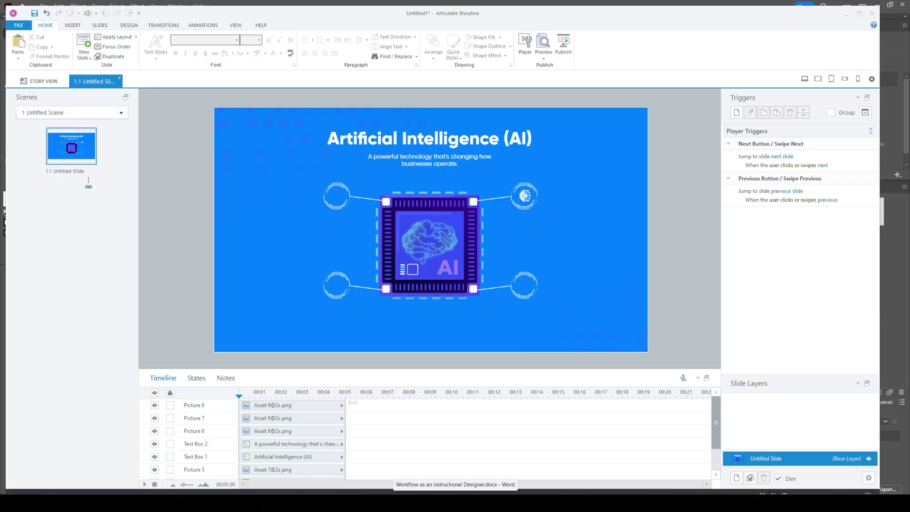
Drop the speech-bubble icon into the lower-right circle and save the project as Workflow.story.
drag(909, 224, 524, 286)
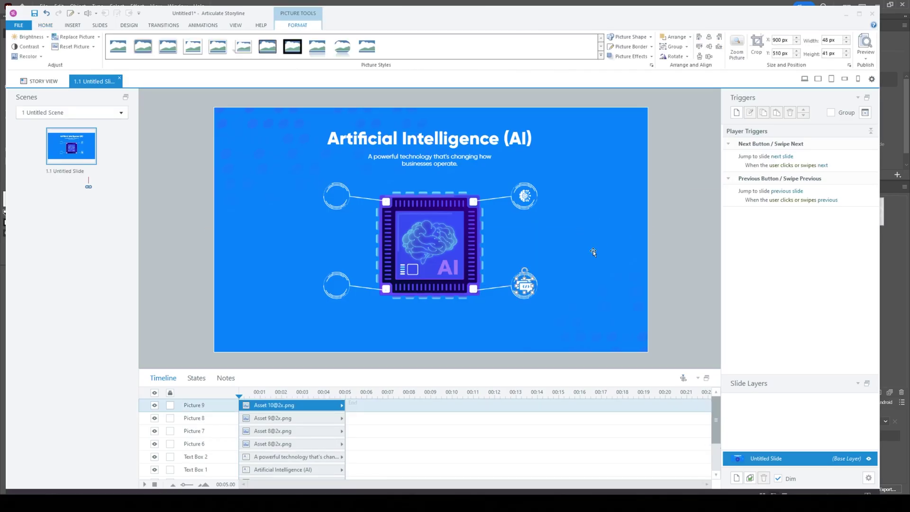
click(525, 196)
click(670, 226)
key(ctrl+s)
click(327, 33)
text(F:\Sandbox to move to E Drive\My workflow\Assets\artificial-intelligence-concept-infographic\2x)
key(Return)
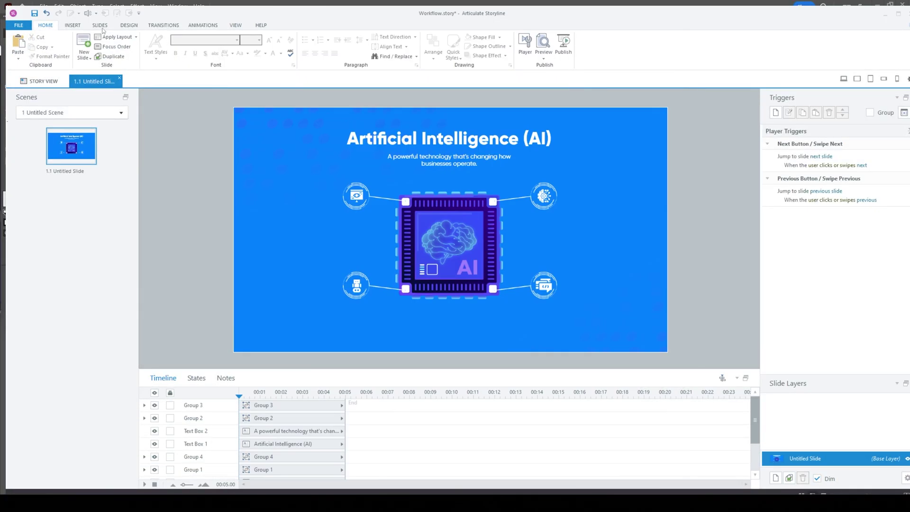
Duplicate the title box beside the top-right icon and retype it as 'Machine Learning'.
click(404, 133)
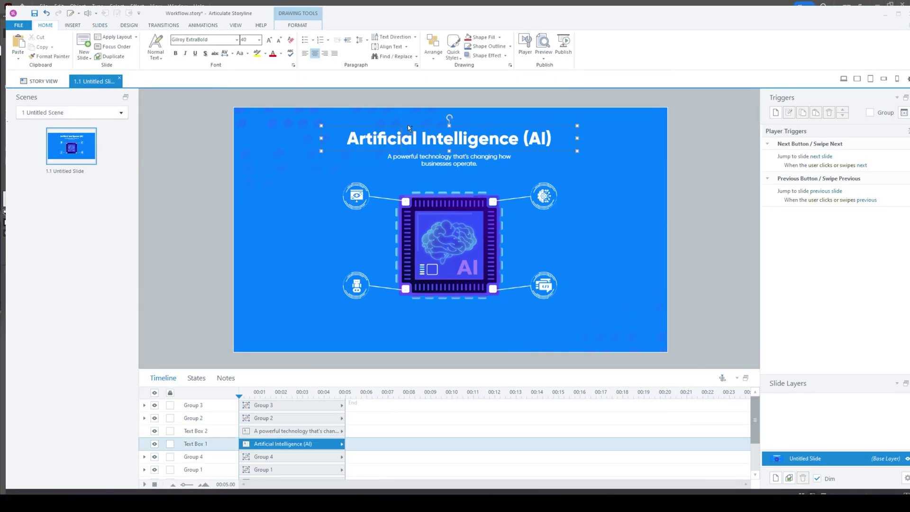
drag(408, 125, 633, 194)
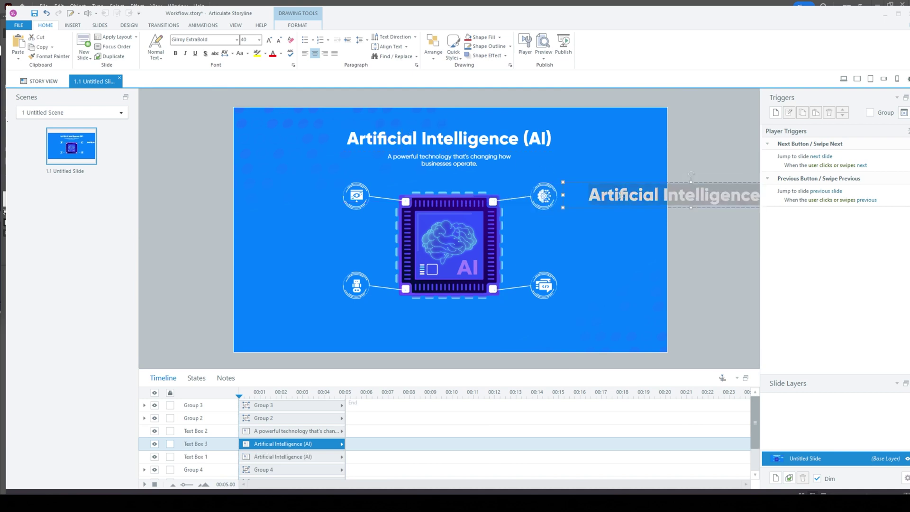
text(Machine Learning)
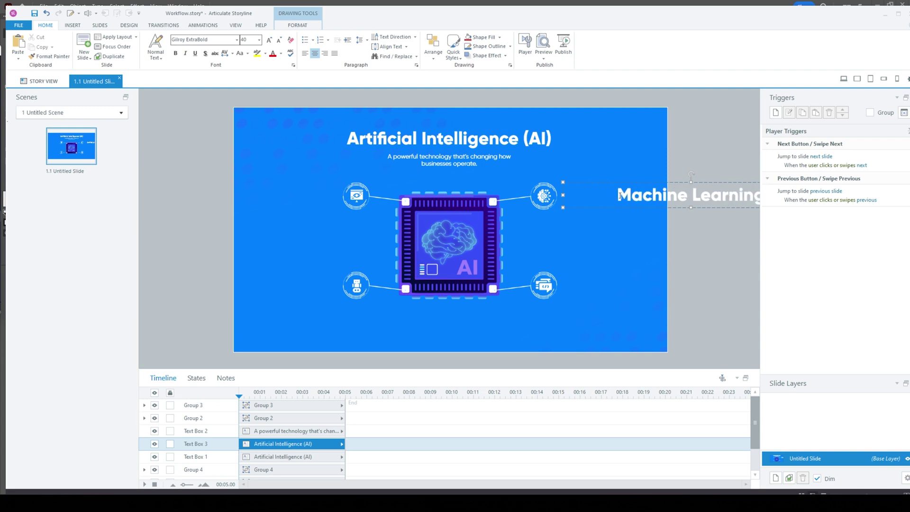
Make the label regular weight, size 18 and left-aligned, then copy it beside the lower-right icon.
key(ctrl+a)
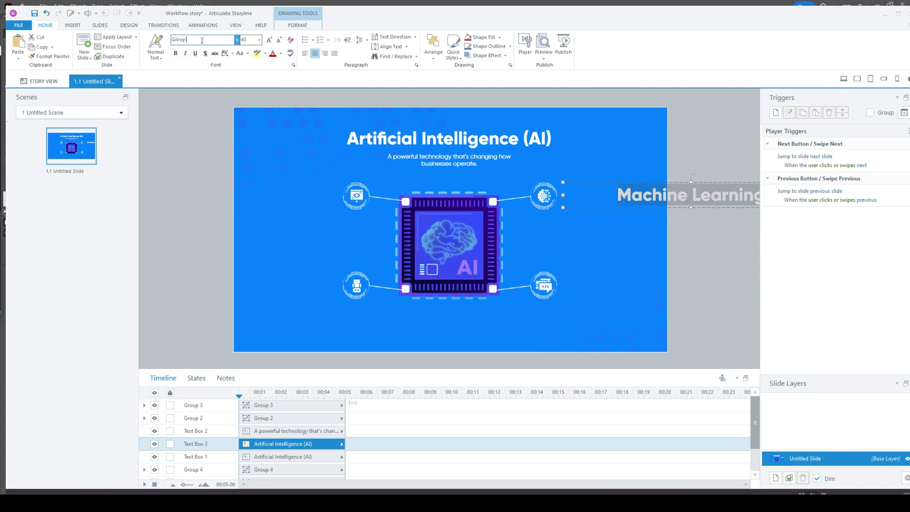
key(Return)
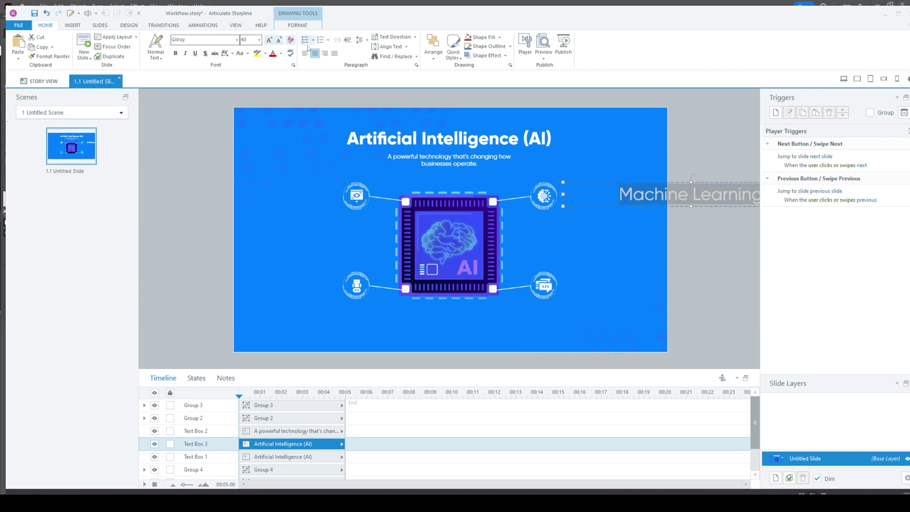
click(280, 40)
click(279, 41)
click(307, 55)
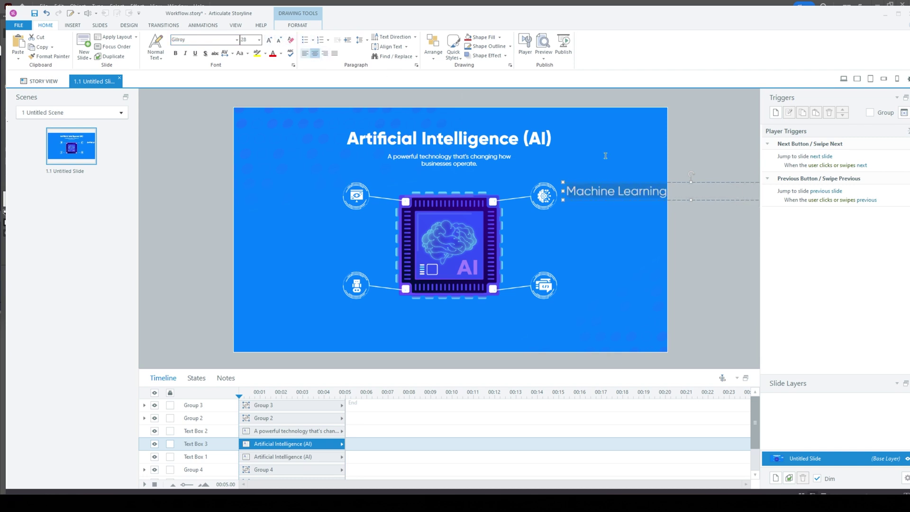
click(279, 41)
click(278, 40)
click(278, 41)
scroll(701, 184, down, 2)
drag(746, 193, 598, 282)
Position labels beside the top icons and retitle the top-right one 'Natural Language Processing (NLP)'.
click(598, 195)
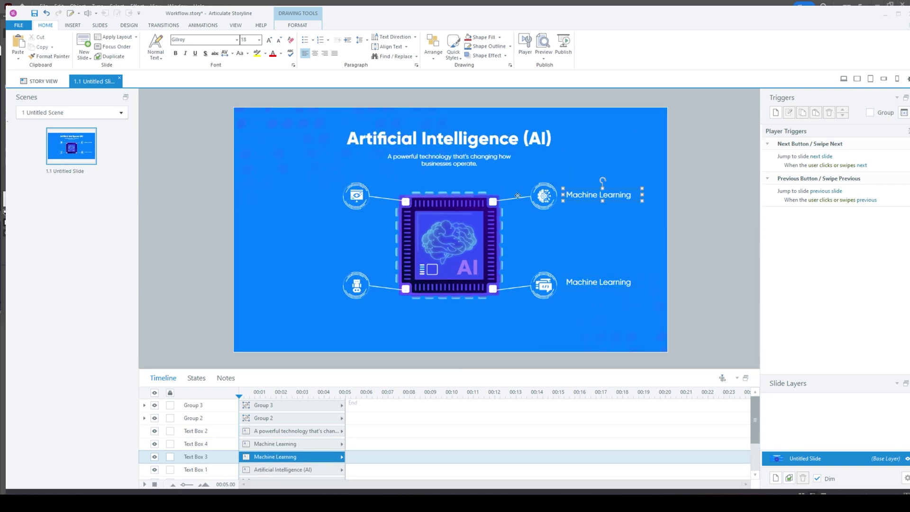
drag(518, 195, 292, 195)
drag(598, 282, 598, 194)
key(alt+Tab)
drag(450, 251, 343, 252)
key(alt+Tab)
triple_click(598, 195)
text(1.	Natural Language Processing (NLP):)
drag(587, 199, 554, 199)
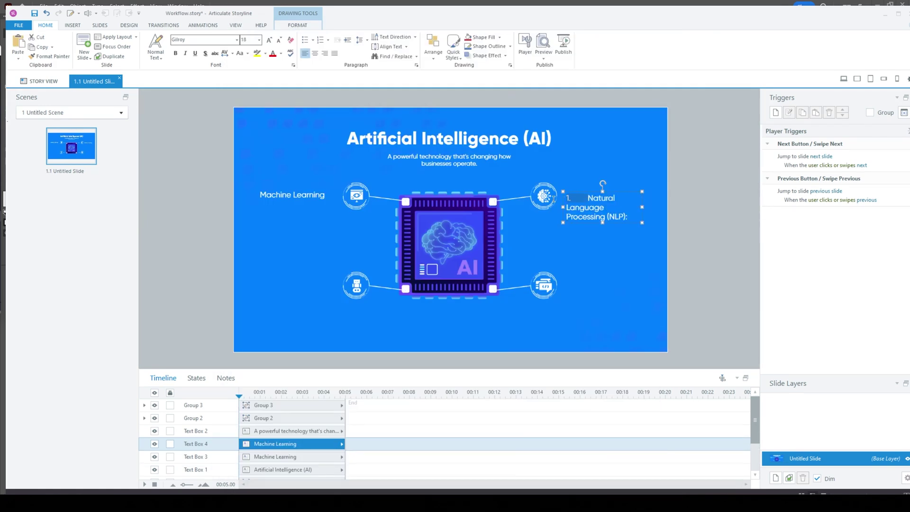
key(BackSpace)
click(628, 207)
key(BackSpace)
Copy the label beside the lower icons and change the lower-right one to 'Computer Vision'.
drag(627, 192, 310, 274)
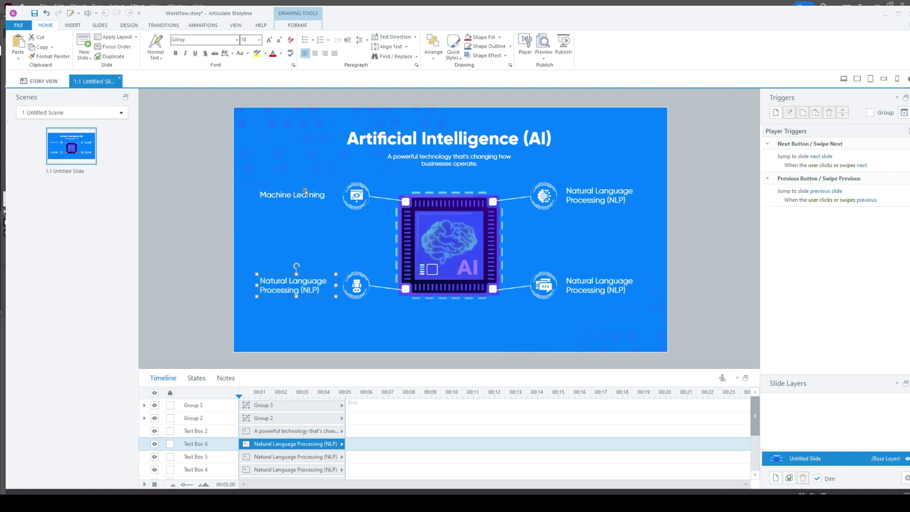
key(alt+Tab)
key(alt+Tab)
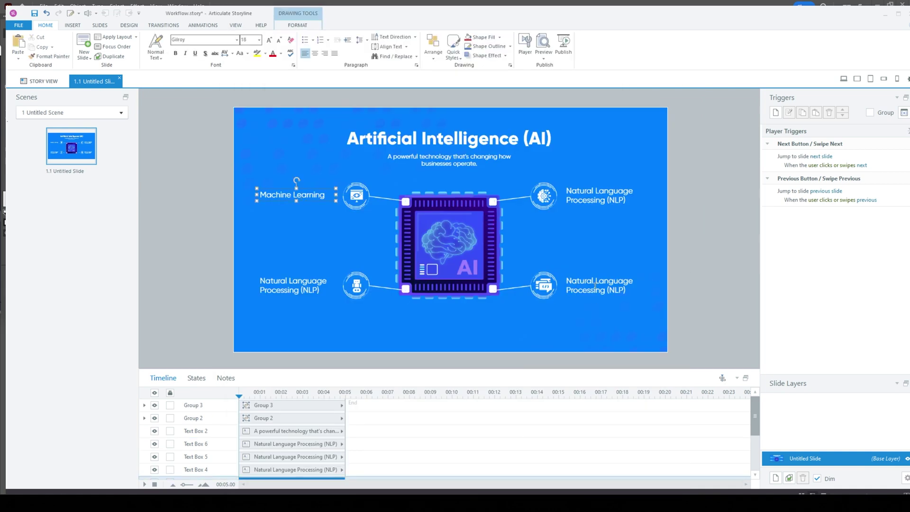
triple_click(597, 285)
right_click(597, 286)
click(616, 323)
drag(616, 273, 616, 278)
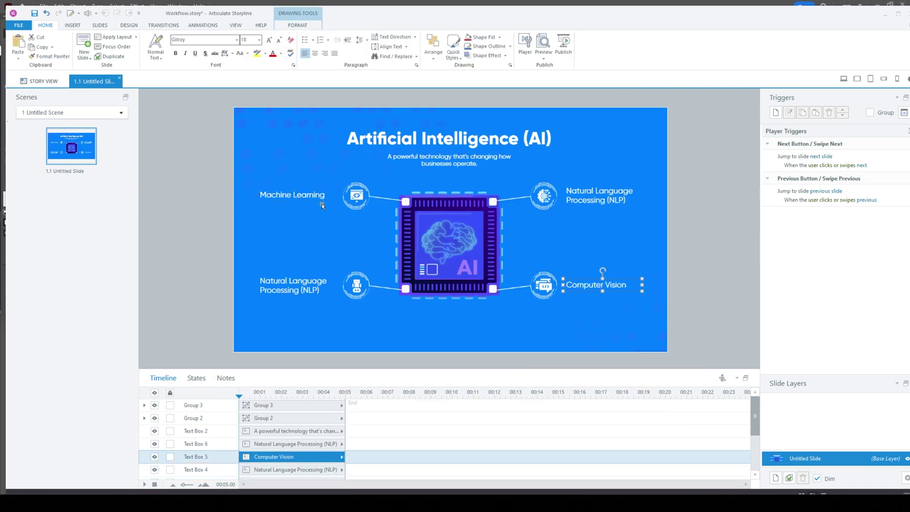
Delete the unneeded icon and move the circle-and-line picture to the top-left position.
click(544, 285)
click(356, 196)
key(Delete)
click(543, 285)
key(ctrl+x)
key(ctrl+v)
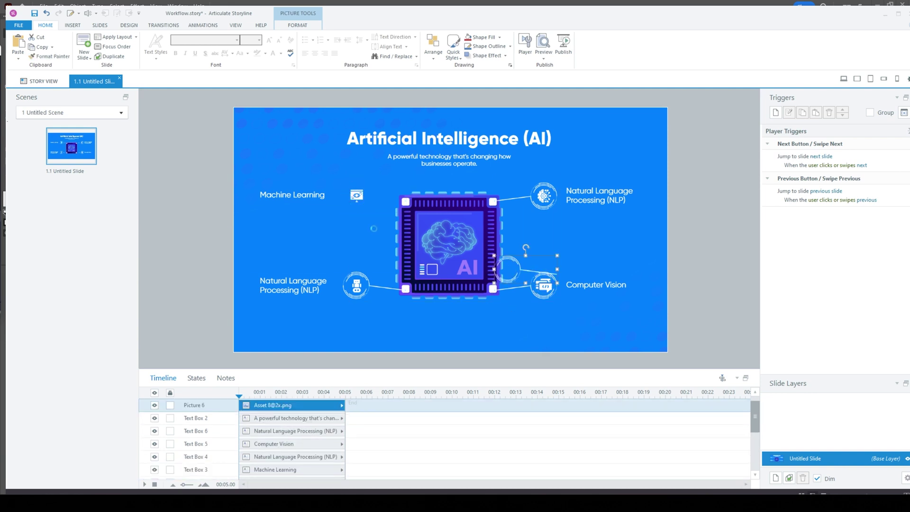
drag(507, 272, 357, 196)
Nudge the eye icon into its circle, bring it to the front, and group it with its ring.
click(357, 196)
click(357, 196)
key(Right)
key(Right)
key(Right)
key(Right)
key(Right)
key(Right)
key(Right)
key(Right)
key(Right)
key(Right)
click(266, 428)
key(ctrl+x)
key(ctrl+v)
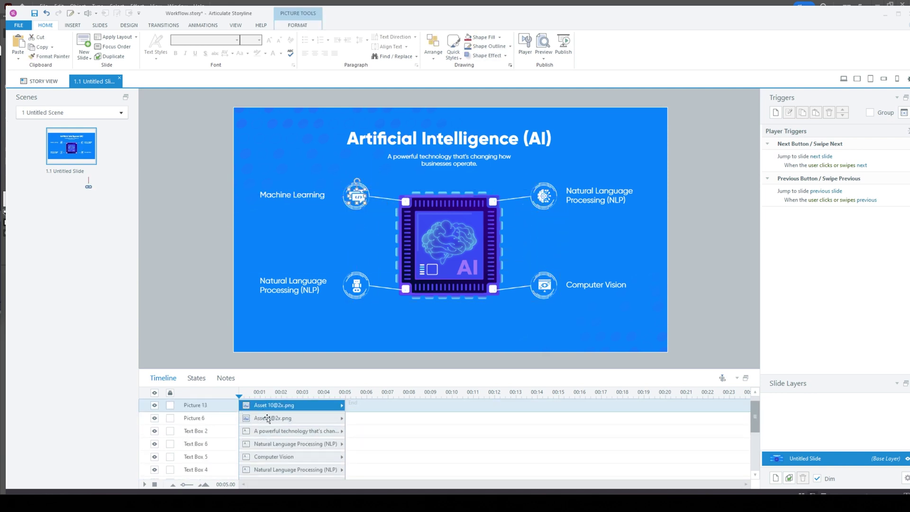
ctrl+click(266, 419)
key(ctrl+g)
Rename the lower-left label to 'Robotics', centered and nudged into place.
click(293, 285)
key(ctrl+a)
text(Robotics)
click(315, 53)
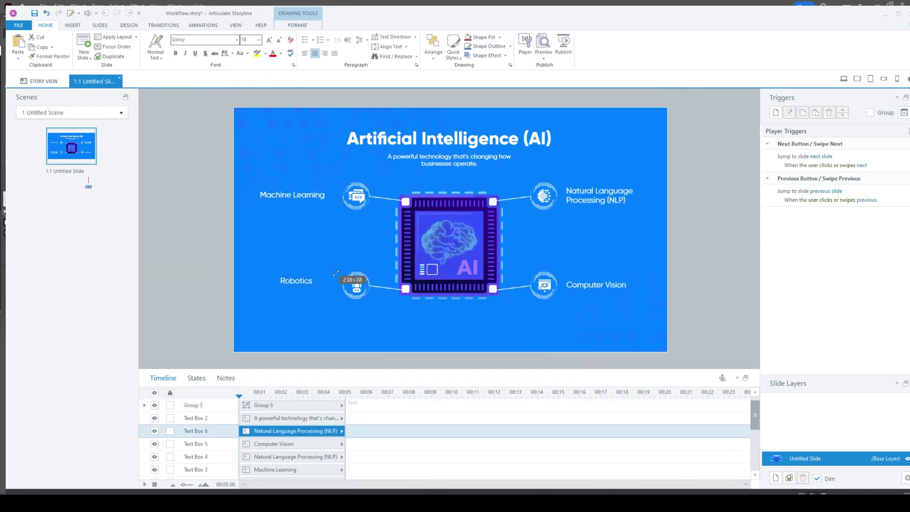
key(Down)
key(Down)
key(Right)
key(Right)
key(Right)
key(Right)
Ungroup the top icon groups, move the gear into the Machine Learning circle, and regroup the NLP icon.
click(536, 206)
ctrl+click(357, 196)
key(ctrl+shift+g)
click(450, 180)
mouse_move(544, 196)
mouse_down()
mouse_move(357, 195)
mouse_move(548, 200)
mouse_up()
key(ctrl+g)
click(348, 205)
click(544, 285)
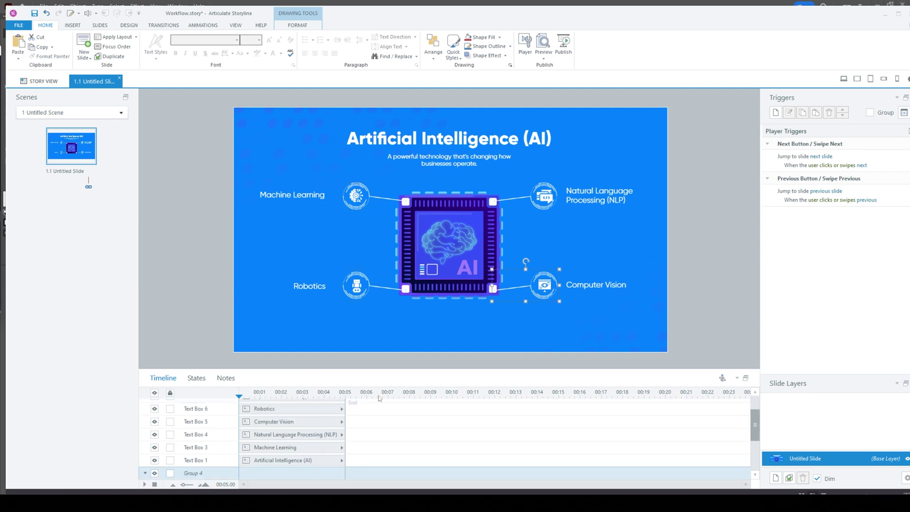
drag(264, 474, 264, 403)
Toggle the Machine Learning ring's visibility and group the gear icon with its ring.
click(155, 418)
click(155, 418)
click(356, 195)
ctrl+click(349, 204)
key(ctrl+g)
Adjust the NLP icon group's shape formatting options, then deselect it.
click(540, 199)
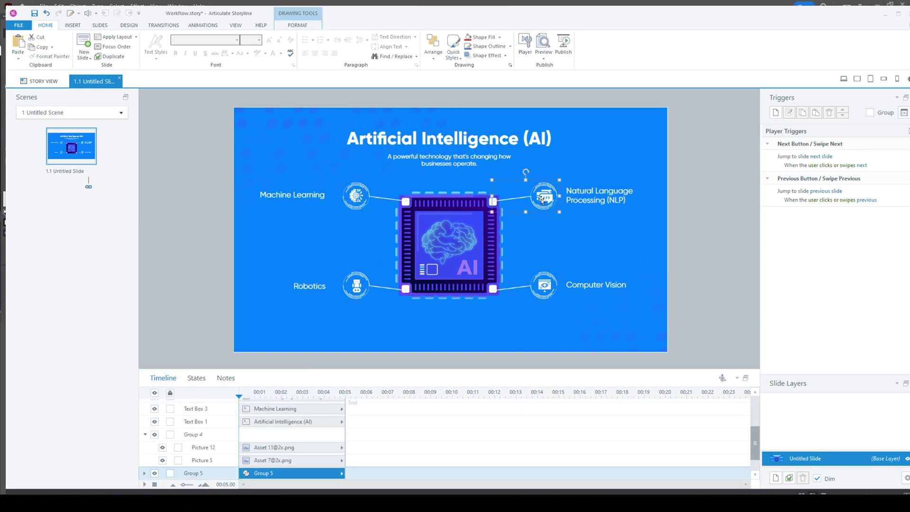
right_click(540, 199)
drag(446, 115, 269, 135)
click(184, 238)
click(409, 134)
click(680, 214)
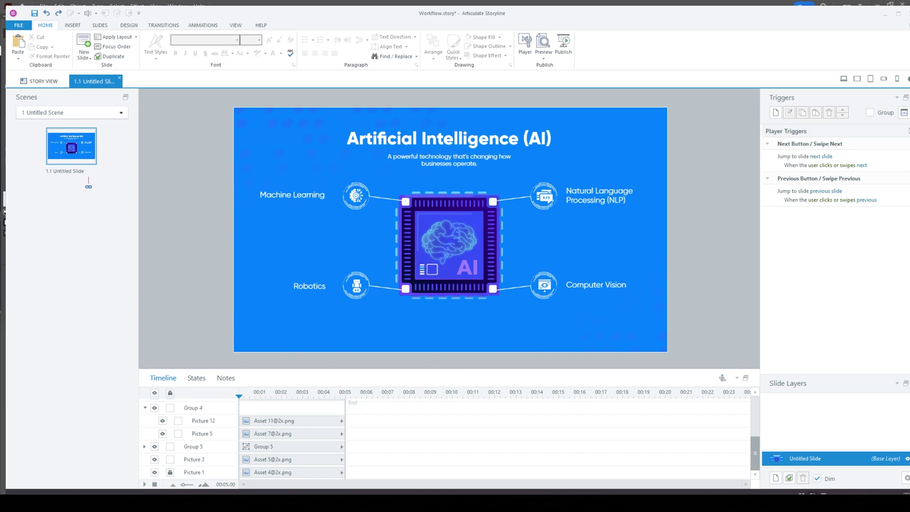
key(alt+Tab)
Draw a white circle with the Ellipse tool and center it over the upper-right ring.
click(522, 242)
scroll(372, 237, up, 5)
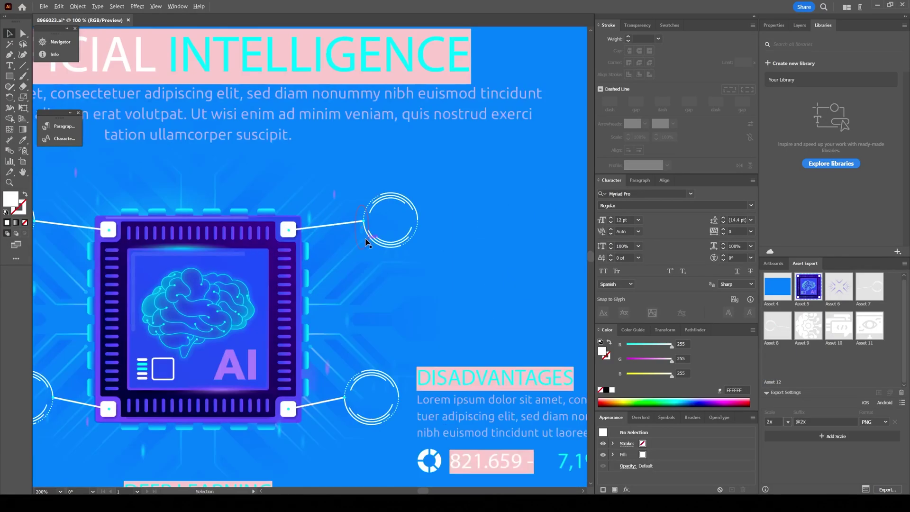
click(10, 77)
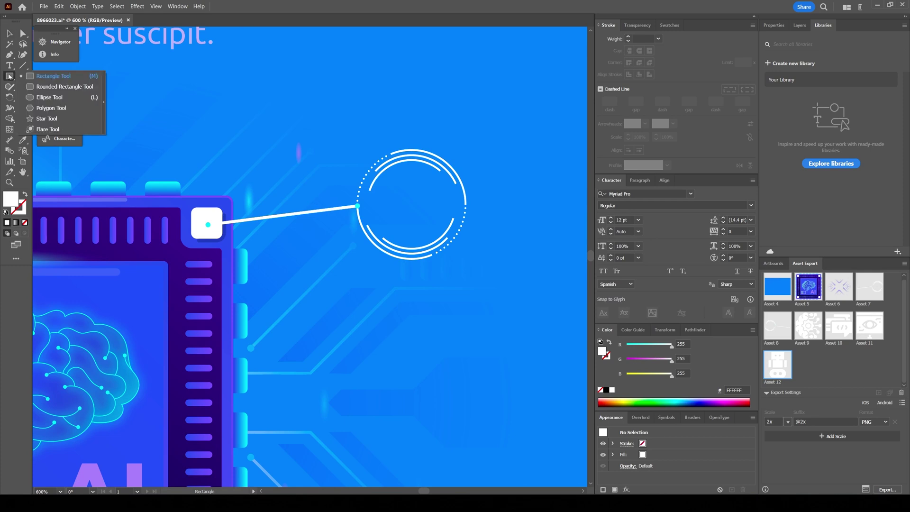
click(46, 97)
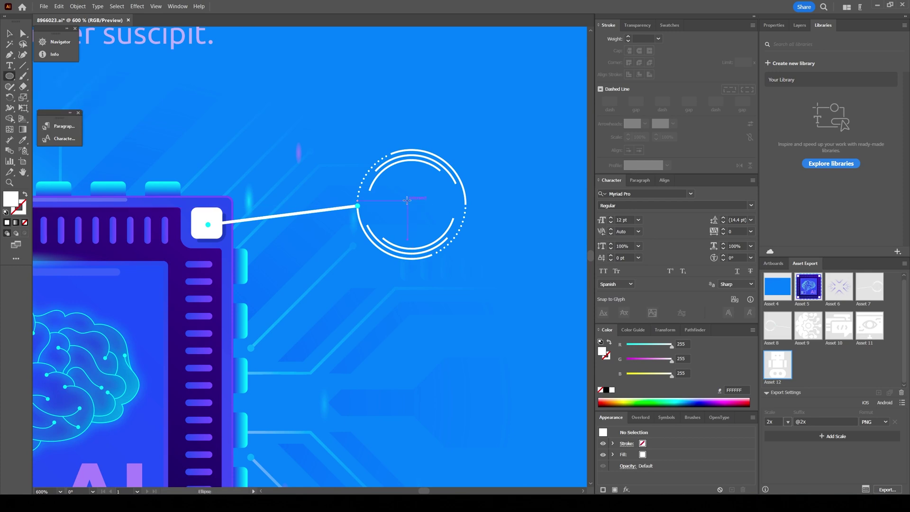
drag(407, 201, 461, 254)
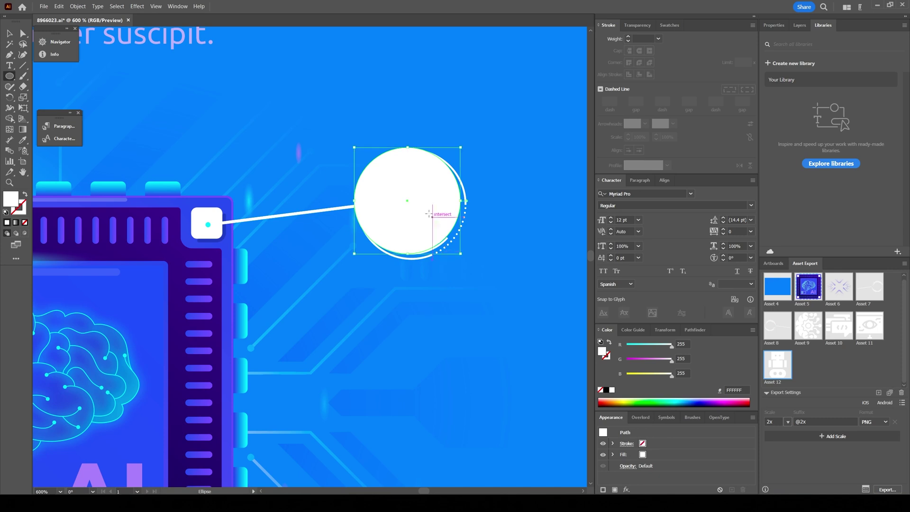
key(v)
drag(429, 215, 428, 216)
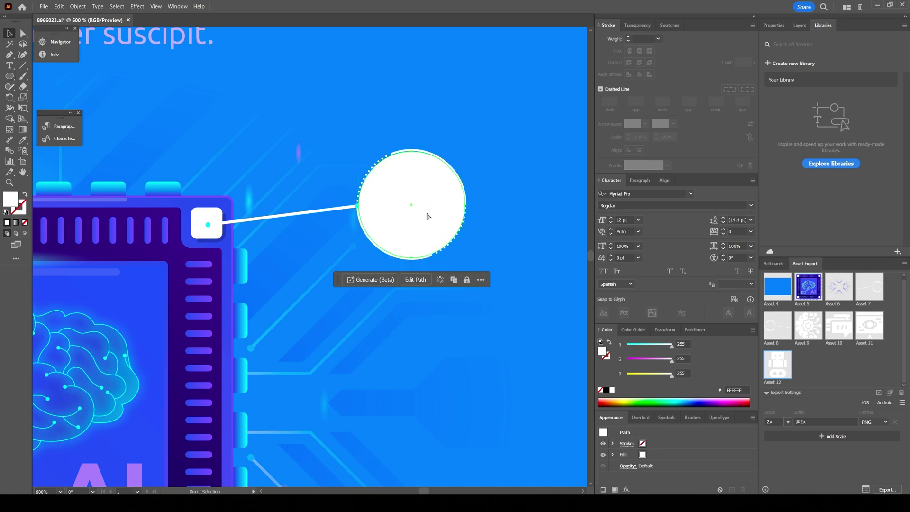
key(ctrl)
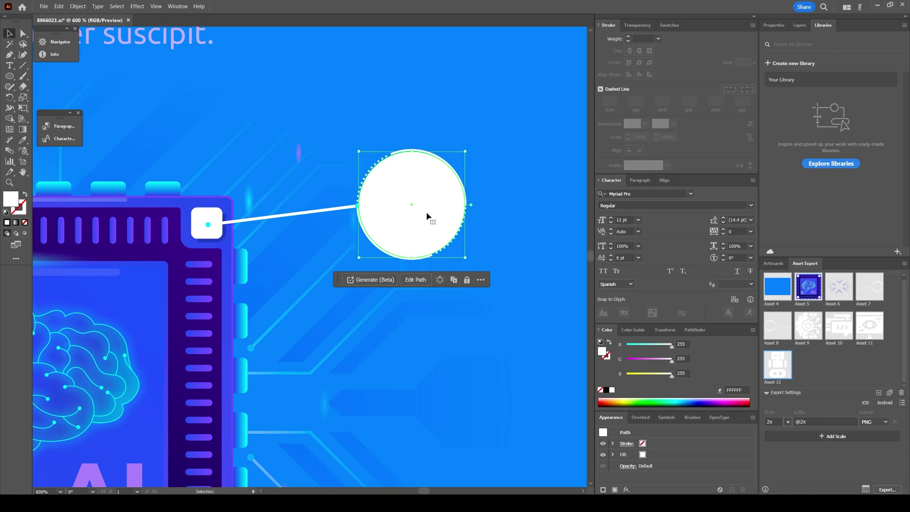
scroll(517, 183, down, 2)
drag(474, 195, 528, 197)
key(ctrl+z)
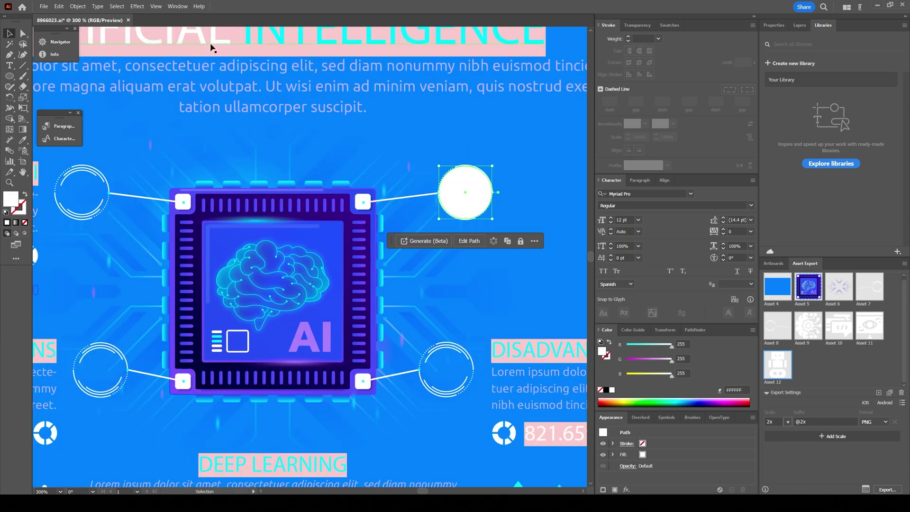
Apply a Stylize drop shadow to the circle with smaller X/Y offsets, less blur and adjusted opacity.
click(137, 6)
mouse_move(175, 87)
click(237, 89)
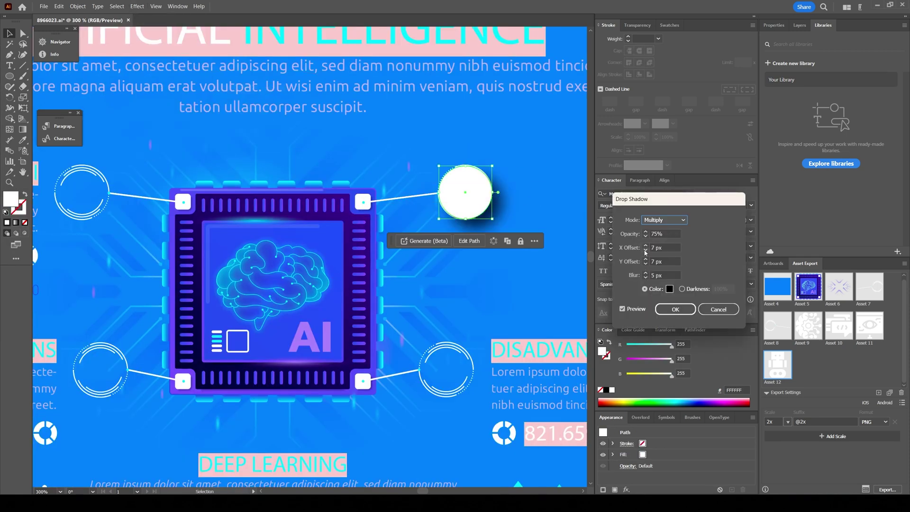
click(645, 250)
click(646, 264)
click(646, 278)
click(646, 278)
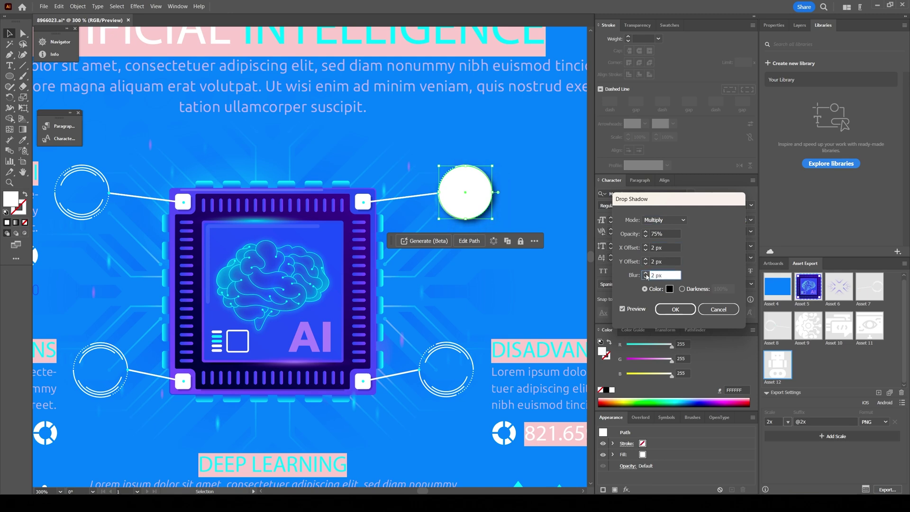
click(645, 232)
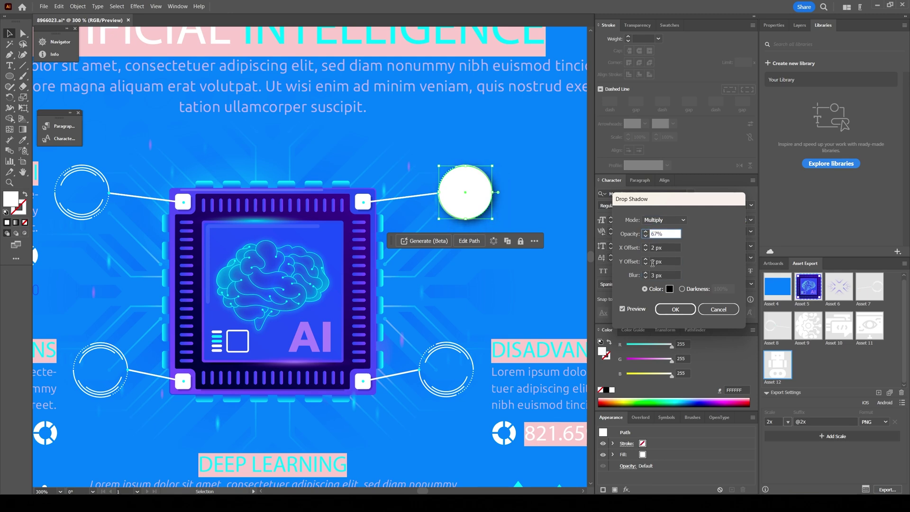
click(646, 277)
Check the white circle and connector selection, then deselect the blue background.
click(676, 309)
shift+click(419, 196)
click(514, 161)
click(462, 192)
shift+click(419, 196)
click(569, 159)
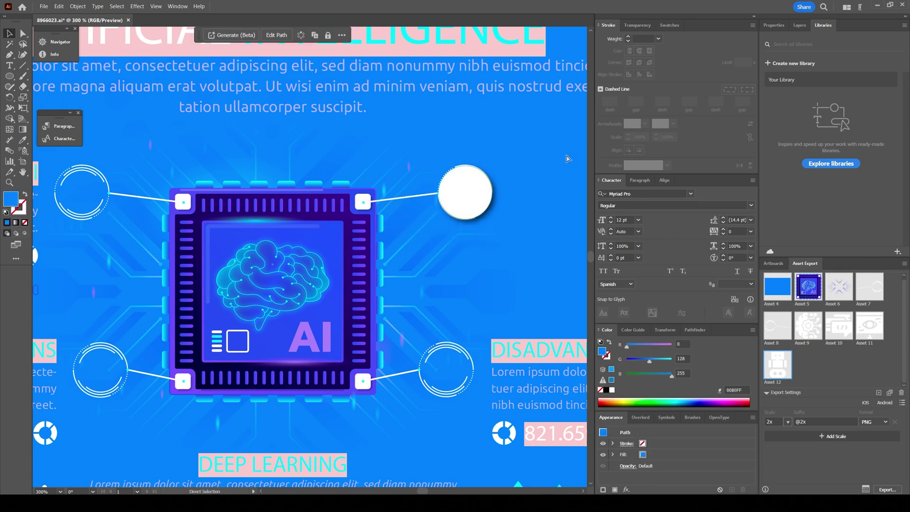
key(ctrl+2)
Recolour the ring's upper and lower arcs orange.
scroll(369, 185, down, 1)
drag(506, 231, 487, 166)
scroll(369, 185, up, 3)
key(a)
click(349, 145)
shift+click(349, 150)
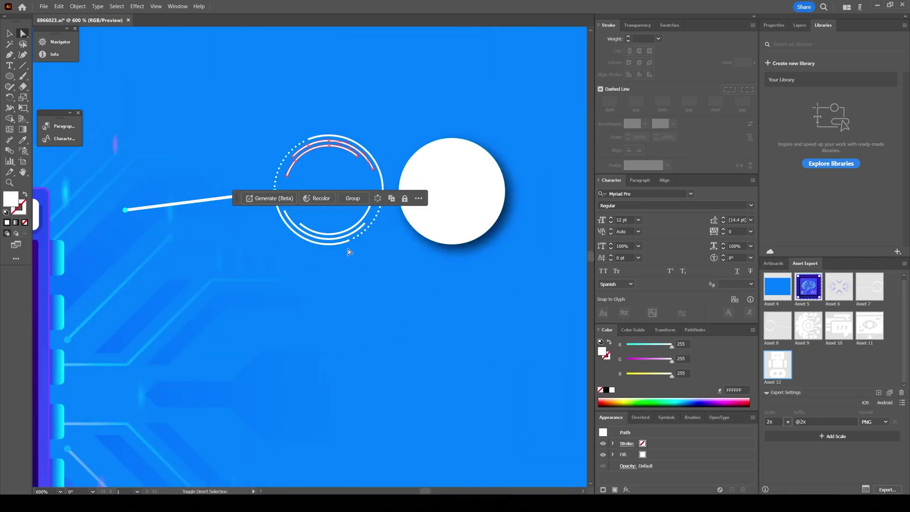
shift+click(349, 235)
shift+click(349, 230)
scroll(416, 262, down, 4)
key(i)
click(241, 48)
scroll(436, 234, up, 3)
Place the connector ring group on top of the white disc.
drag(405, 260, 320, 264)
click(333, 231)
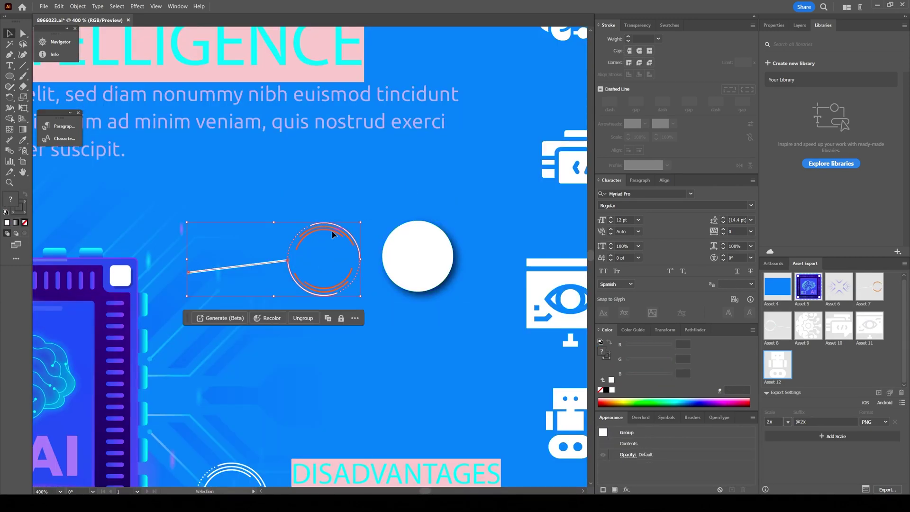
drag(332, 231, 425, 229)
click(431, 249)
click(379, 259)
key(ctrl+x)
key(ctrl+f)
click(475, 224)
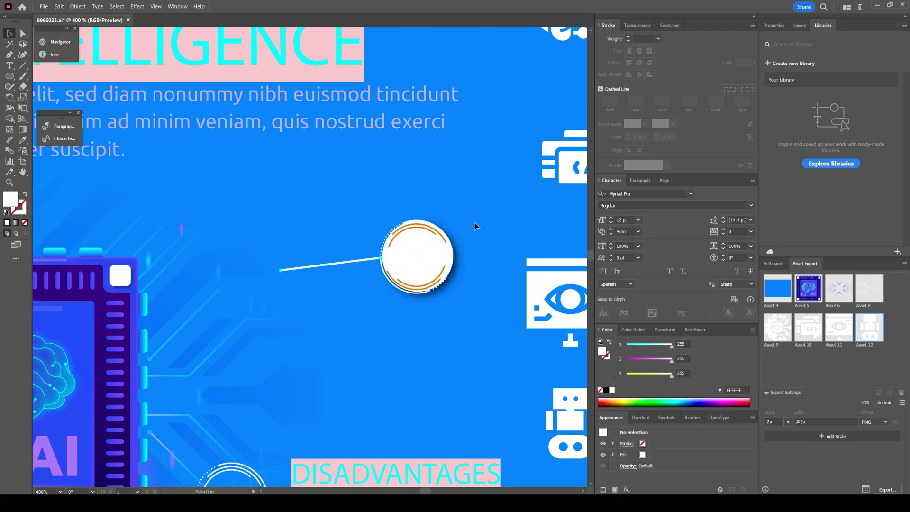
Colour the disc dark slate and turn the orange arcs white.
key(a)
click(417, 256)
scroll(253, 201, down, 2)
key(i)
click(286, 46)
scroll(499, 339, up, 2)
click(493, 228)
shift+click(467, 283)
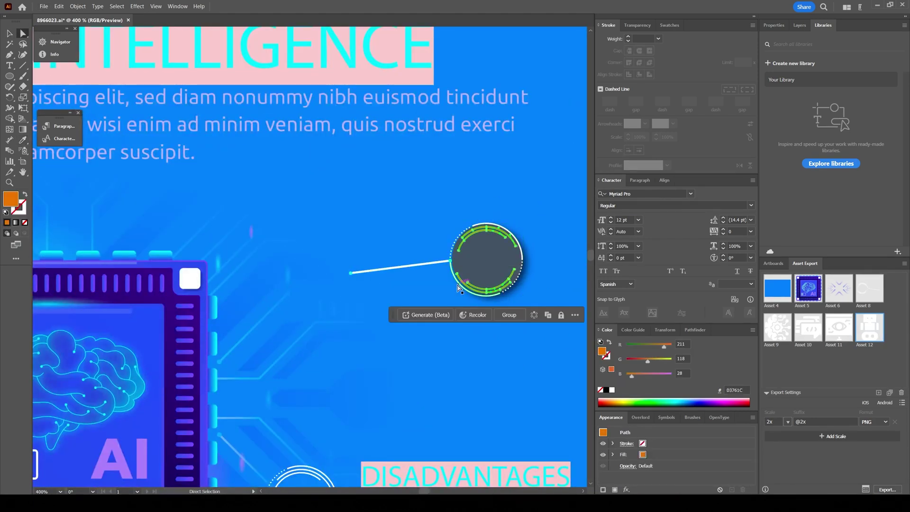
key(i)
click(413, 265)
scroll(498, 237, down, 3)
key(v)
Add the finished connector-and-disc button to the Asset Export panel.
drag(459, 220, 540, 264)
click(879, 393)
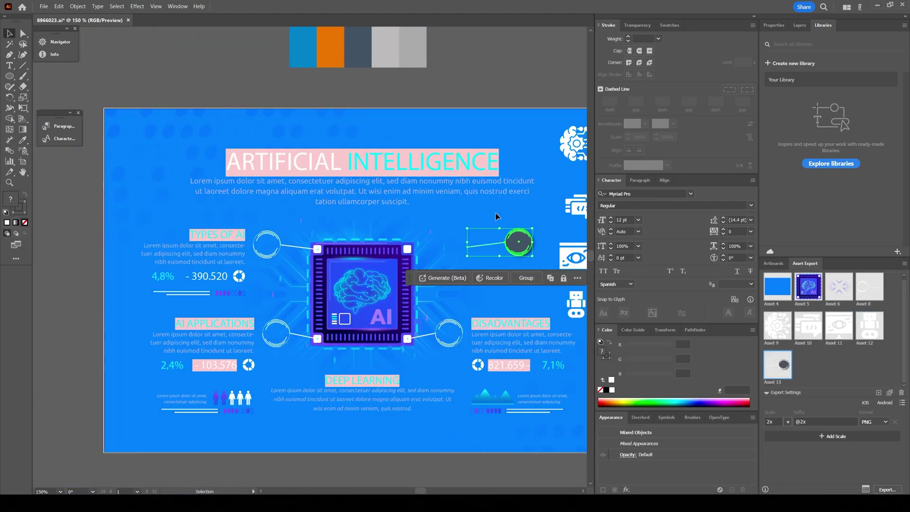
drag(496, 223, 425, 282)
Reflect the copied ring group vertically and add it as a second export asset.
right_click(425, 281)
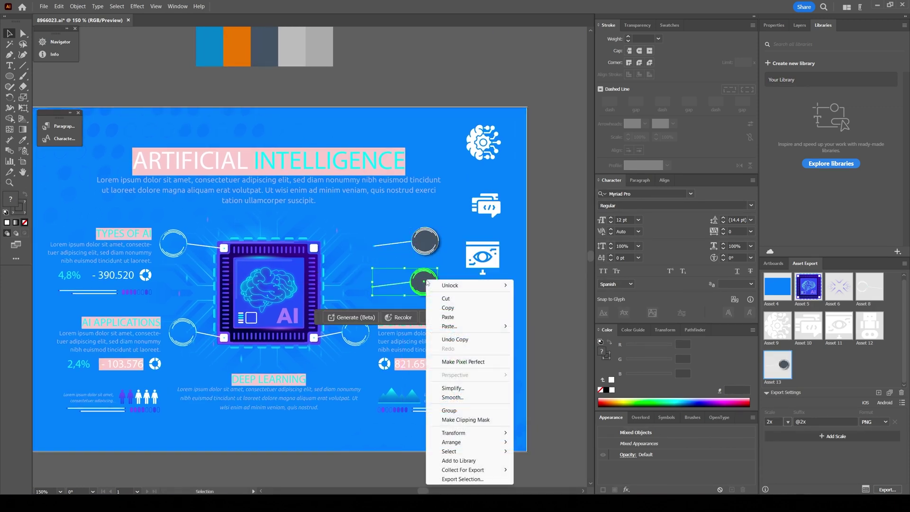
mouse_move(474, 433)
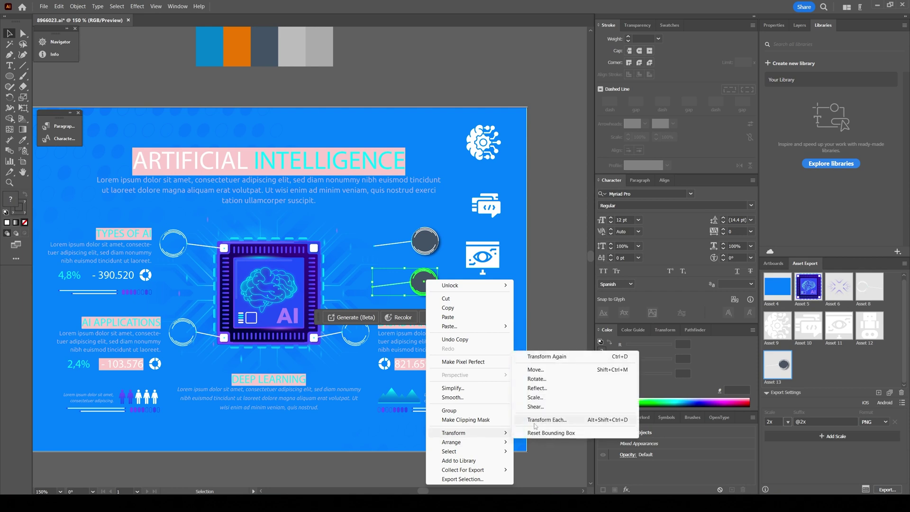
click(569, 388)
click(484, 325)
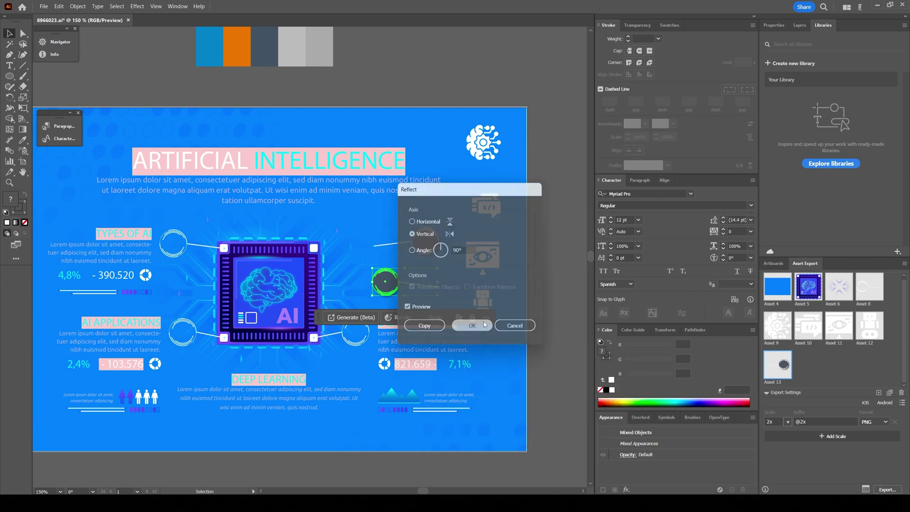
drag(392, 282, 805, 363)
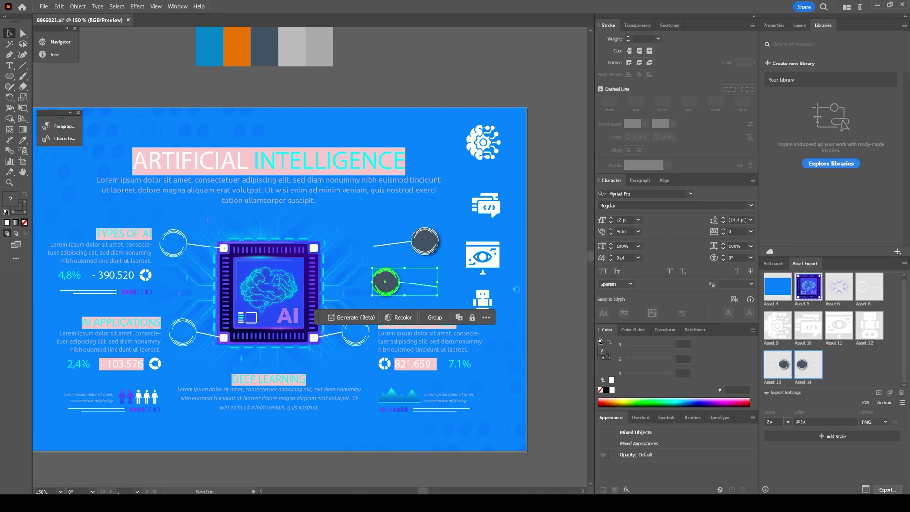
click(445, 226)
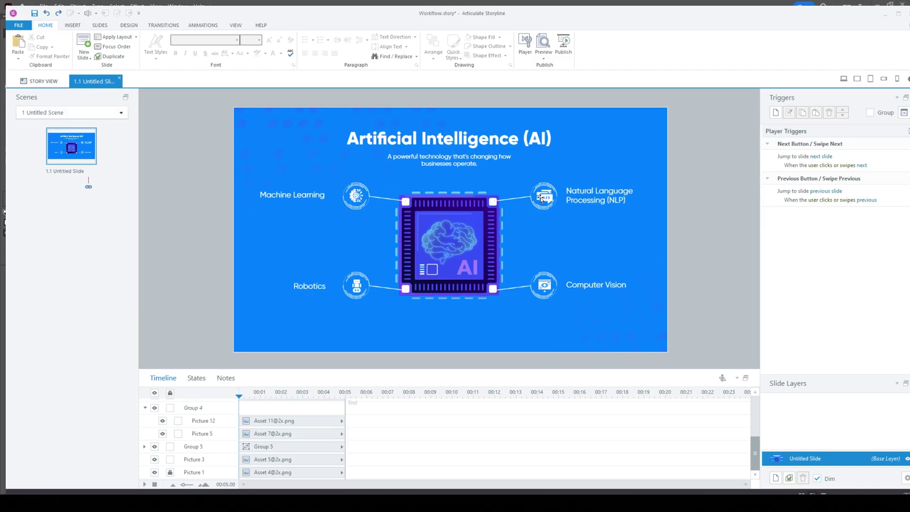
Swap in the new Computer Vision icon image on the slide.
click(542, 198)
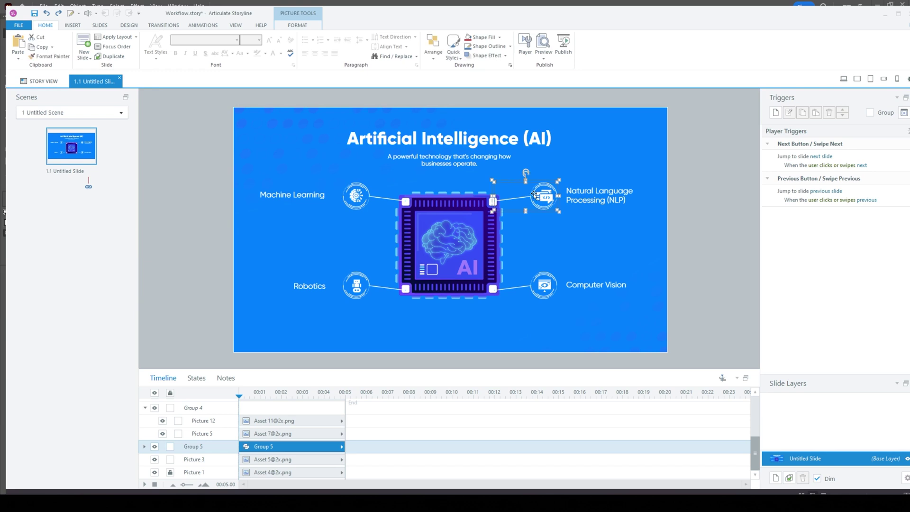
right_click(533, 193)
mouse_move(578, 328)
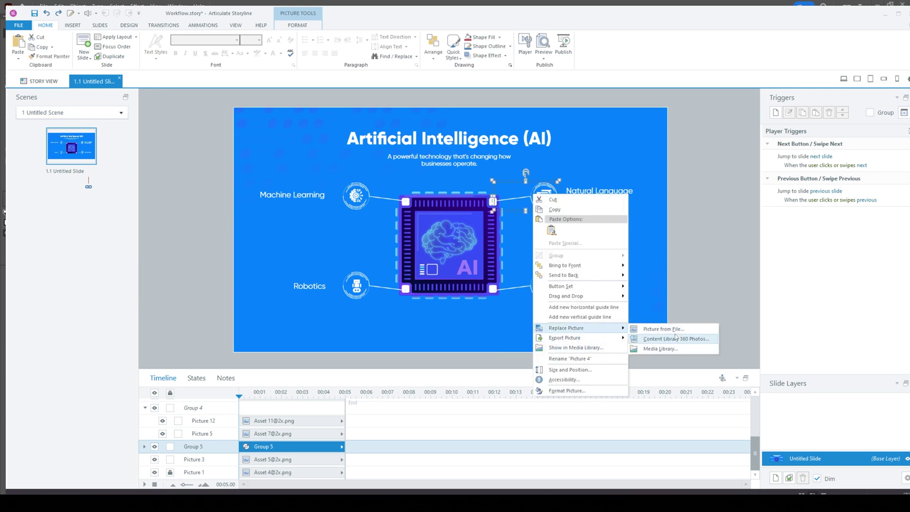
click(524, 192)
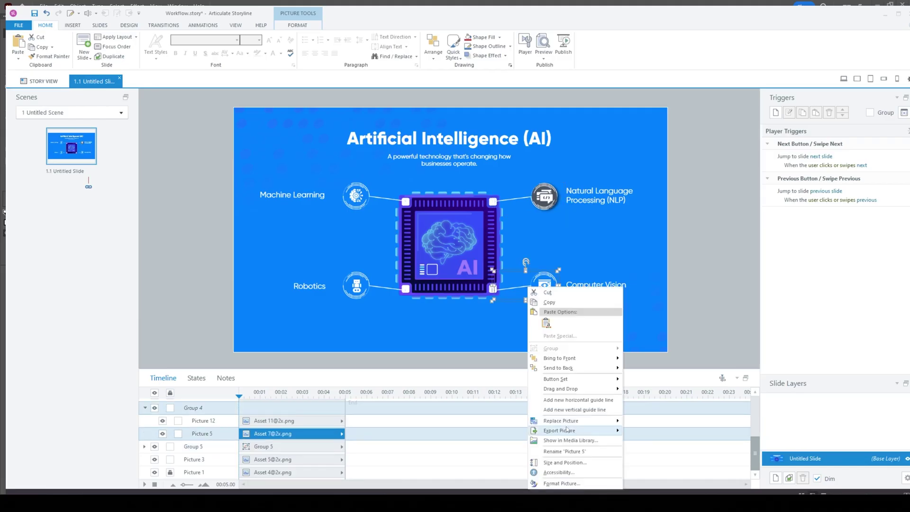
click(555, 310)
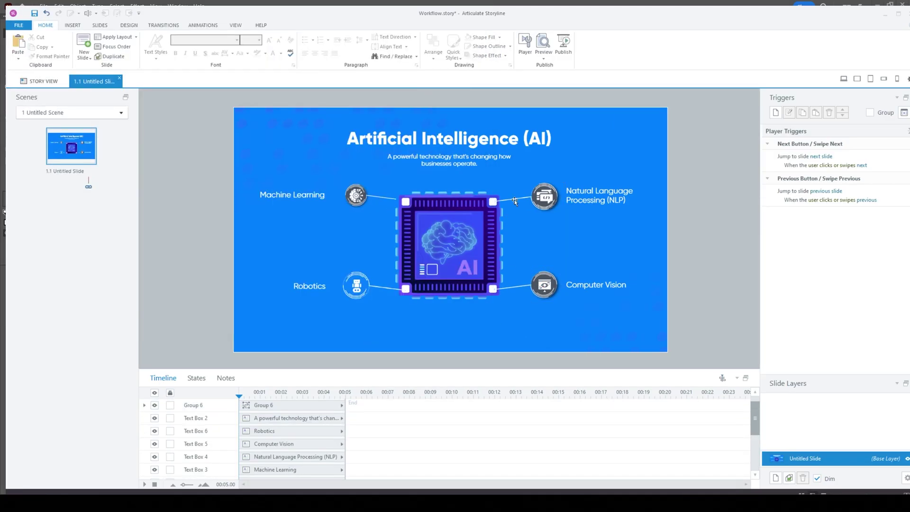
click(357, 195)
click(795, 46)
drag(397, 210, 404, 213)
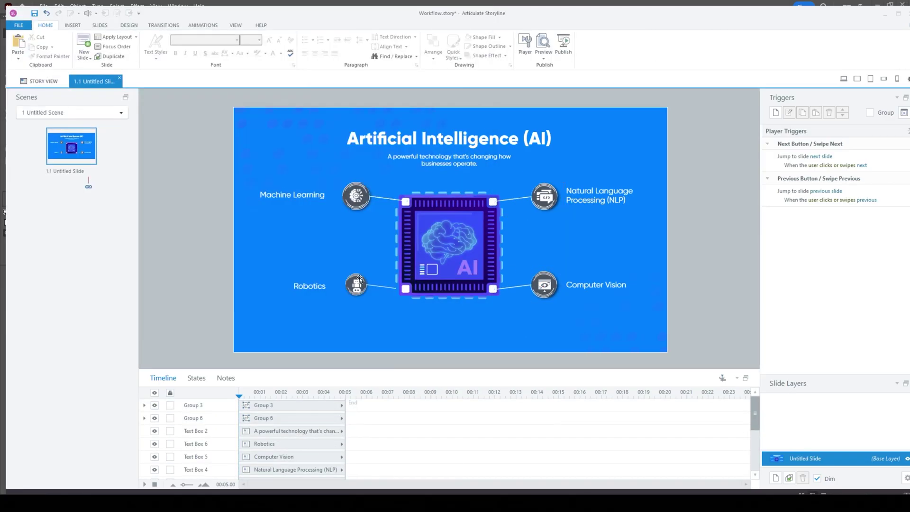
Set the Robotics icon group's width to 206 px.
click(357, 285)
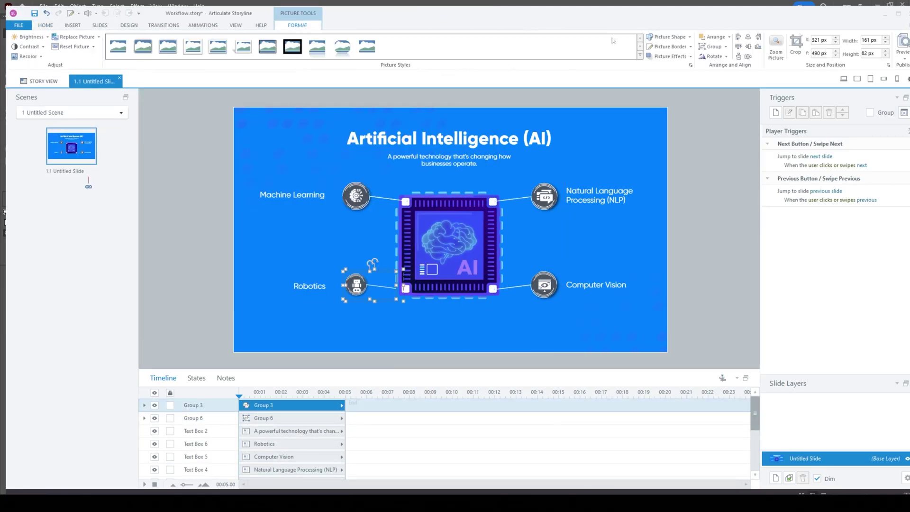
click(864, 40)
text(206)
key(Return)
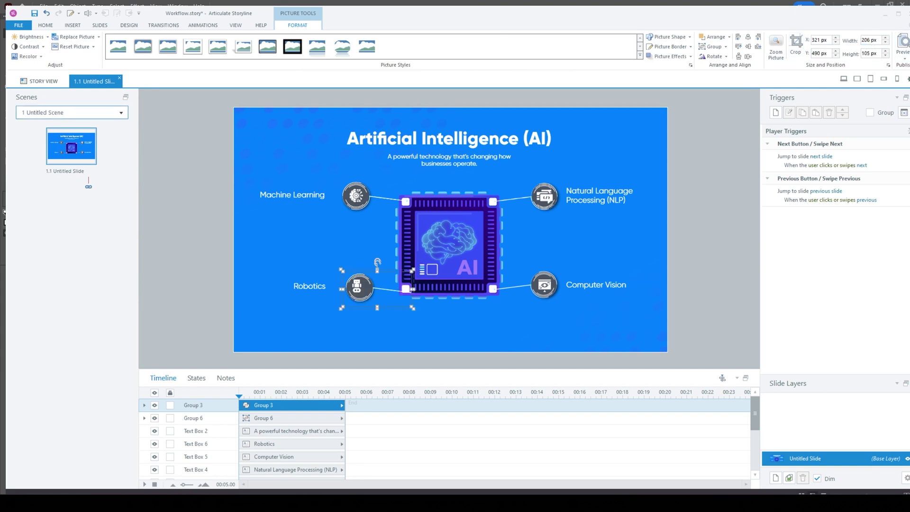
Nudge the Robotics group up and left to line up with the other icons.
drag(909, 265, 900, 266)
click(348, 288)
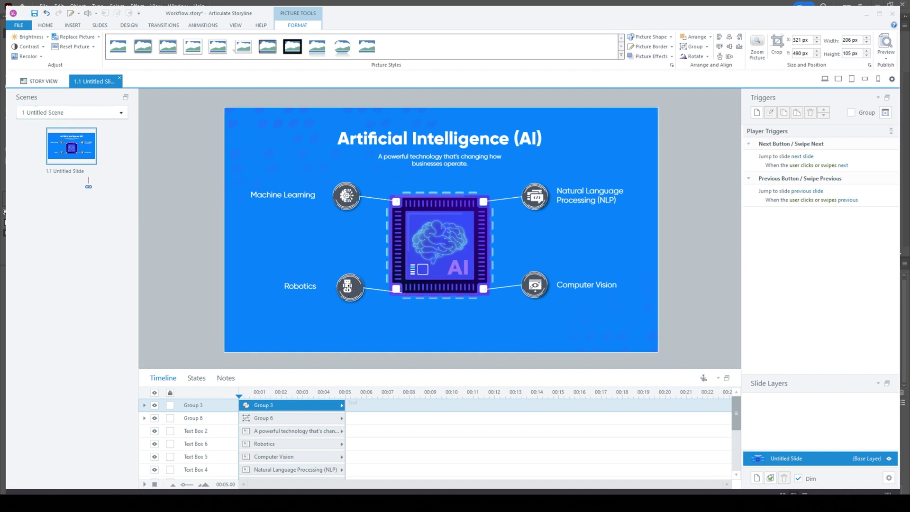
click(360, 327)
drag(351, 287, 347, 284)
click(360, 328)
click(880, 14)
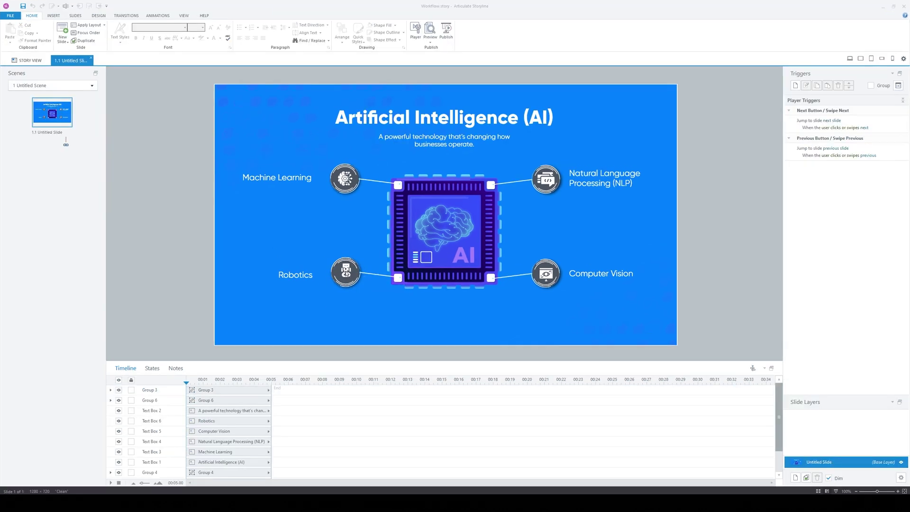
click(346, 271)
click(346, 272)
click(537, 181)
click(737, 228)
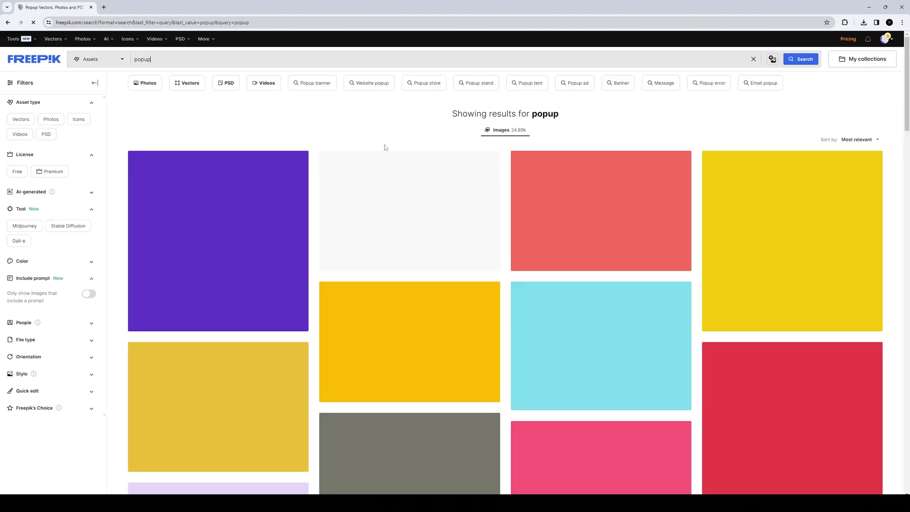
Open the subscription popup vector from the popup results in a background tab.
click(190, 60)
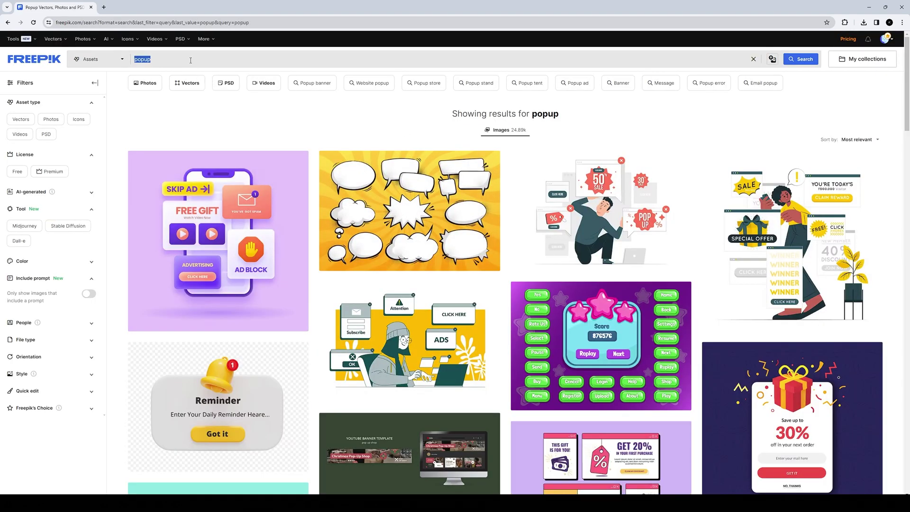
scroll(237, 249, down, 7)
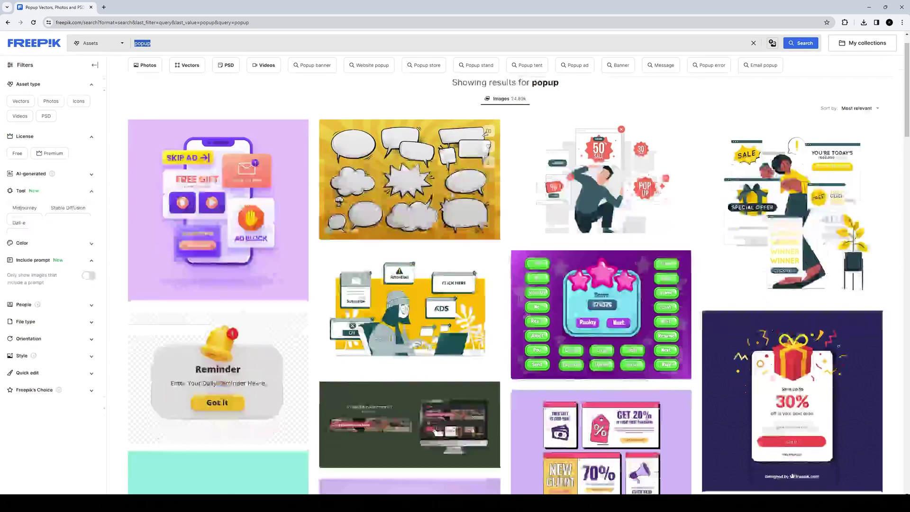
middle_click(237, 249)
scroll(608, 307, down, 15)
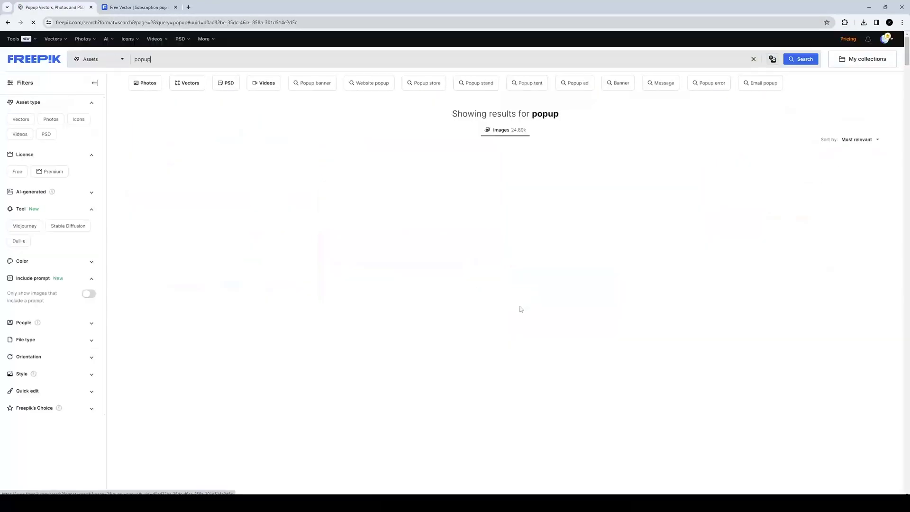
scroll(372, 121, down, 15)
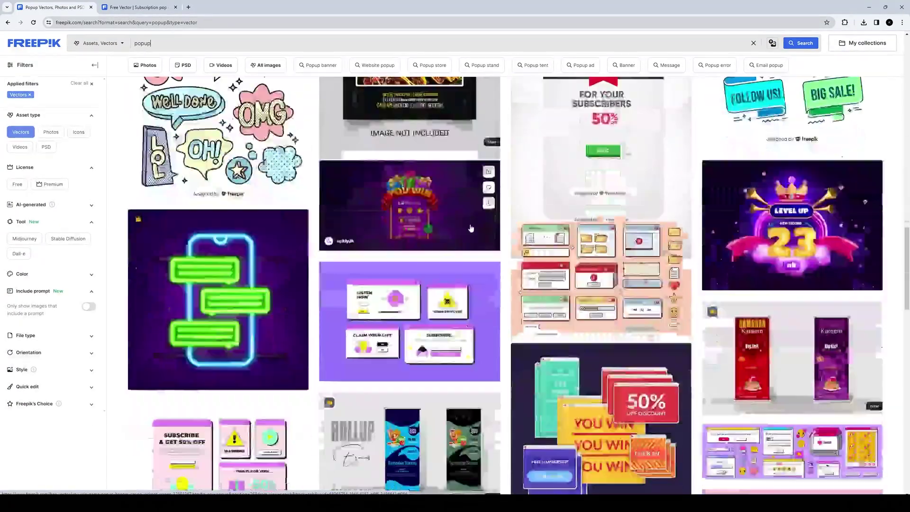
click(515, 253)
key(Escape)
scroll(453, 317, down, 12)
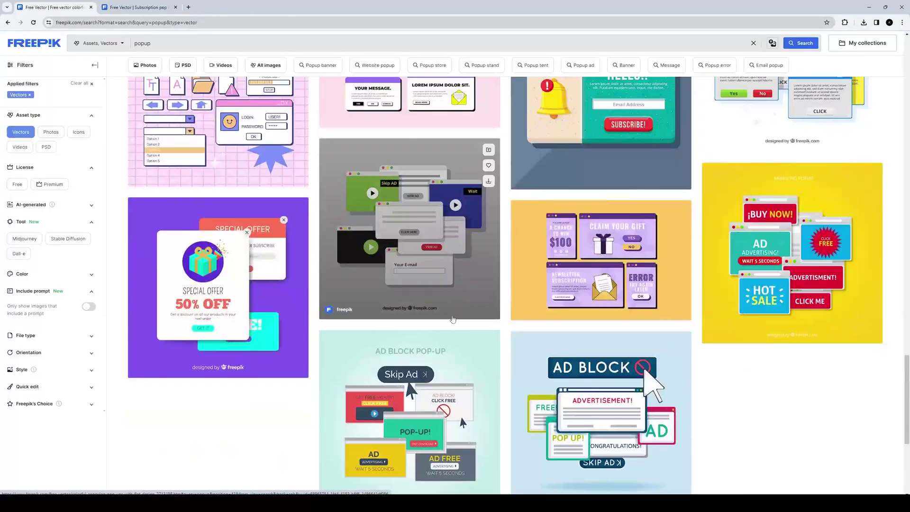
Page through the popup vector results to page 4.
click(503, 325)
scroll(503, 325, down, 20)
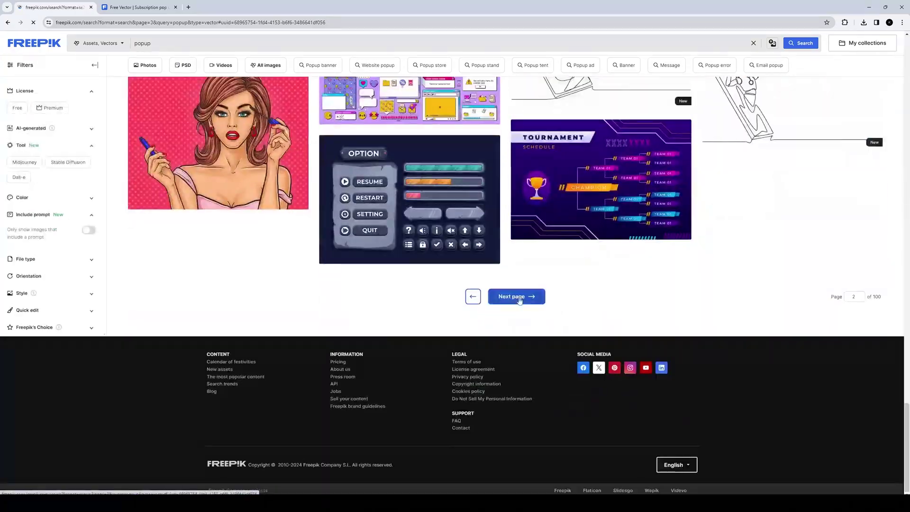
click(519, 297)
scroll(435, 255, down, 12)
click(512, 289)
scroll(512, 289, down, 1)
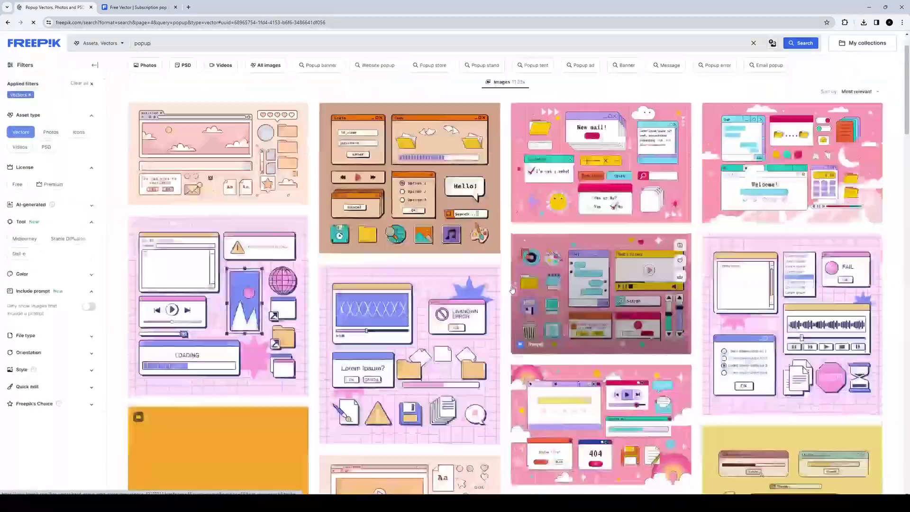
Search vectors for 'popup ui' and page through to page 3.
scroll(505, 282, down, 15)
text(ui)
key(Return)
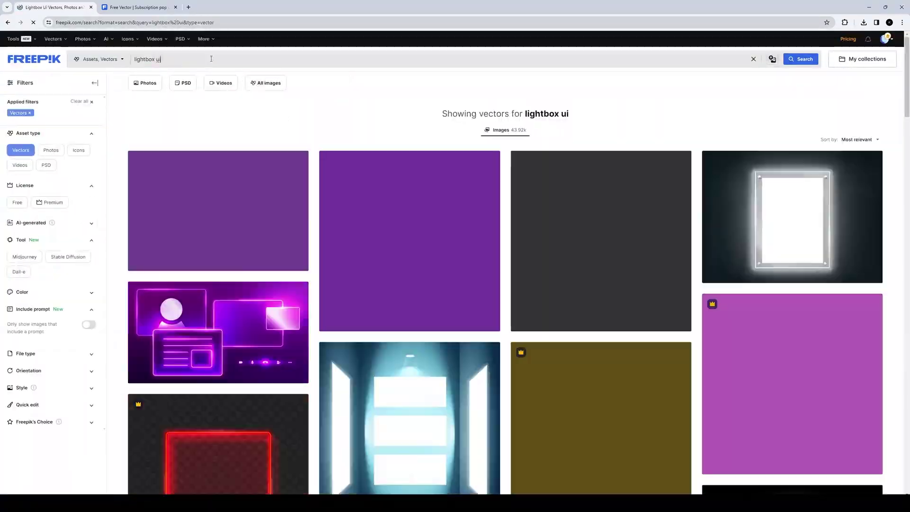
scroll(575, 270, down, 6)
click(575, 270)
click(716, 45)
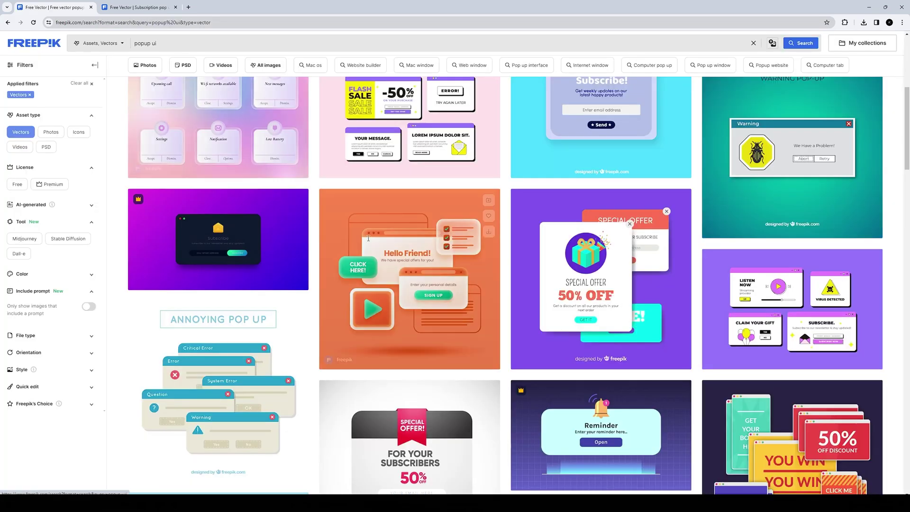
scroll(587, 303, down, 16)
scroll(587, 304, down, 17)
click(508, 288)
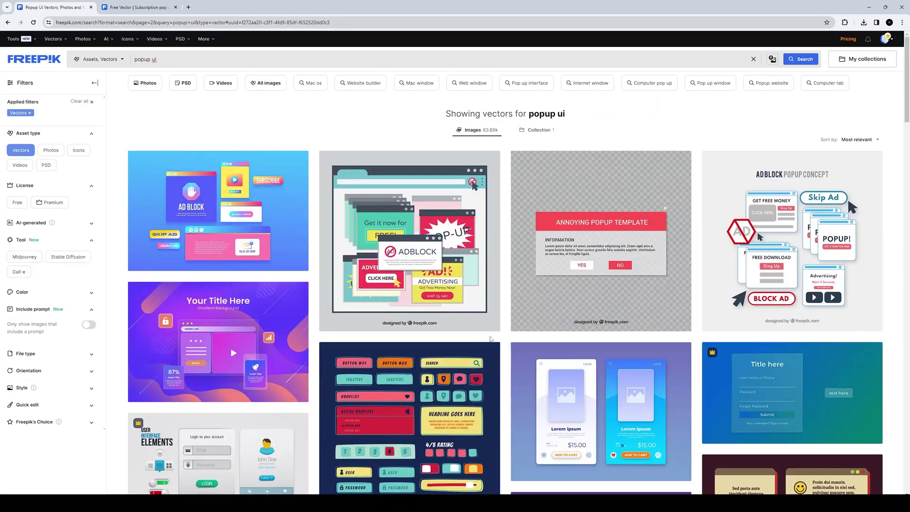
scroll(803, 342, down, 6)
scroll(685, 266, down, 20)
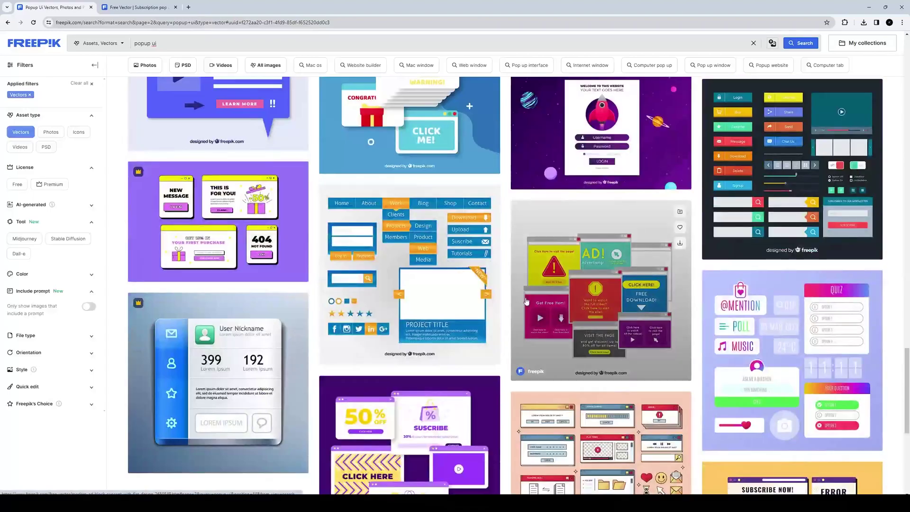
click(488, 395)
scroll(487, 395, down, 10)
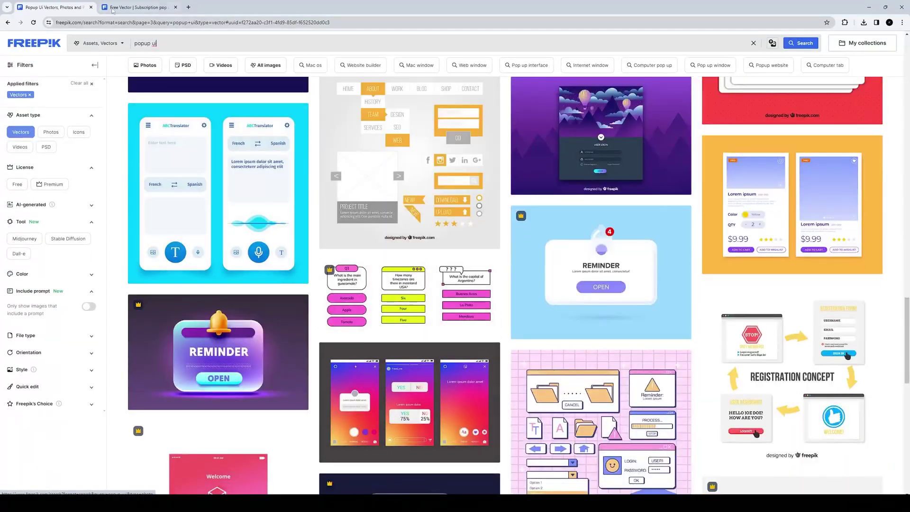
Search Google Images for 'pop ui inspiration' in a new tab.
click(190, 8)
click(215, 21)
text(p)
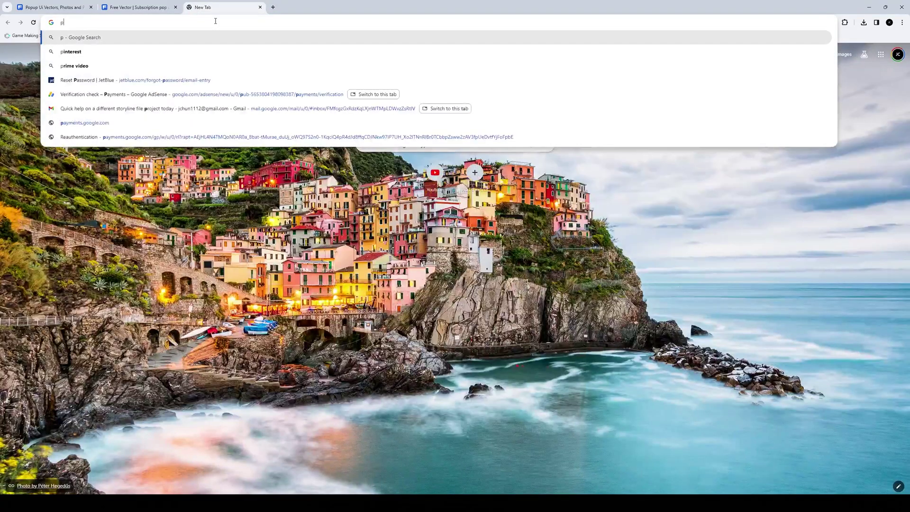
text(op ui)
key(Return)
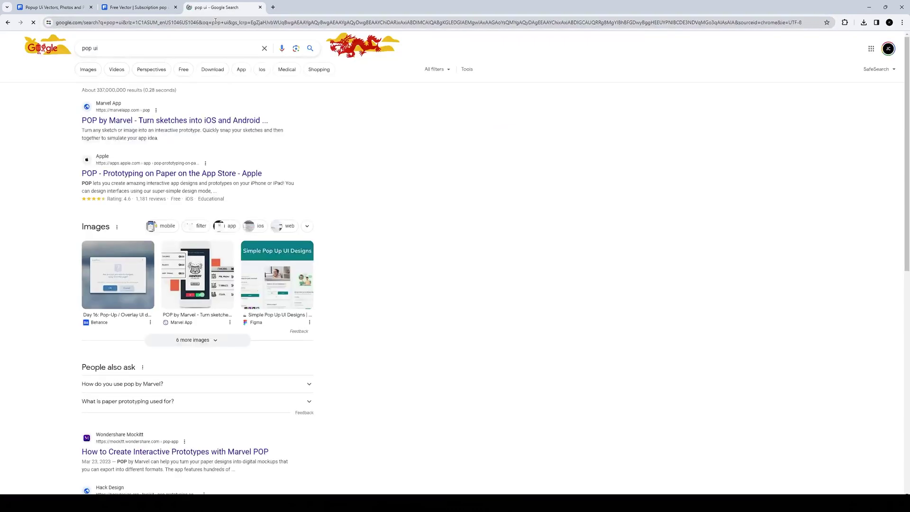
click(87, 69)
click(156, 49)
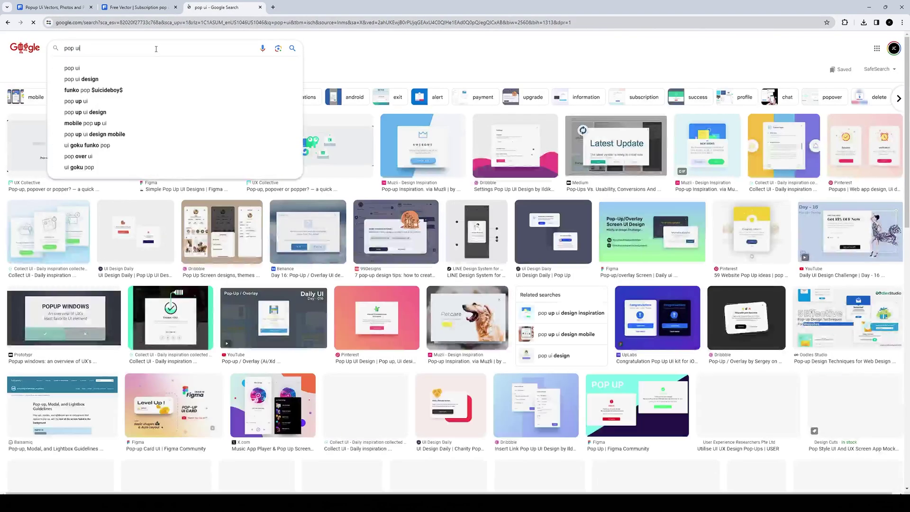
text(inspiration)
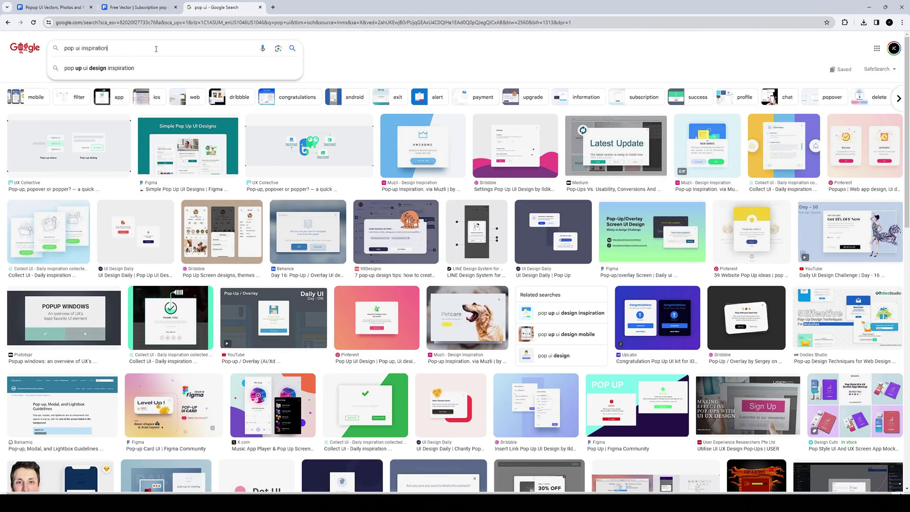
key(Return)
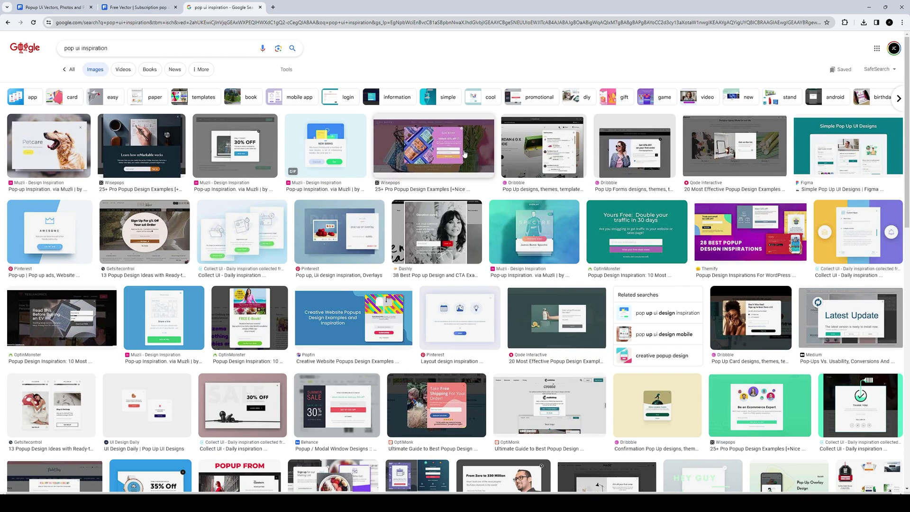
Copy the Behance 30% SALE popup image, then add a new slide layer.
scroll(464, 153, down, 5)
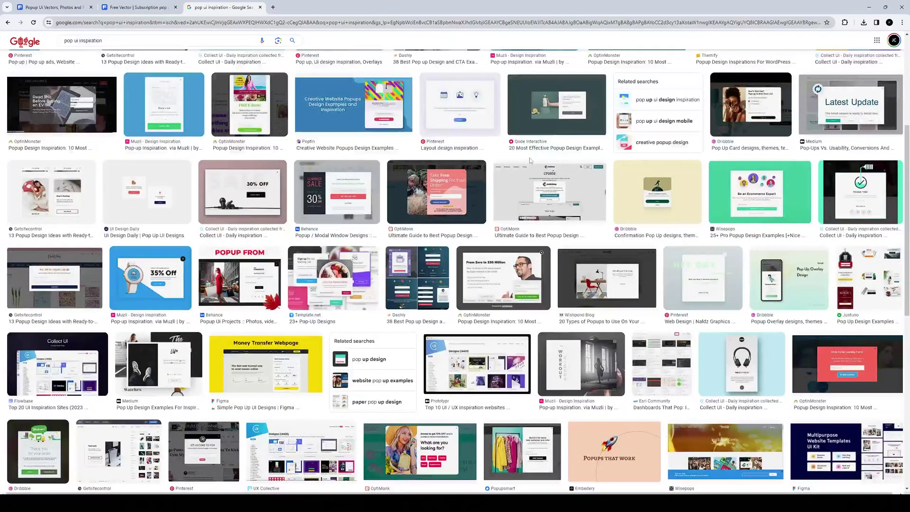
click(347, 193)
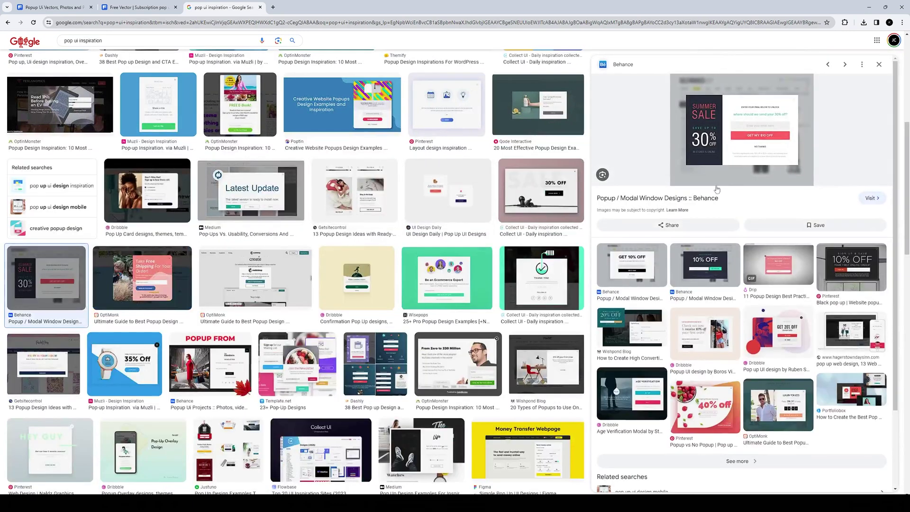
right_click(736, 129)
click(758, 233)
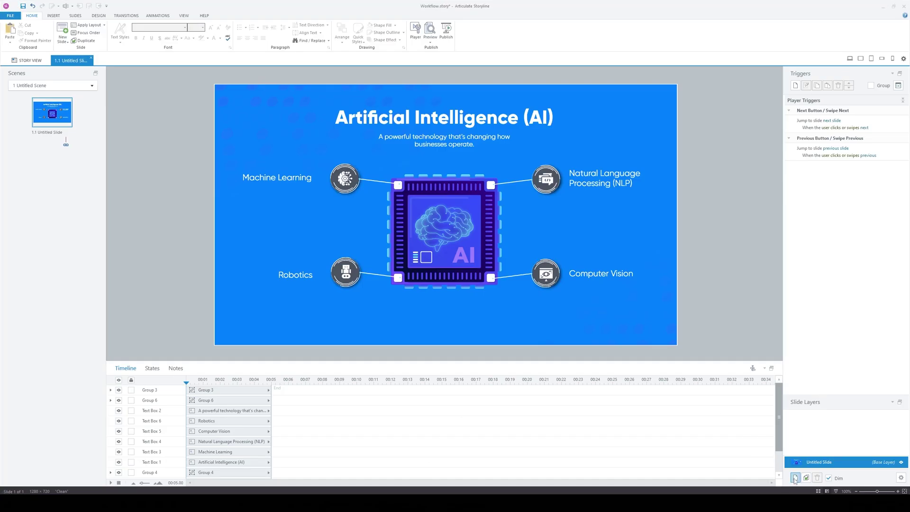
click(795, 478)
Paste the sale popup image onto the layer and move it left off the slide.
key(ctrl+v)
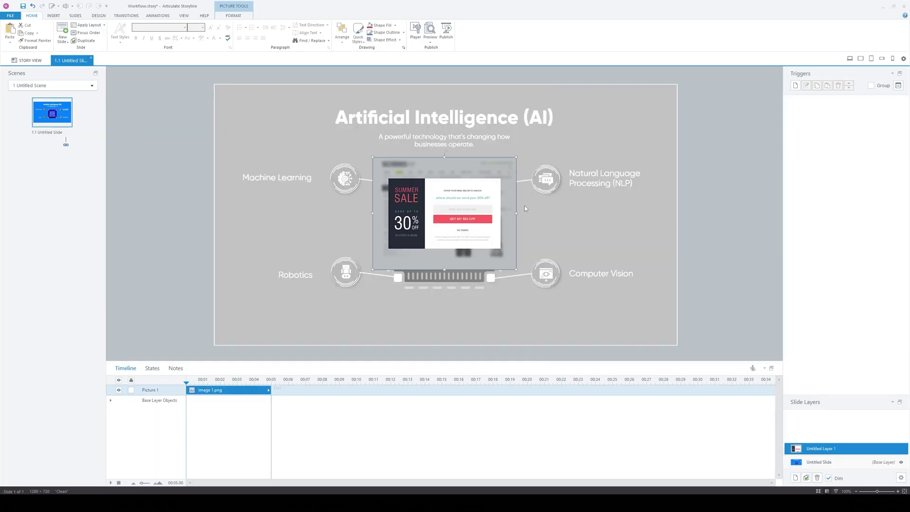
drag(447, 212, 209, 174)
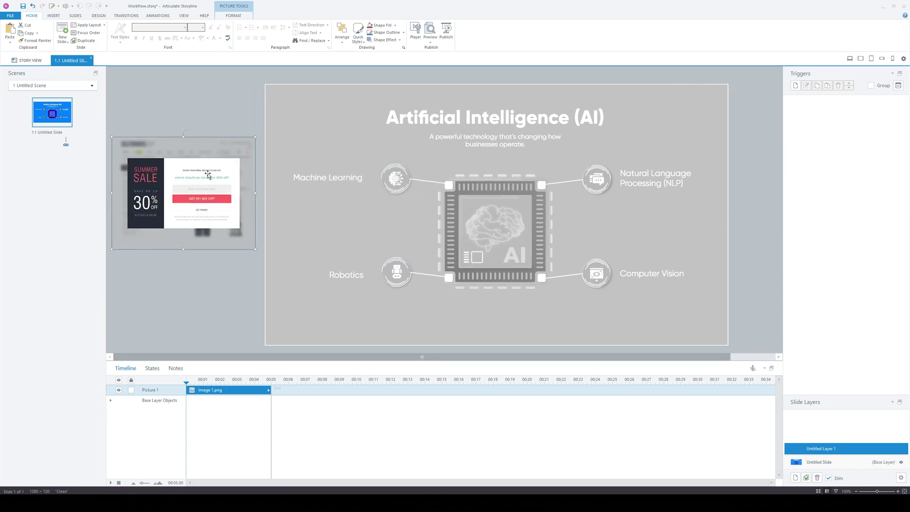
click(248, 120)
Draw a rectangle covering the whole slide.
click(53, 16)
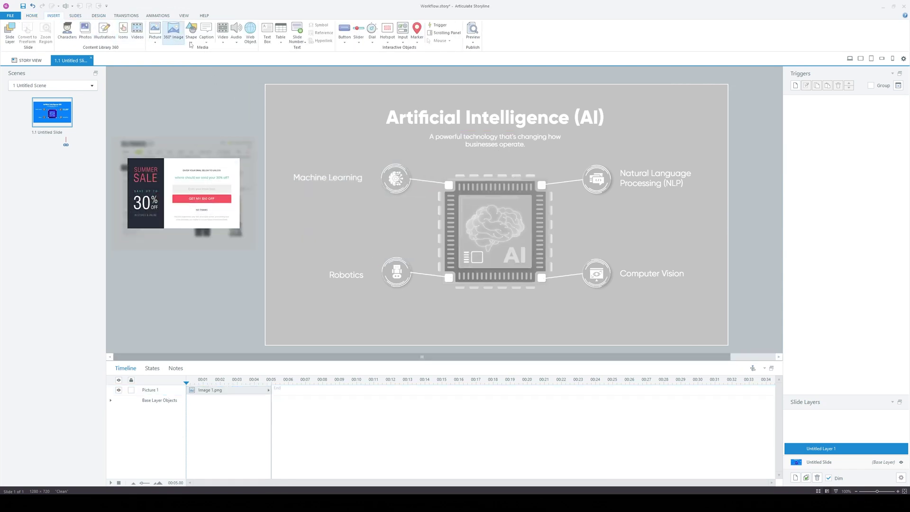
click(192, 32)
click(196, 70)
mouse_move(265, 84)
mouse_down()
mouse_move(339, 101)
mouse_move(729, 346)
mouse_up()
Give the overlay rectangle a black fill at about 30% transparency.
key(ctrl+Return)
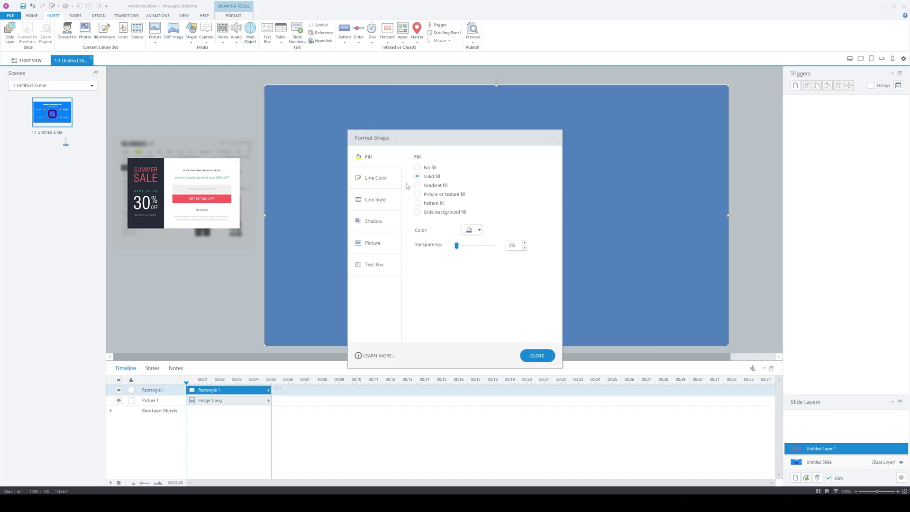
click(479, 230)
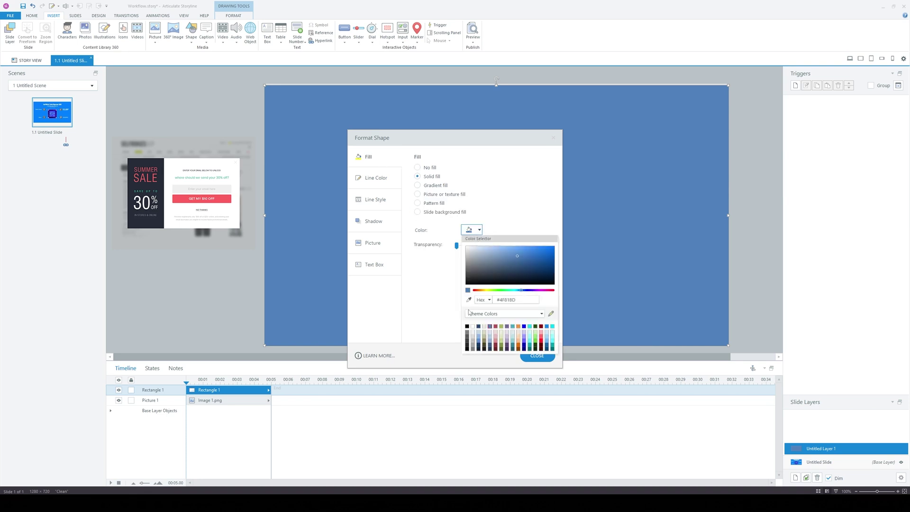
click(468, 334)
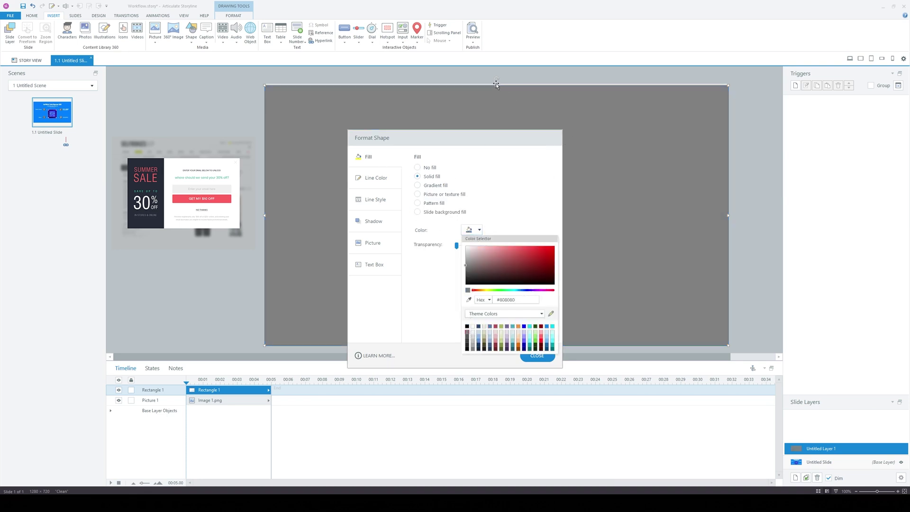
click(467, 327)
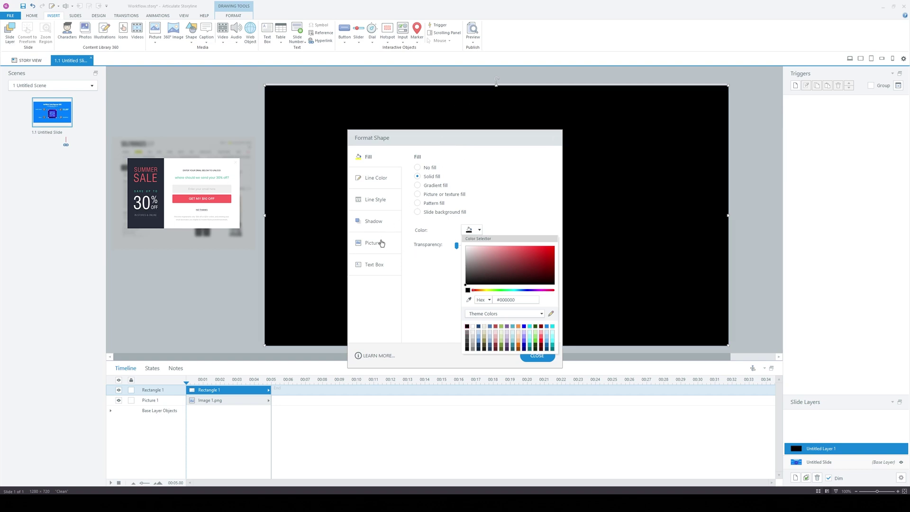
click(444, 300)
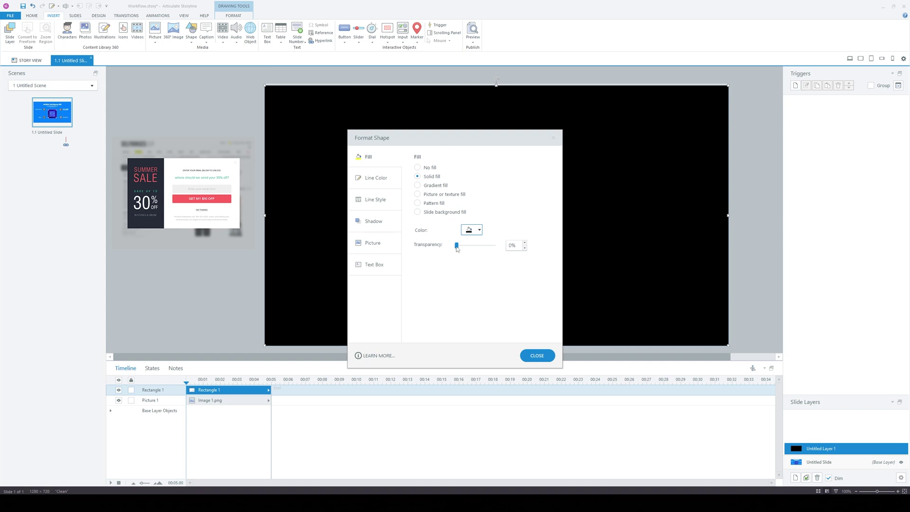
drag(457, 248, 468, 247)
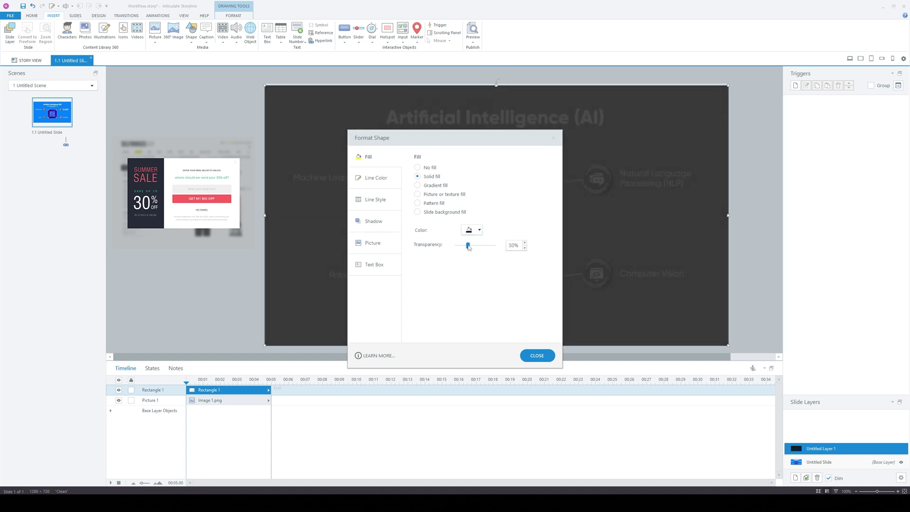
click(554, 138)
Align the overlay with the slide's top edge and change its fill to light grey.
drag(496, 86, 499, 82)
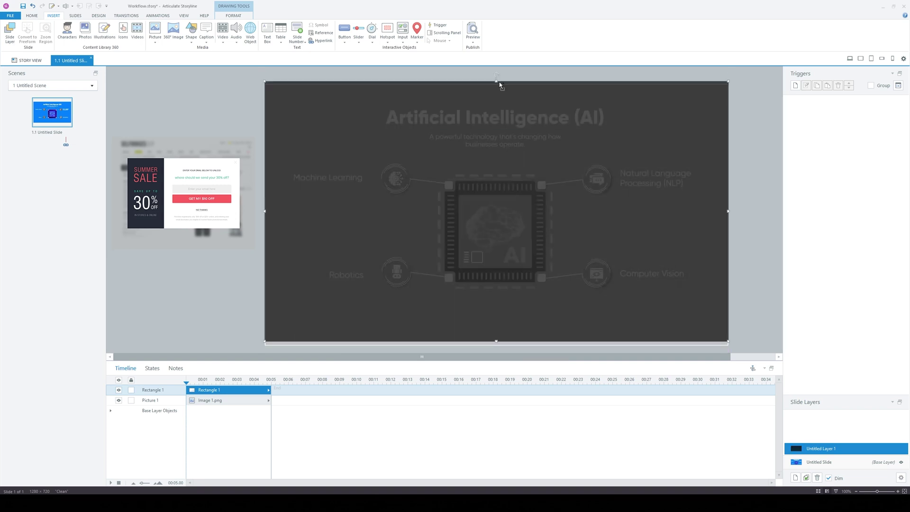
double_click(499, 83)
click(469, 230)
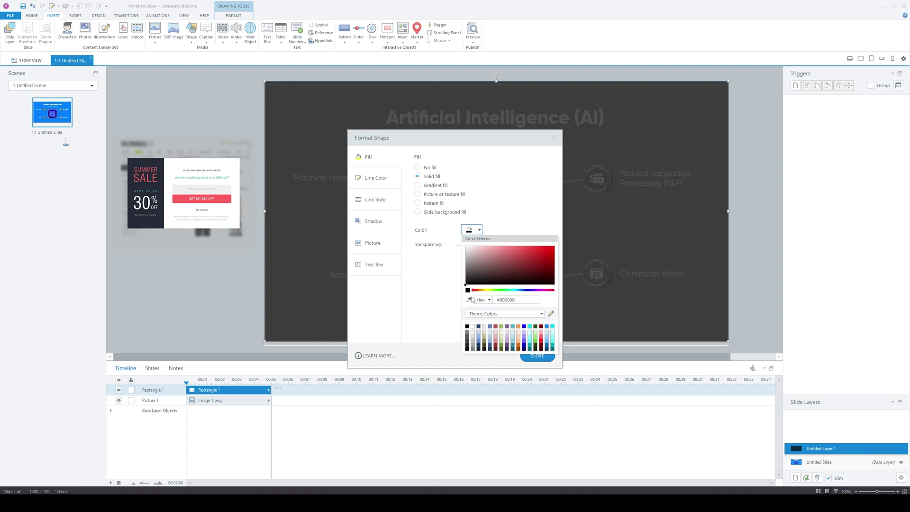
click(472, 336)
Draw a rectangle over the dimmed slide for the popup panel and fill it white.
click(536, 356)
click(191, 32)
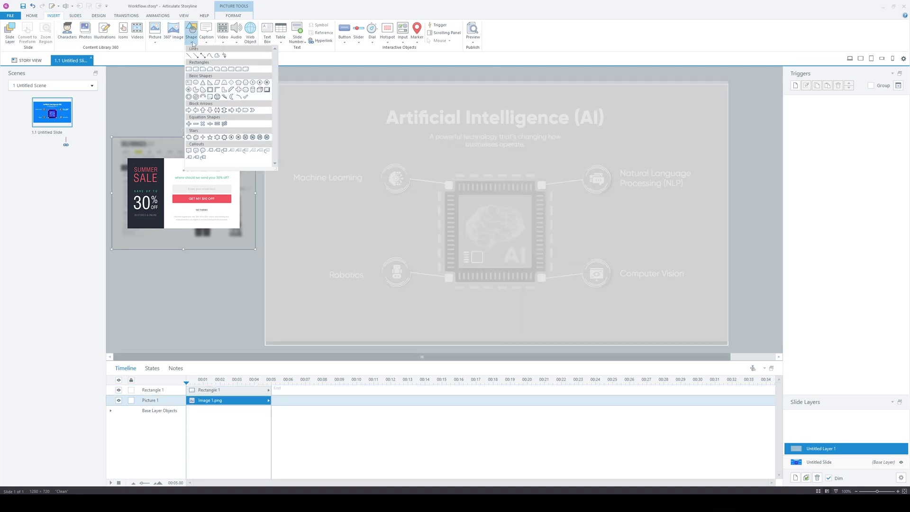
click(189, 58)
mouse_move(345, 142)
mouse_down()
mouse_move(728, 294)
mouse_move(663, 327)
mouse_move(344, 139)
mouse_up()
drag(343, 137, 325, 128)
key(ctrl+Return)
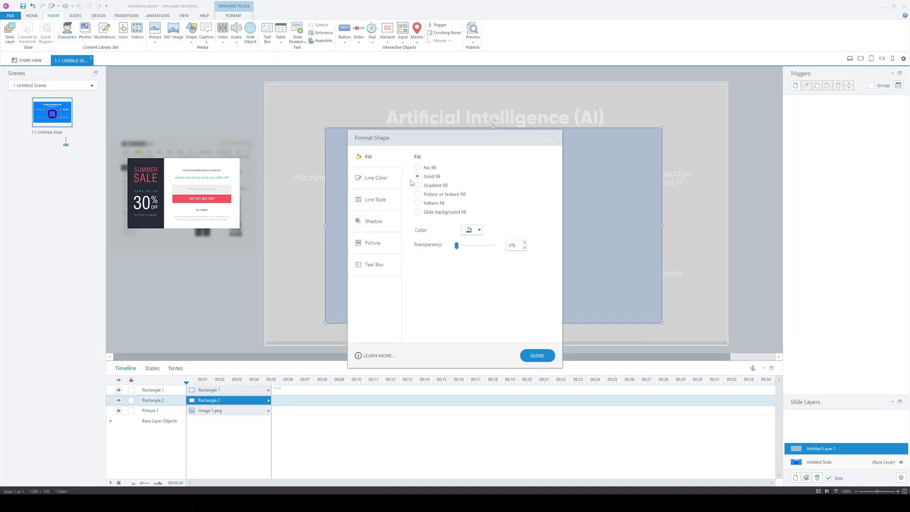
click(471, 230)
click(472, 326)
click(416, 327)
click(537, 356)
Stack the white popup panel above the dark overlay.
drag(154, 389, 153, 402)
click(471, 229)
key(ctrl+Return)
click(537, 355)
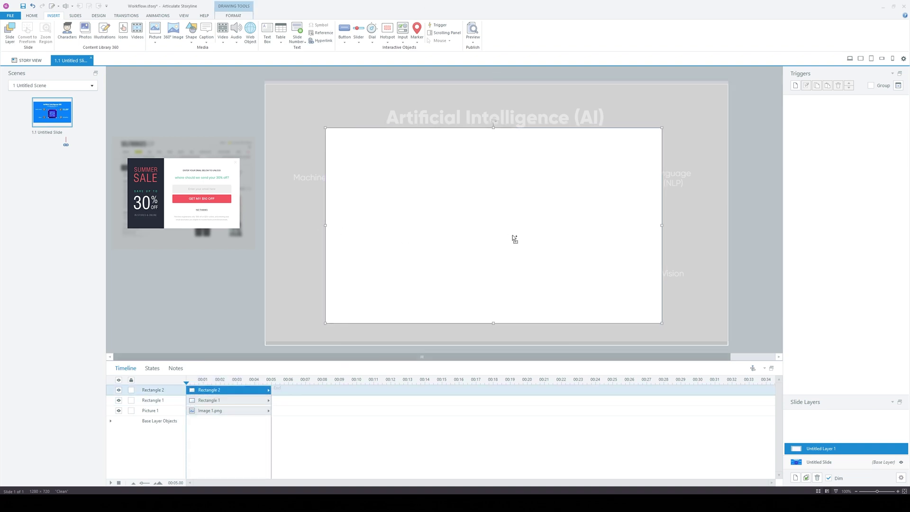
Duplicate the panel, narrow the copy into a left strip, and fill it with the popup picture's dark navy.
key(ctrl+d)
drag(663, 225, 438, 229)
key(ctrl+Return)
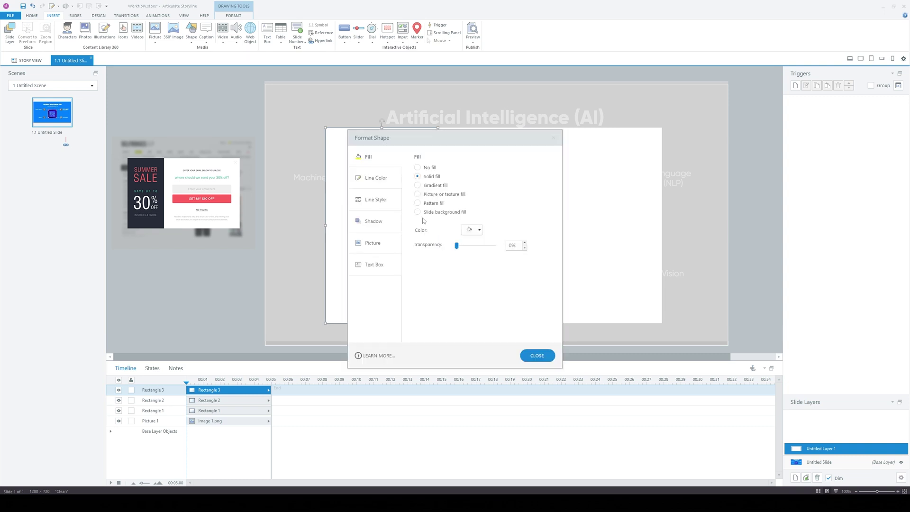
click(472, 229)
click(469, 299)
click(161, 185)
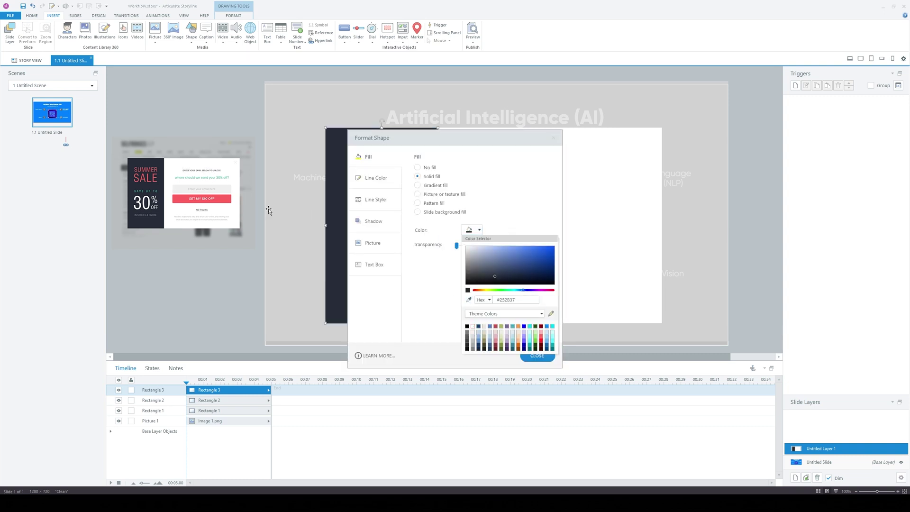
click(544, 363)
click(541, 357)
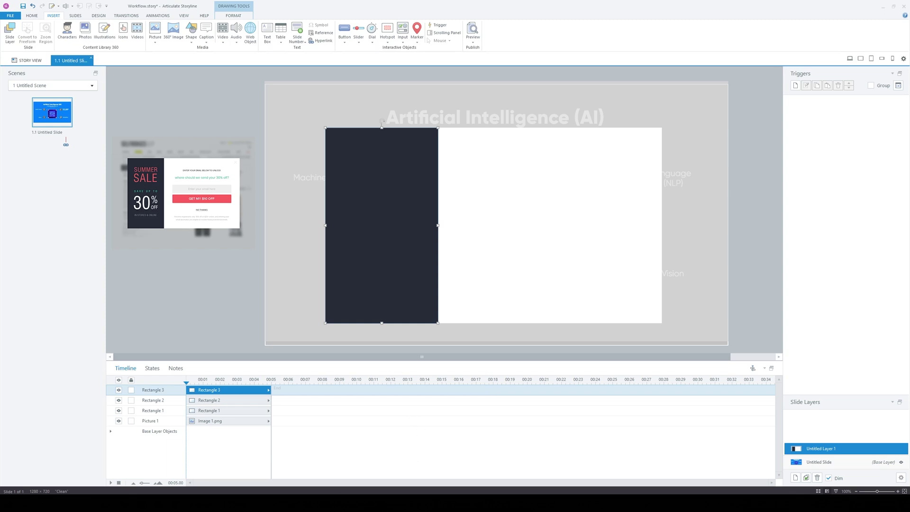
Open 8966023.ai from the Assets infographic folder in Illustrator, dismissing the crash recovery notice.
click(417, 503)
click(474, 97)
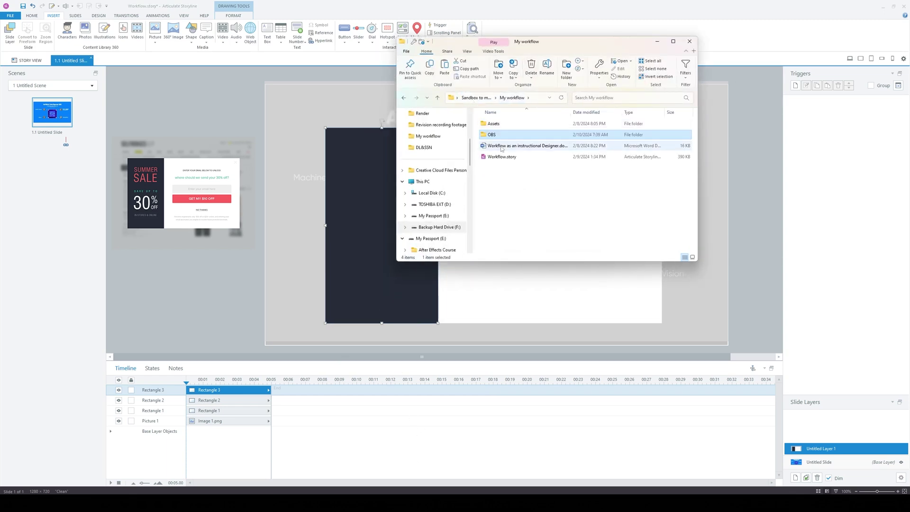
double_click(493, 123)
double_click(493, 124)
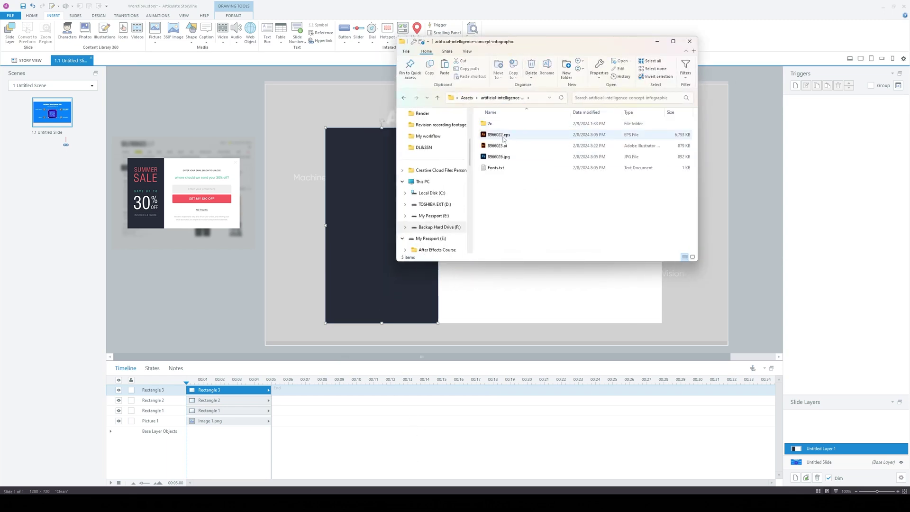
double_click(496, 146)
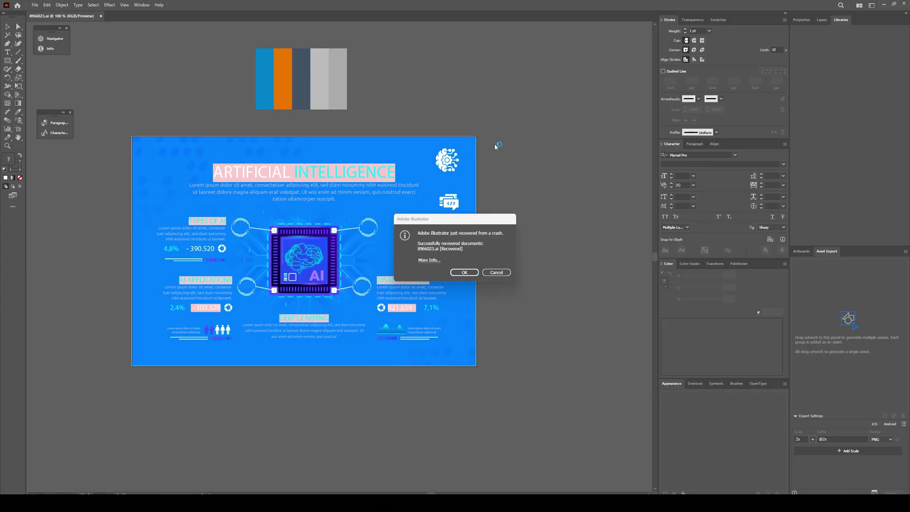
click(465, 273)
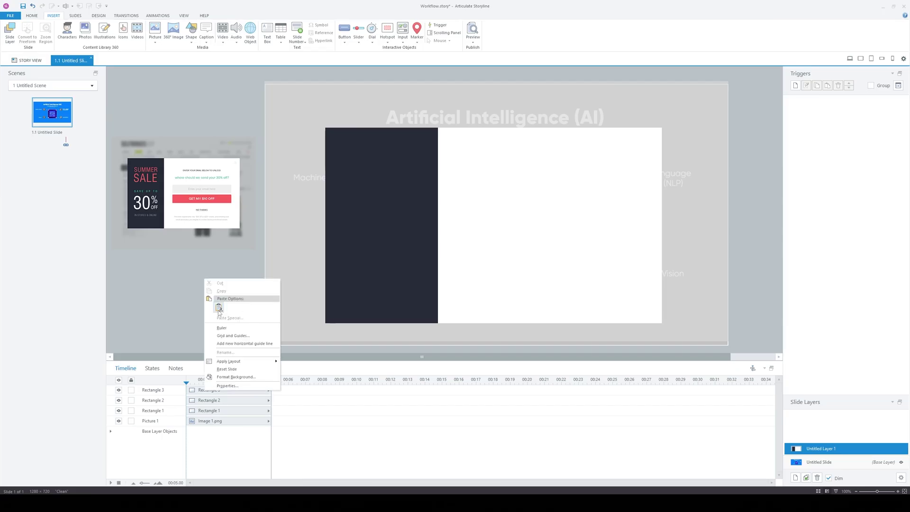
Fill the popup's left sidebar with orange sampled from the pasted palette strip.
click(219, 308)
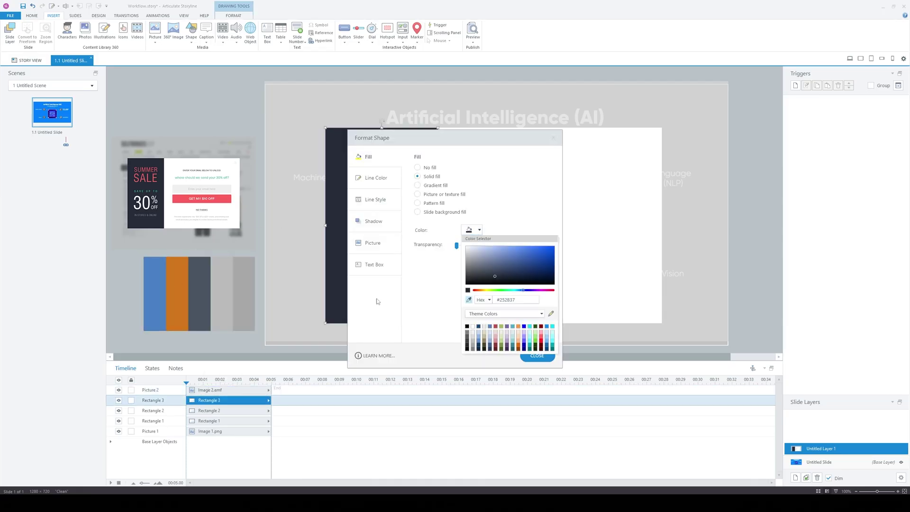
click(469, 299)
click(177, 285)
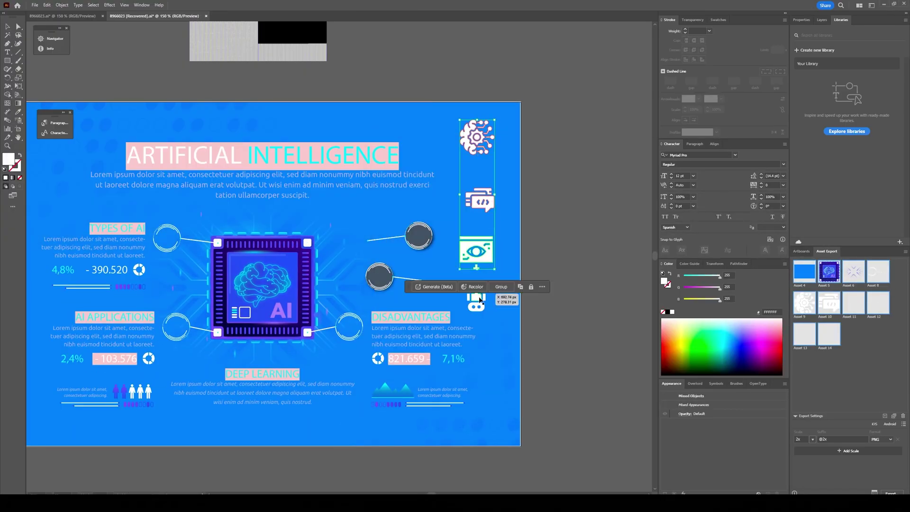
In Illustrator, select the icon artwork including the robot and add it to Asset Export.
shift+click(478, 304)
click(885, 416)
click(894, 415)
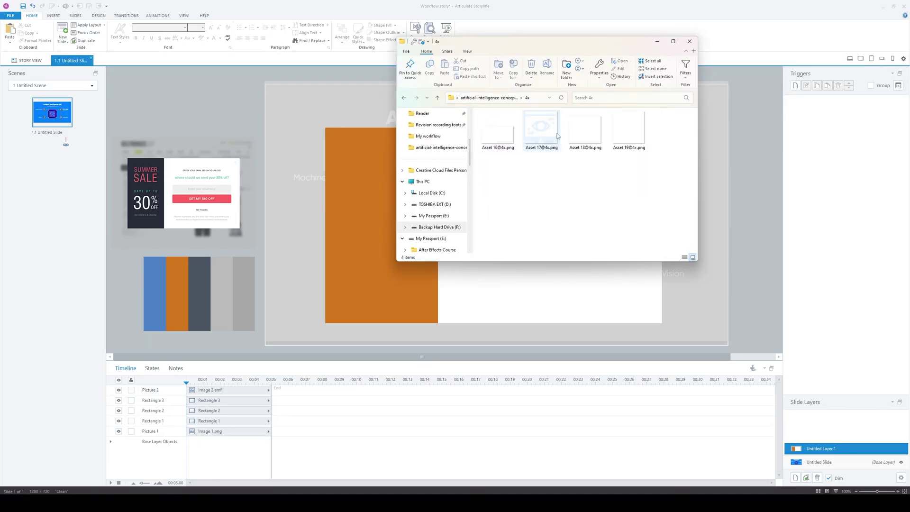
drag(629, 128, 292, 200)
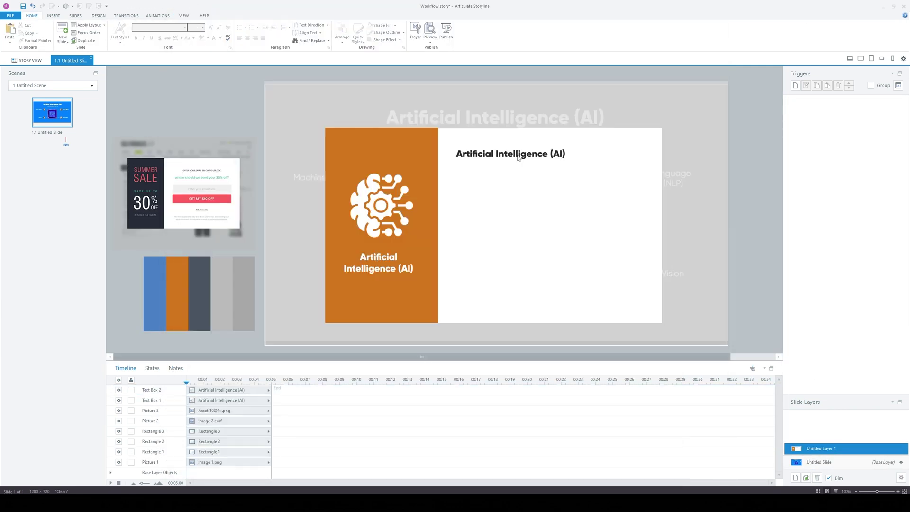
Paste the three machine learning bullets under the heading, enlarge the text and widen the box across the panel.
click(518, 159)
text(Machine learning is a subset of AI that focuses on developing algorithms capable of learning from data without being explicitly programmed. These algorithms analyze large datasets to identify patterns, trends, and insights that can inform decision-making or automate tasks. Examples of machine learning applications include recommendation systems (like those used by Netflix or Amazon), predictive analytics (such as forecasting sales trends), and fraud detection in financial transactions.)
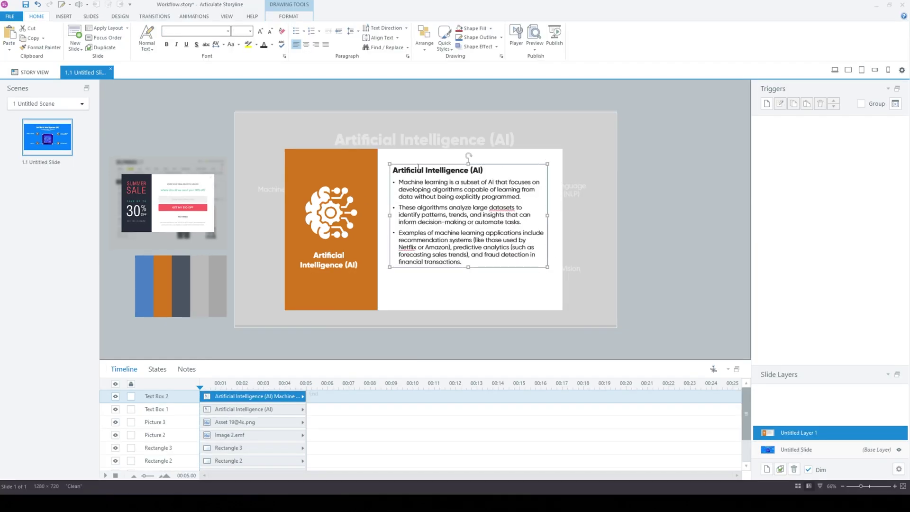
click(329, 260)
drag(490, 174, 350, 169)
key(ctrl+shift+period)
drag(548, 215, 555, 216)
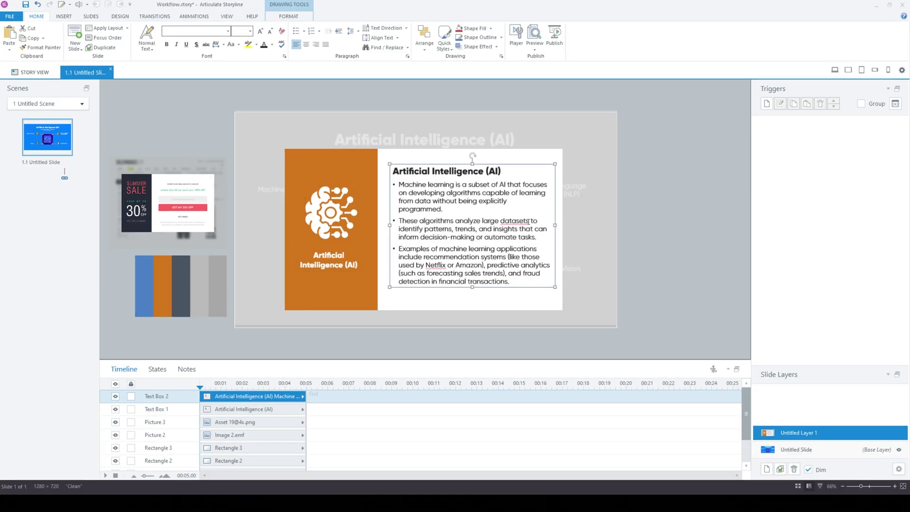
drag(504, 173, 387, 173)
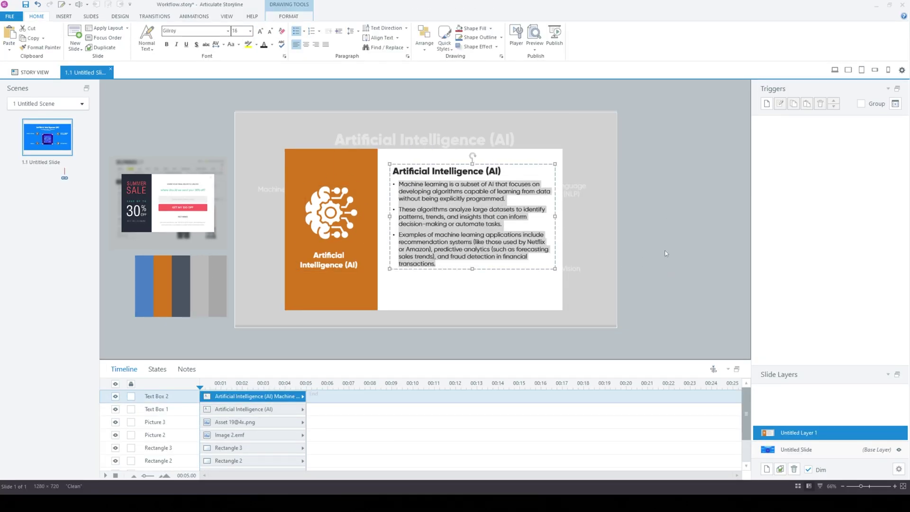
click(666, 253)
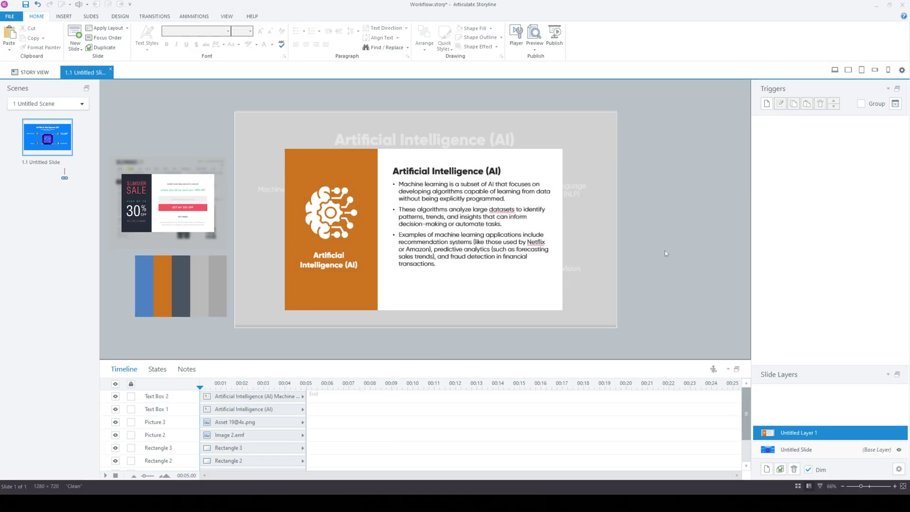
click(65, 17)
Draw a button rectangle below the bullet text and remove its outline.
click(238, 52)
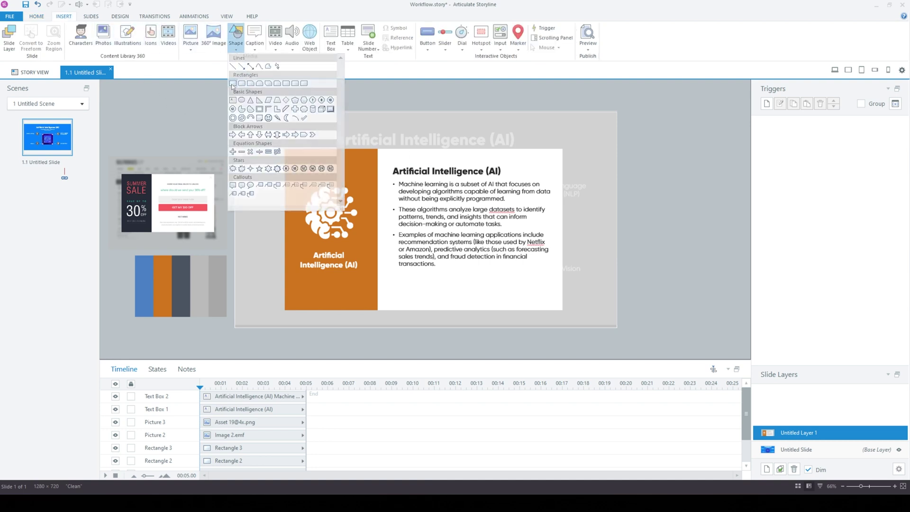
click(242, 86)
drag(397, 276, 545, 299)
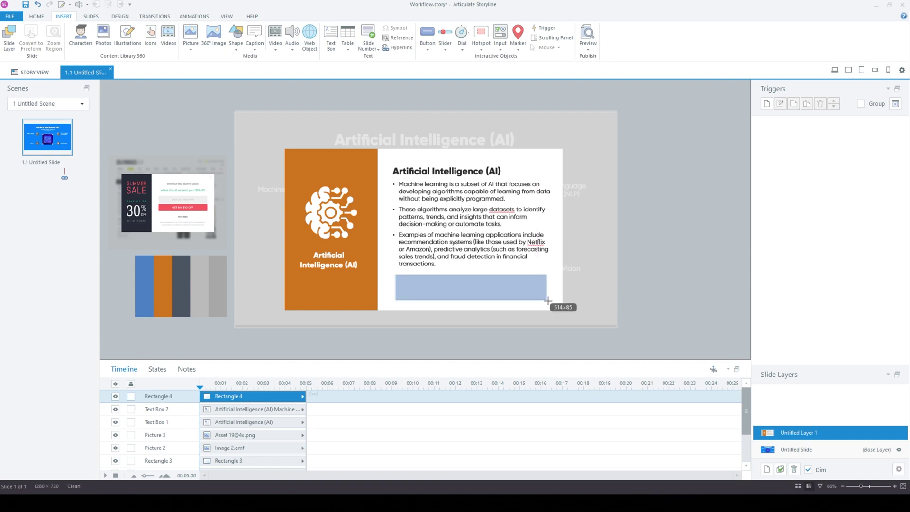
double_click(524, 296)
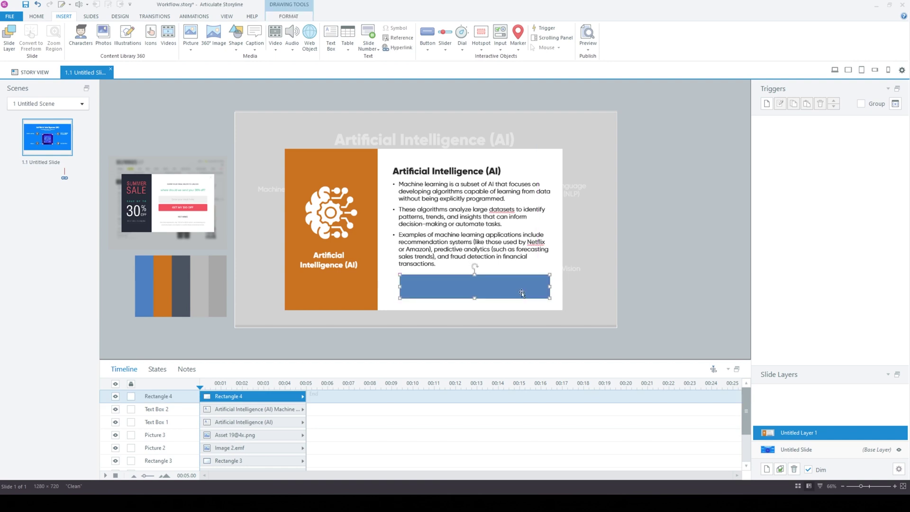
click(387, 192)
click(435, 177)
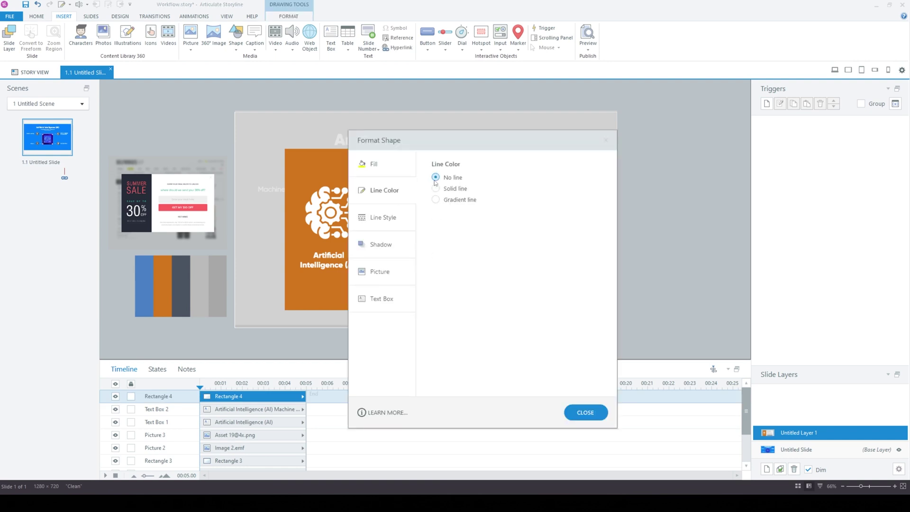
click(397, 170)
Fill the button with the dark blue sampled from the palette strip.
click(498, 258)
click(501, 343)
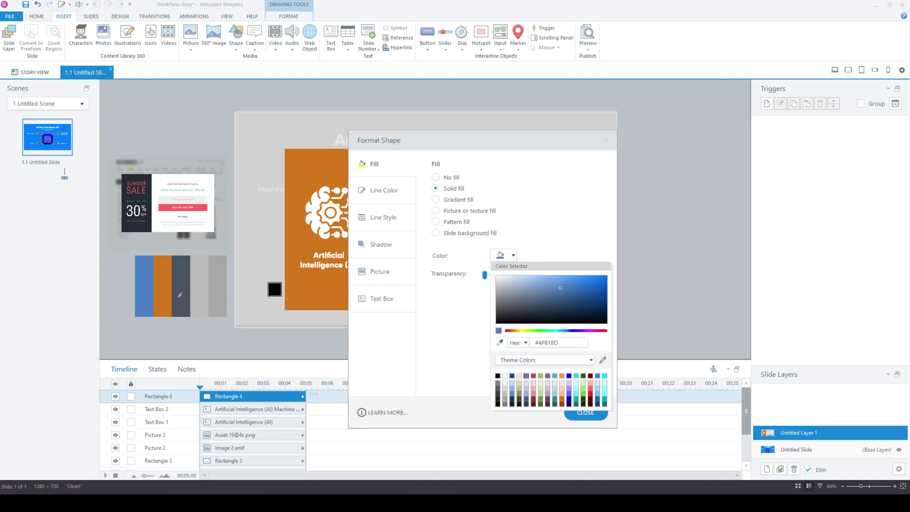
click(147, 286)
click(580, 421)
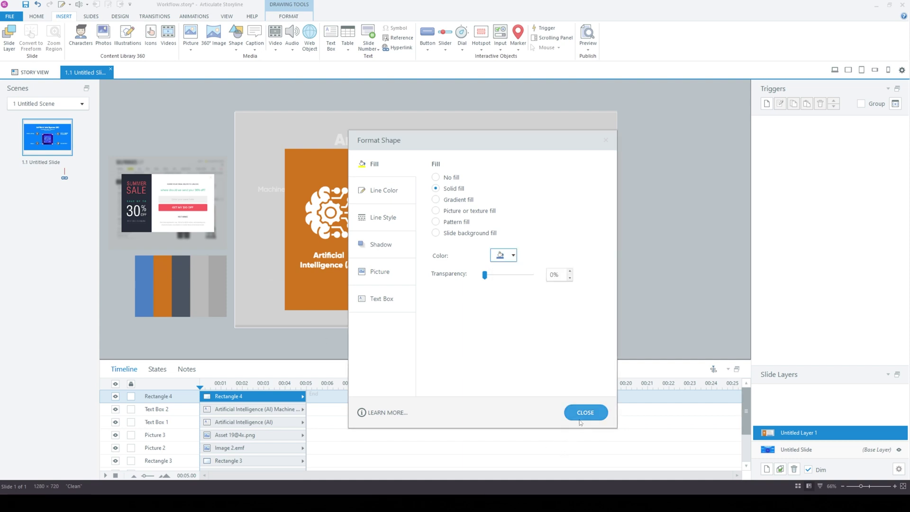
click(584, 414)
double_click(481, 287)
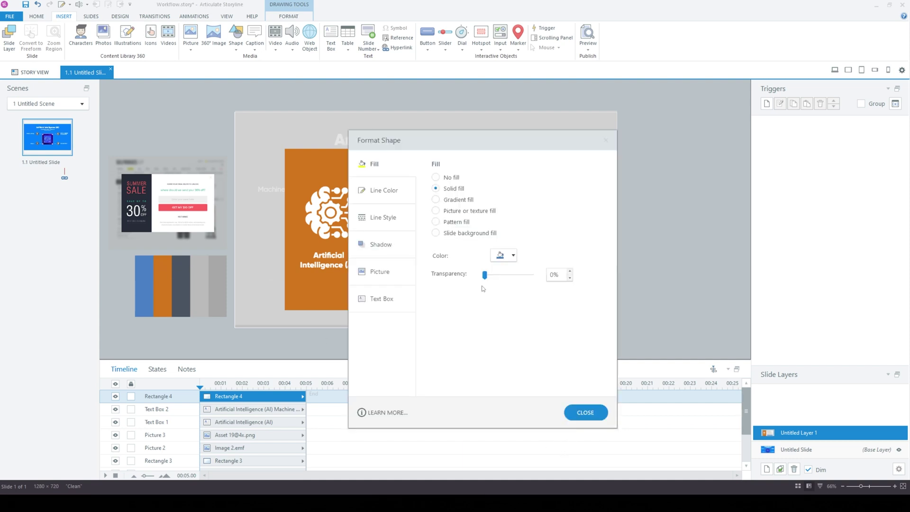
drag(487, 125, 679, 91)
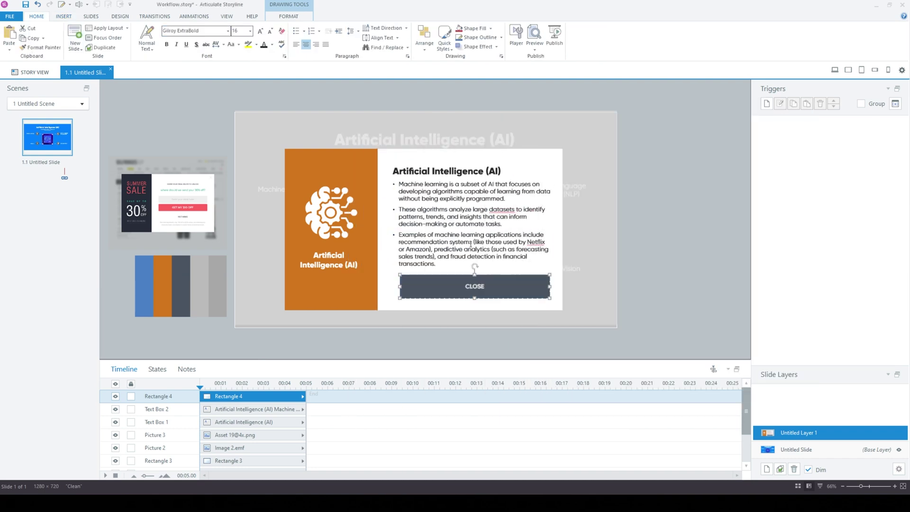
Add a trigger to hide this layer when the user clicks the CLOSE button.
click(494, 275)
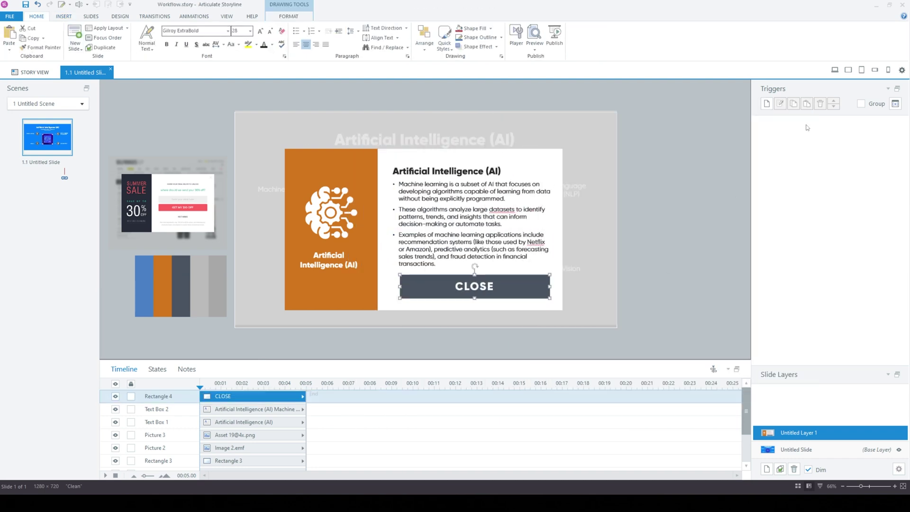
click(767, 104)
click(596, 117)
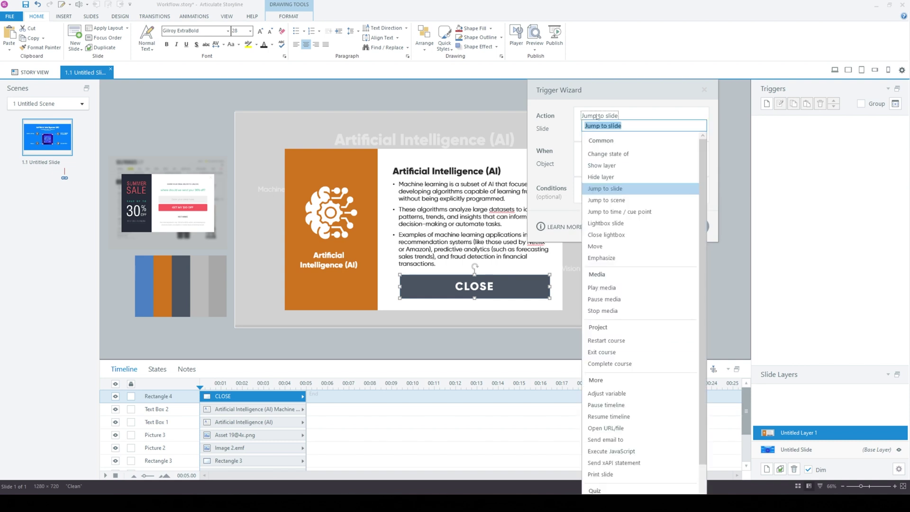
click(622, 175)
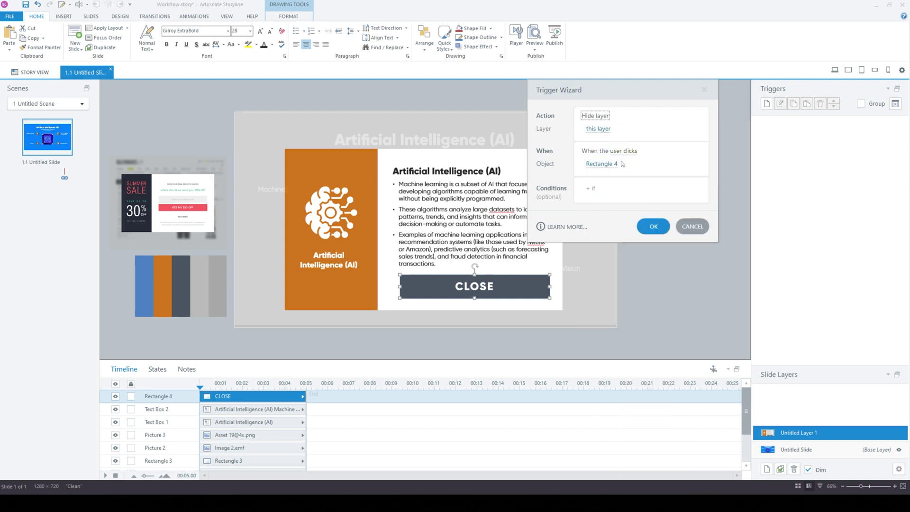
click(653, 227)
click(332, 211)
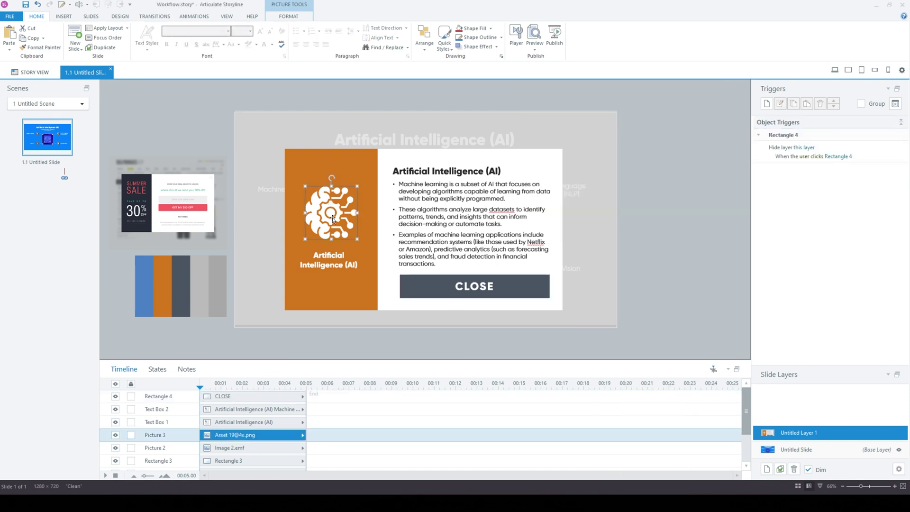
Select all the popup's objects, including the brain caption, and group them.
shift+click(329, 259)
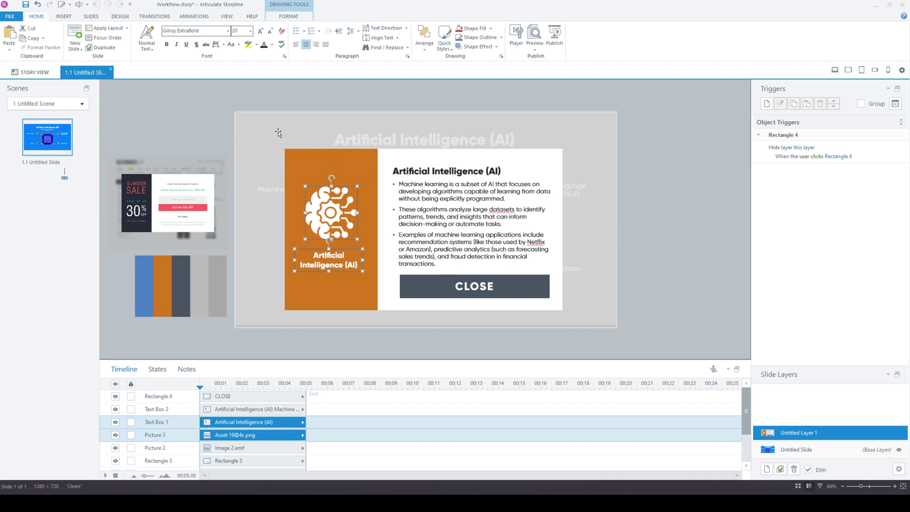
drag(265, 96, 655, 363)
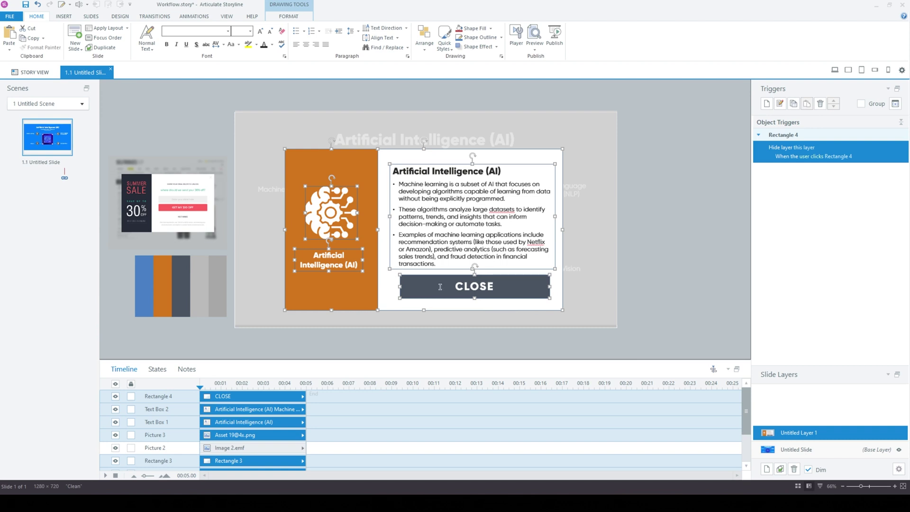
key(ctrl+g)
click(194, 16)
Apply a staggered entrance animation to the popup and set the CLOSE button's animation duration.
click(41, 38)
click(234, 434)
click(233, 410)
click(41, 38)
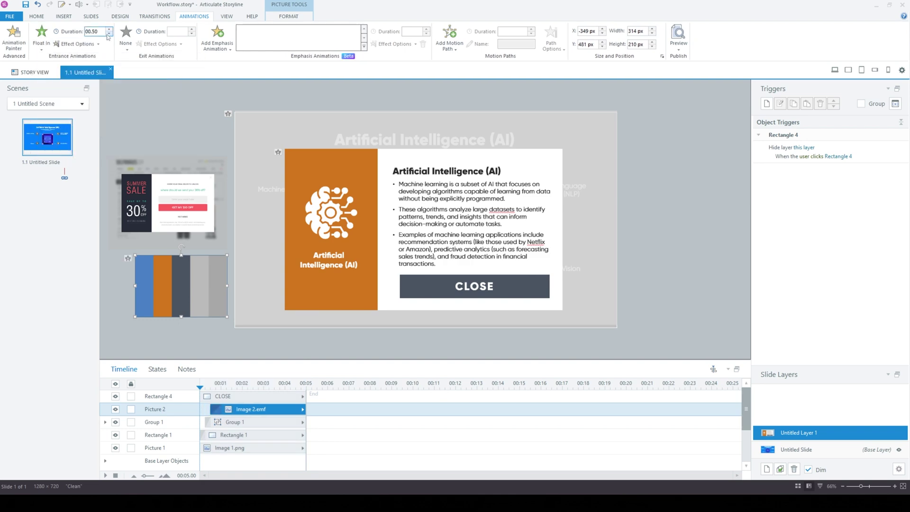
click(228, 397)
click(110, 33)
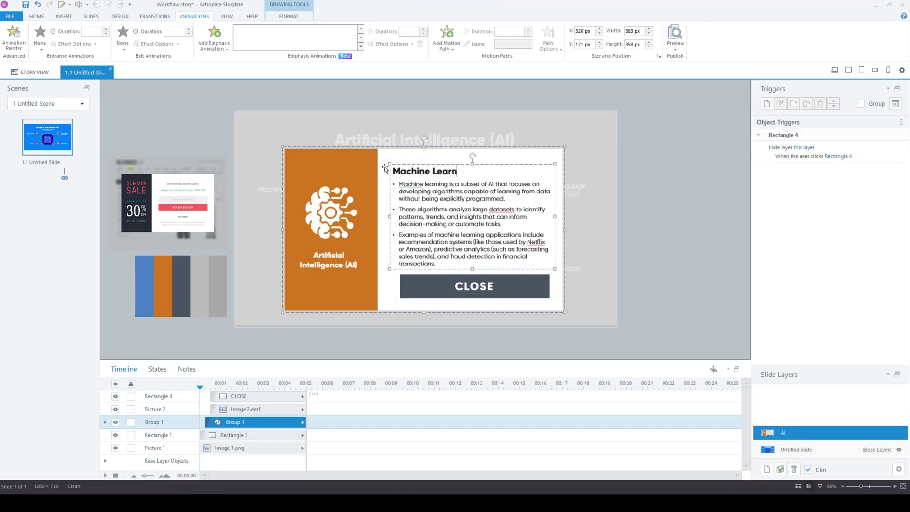
Change the sidebar caption to Machine Learning, give Rectangle 2 a Fly In entrance, then return to the base layer.
click(354, 261)
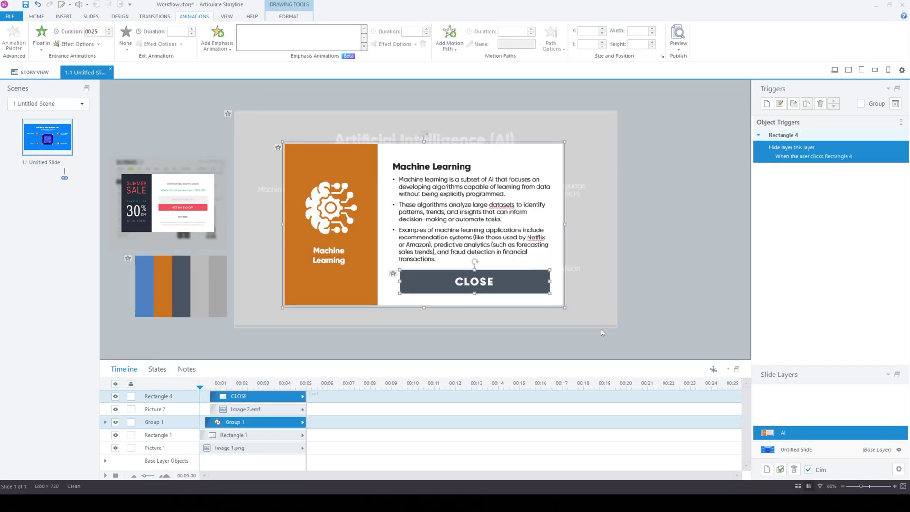
key(Escape)
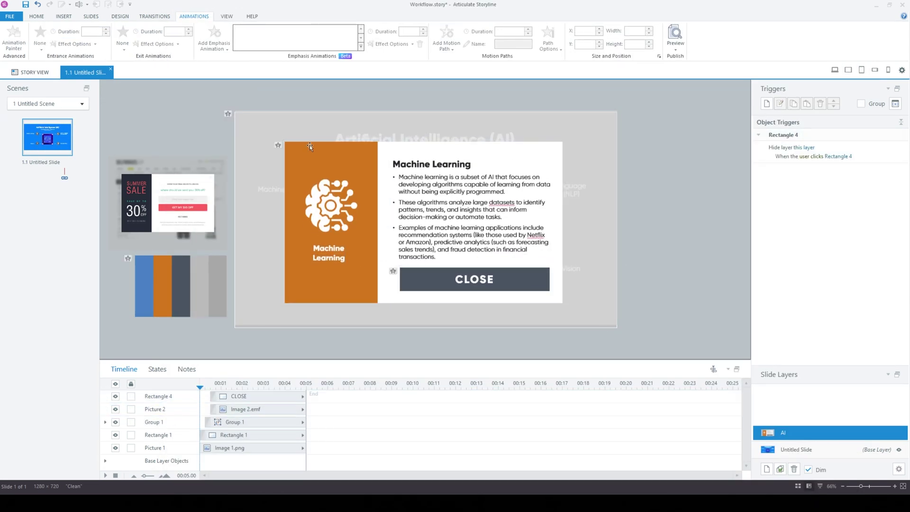
click(388, 151)
click(387, 151)
shift+click(369, 161)
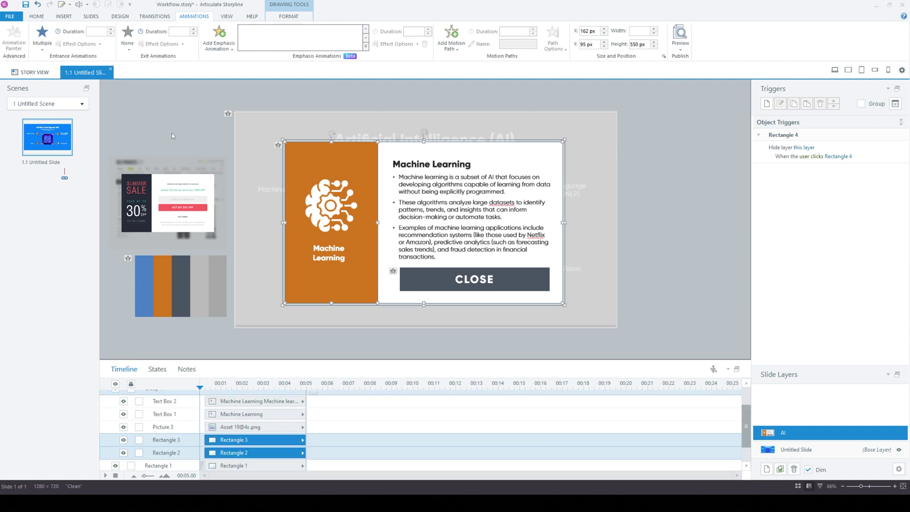
click(536, 153)
click(42, 38)
click(173, 66)
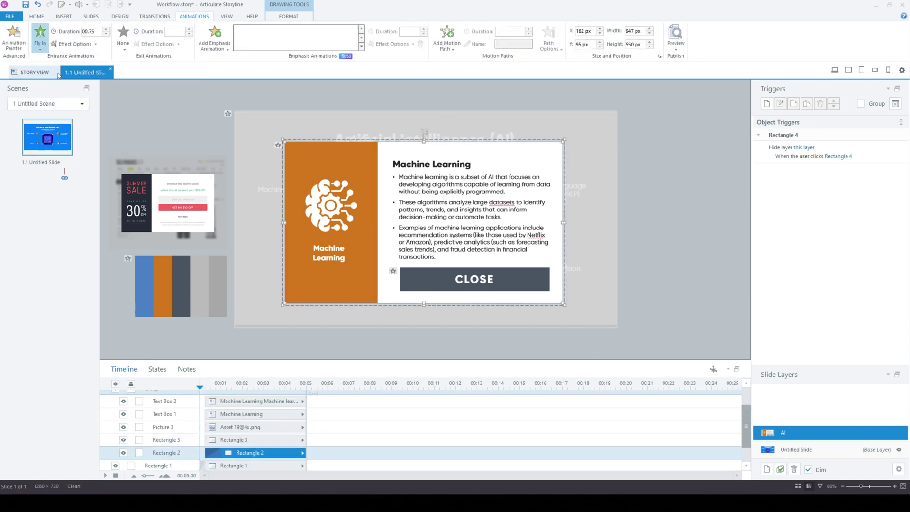
click(822, 448)
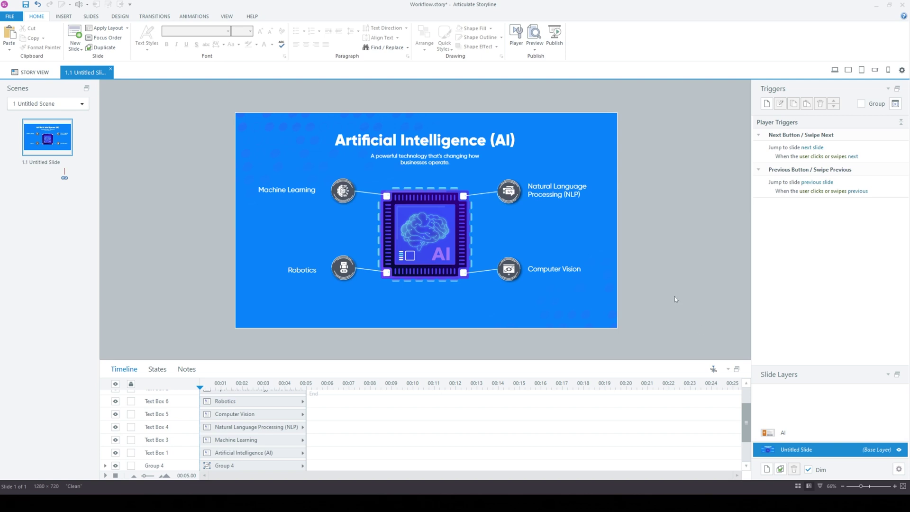
Add a trigger to show layer AI when the user clicks the Machine Learning icon group.
click(348, 196)
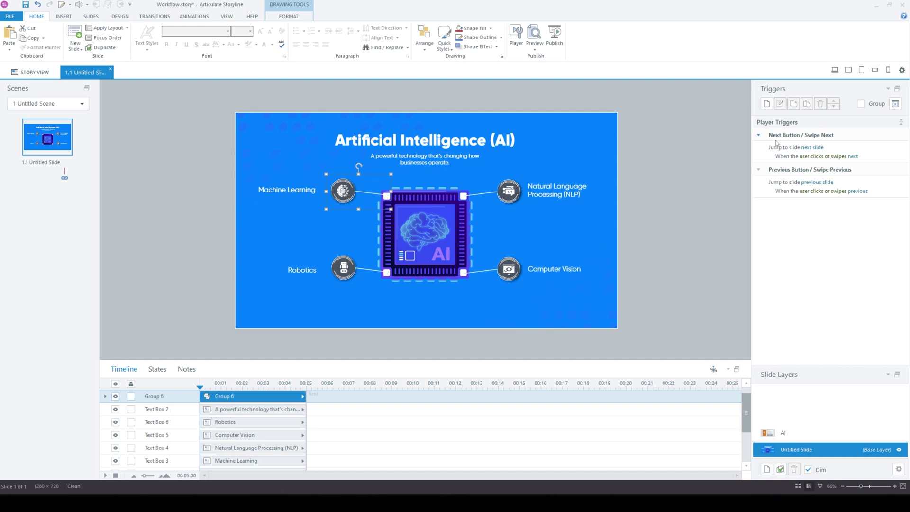
click(765, 106)
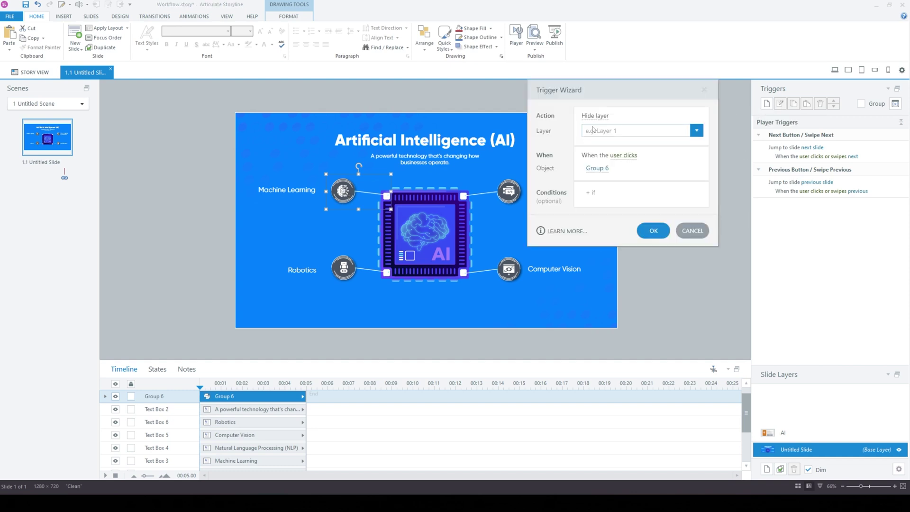
click(608, 117)
click(619, 165)
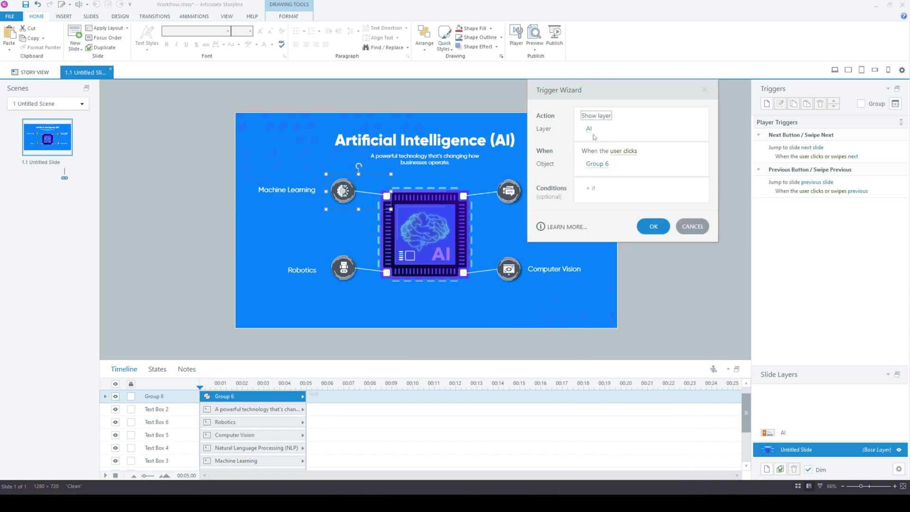
click(647, 228)
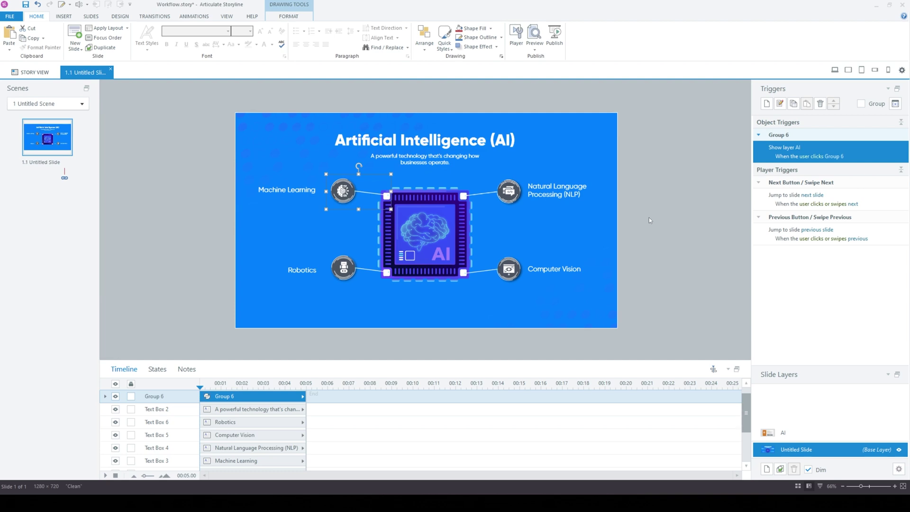
Preview the slide to confirm the icon opens the popup, then reopen the AI layer.
key(F12)
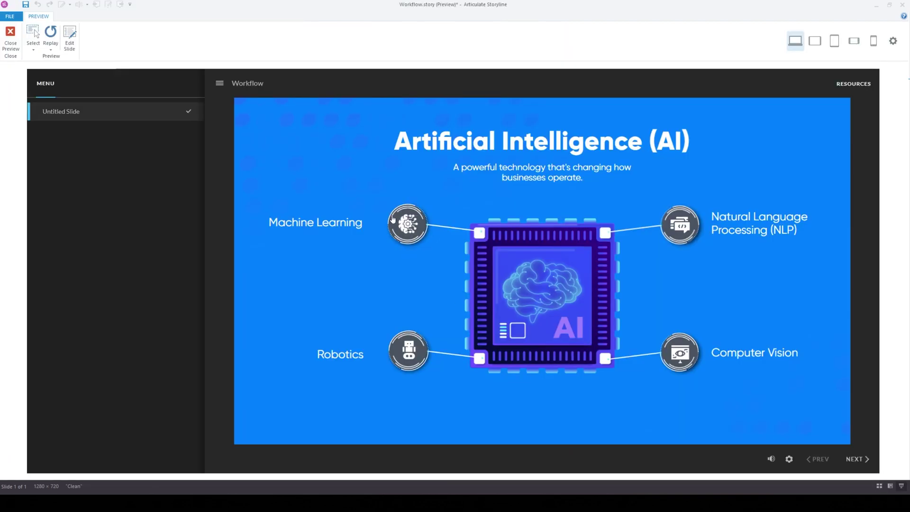
click(393, 219)
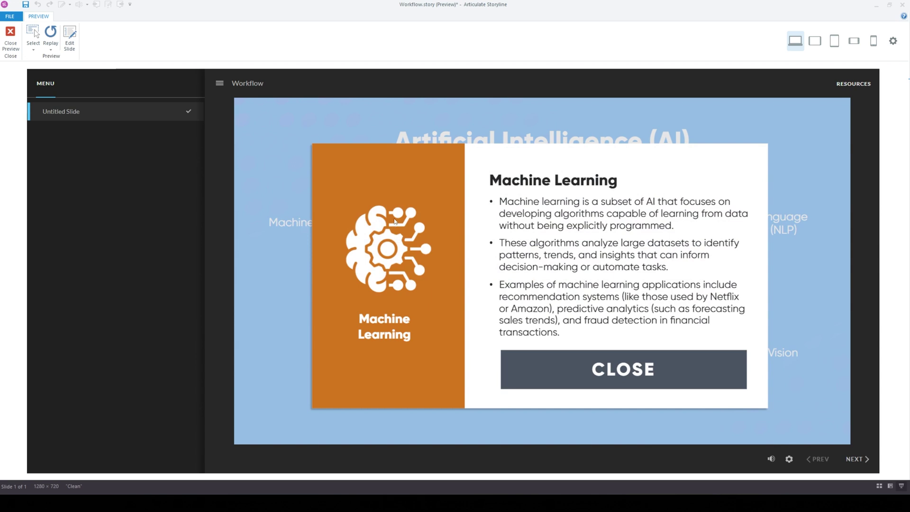
click(10, 39)
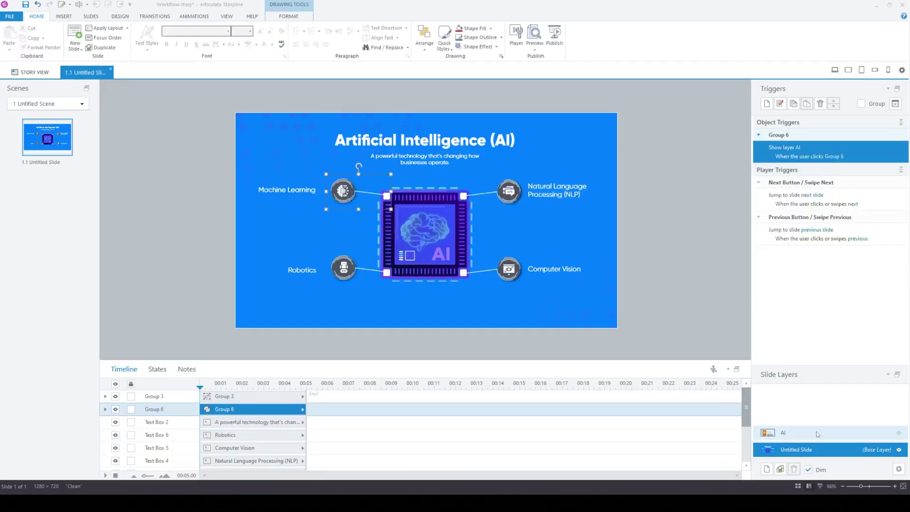
click(817, 433)
click(193, 17)
Adjust the animation options for the AI layer's objects.
click(259, 199)
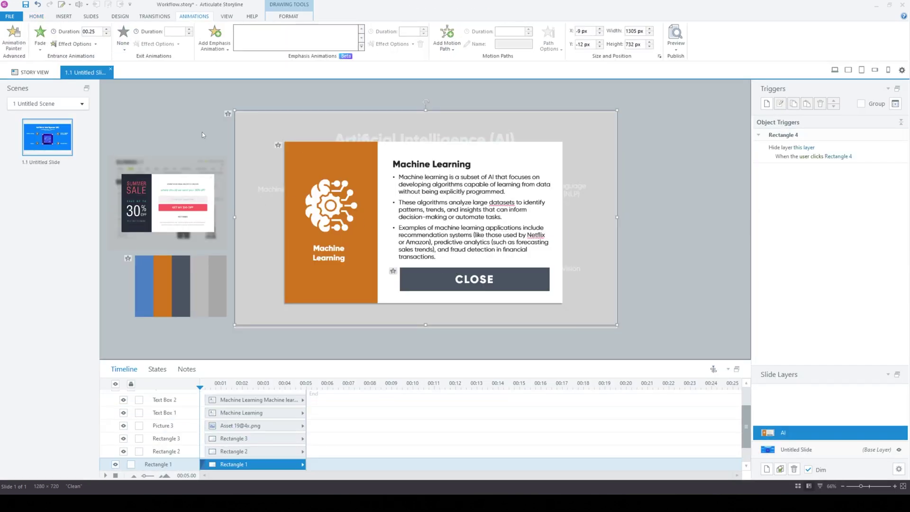
click(259, 342)
click(258, 422)
click(258, 410)
click(262, 397)
Preview the popup opening from the Machine Learning icon and closing via CLOSE, then return to the base layer.
key(F12)
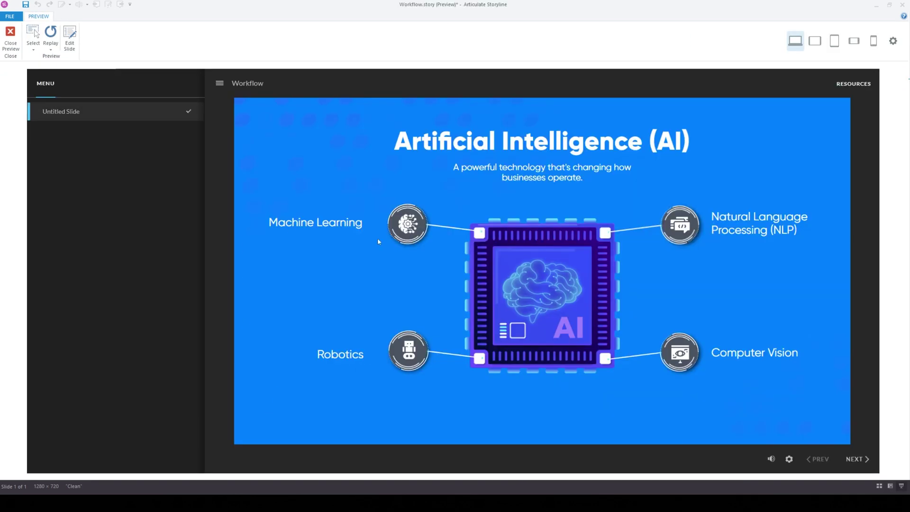
click(408, 225)
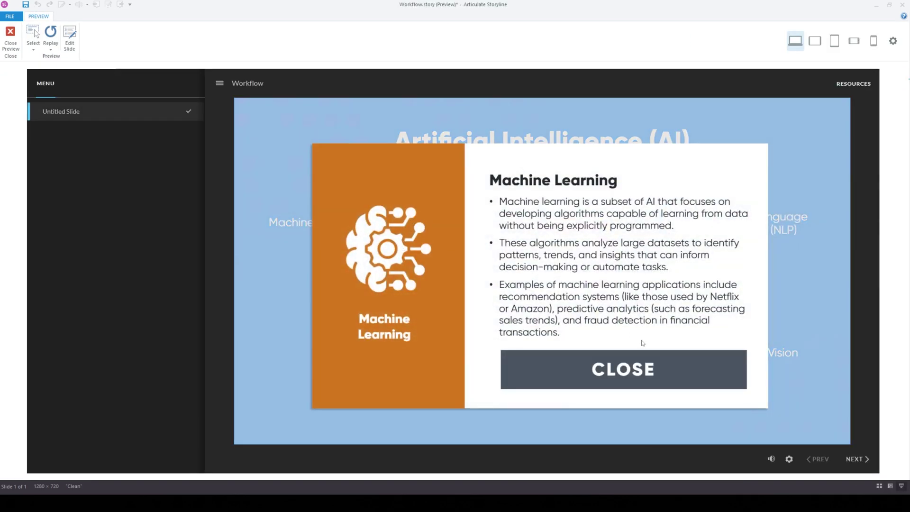
click(664, 371)
click(11, 38)
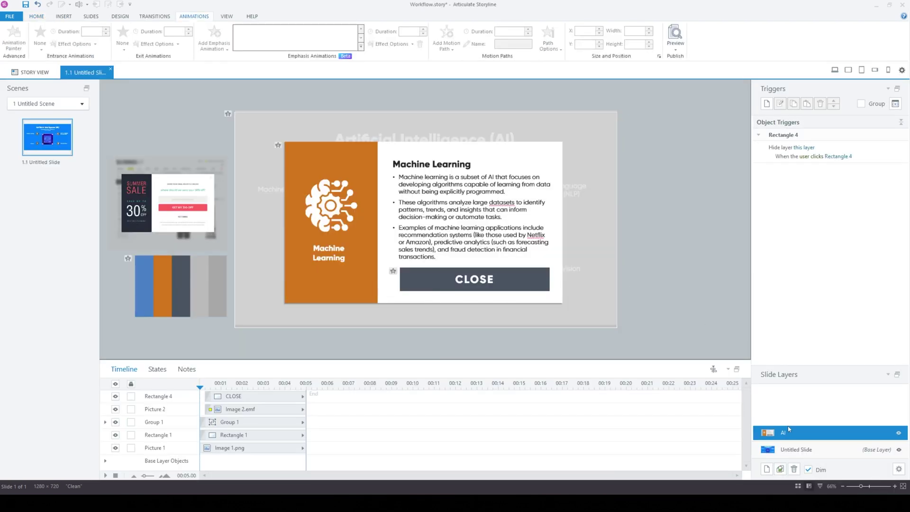
click(815, 449)
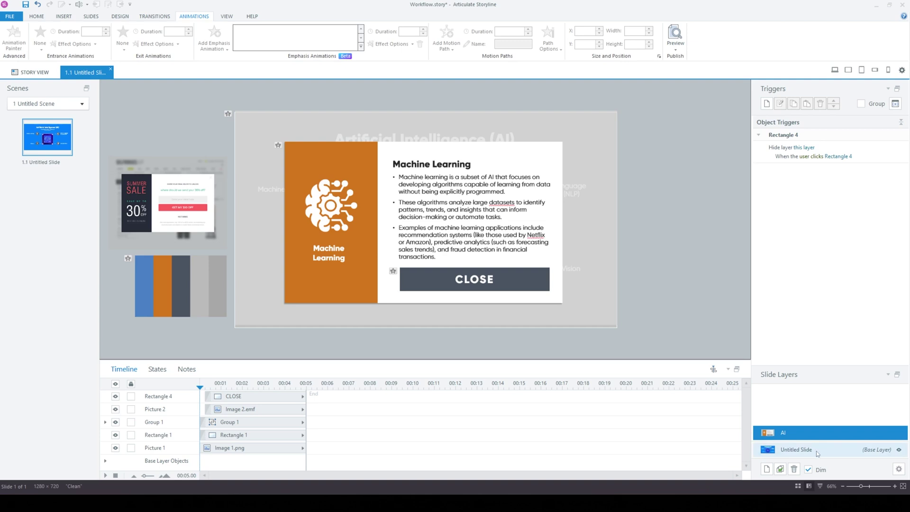
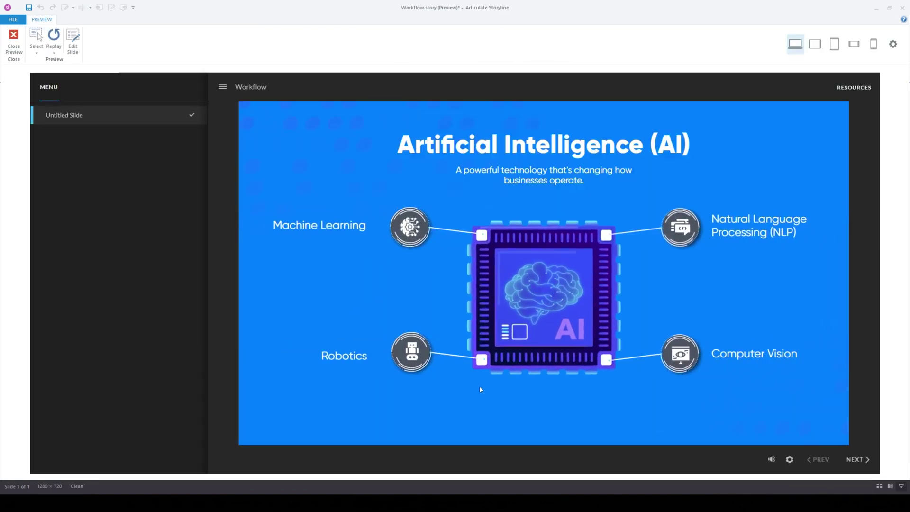
Open and close the Machine Learning, Robotics, NLP and Computer Vision popups in preview, then exit.
click(398, 228)
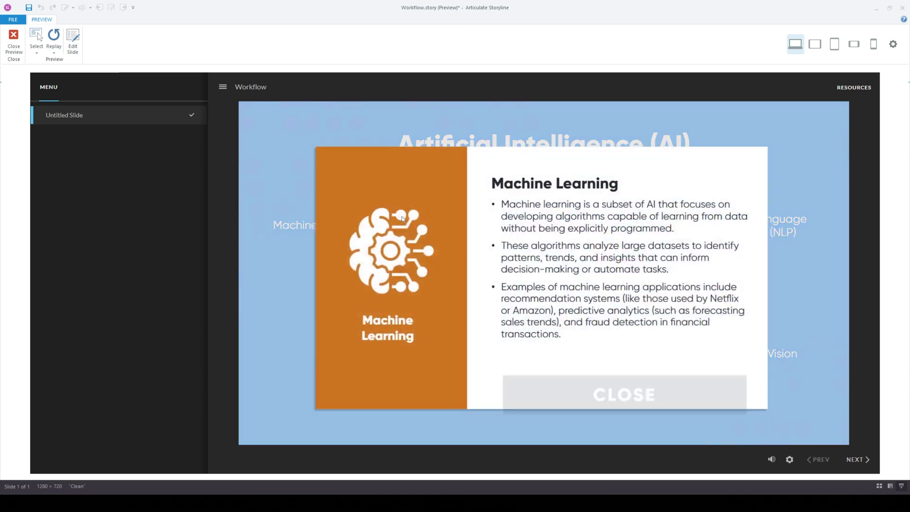
click(623, 382)
click(418, 359)
click(573, 374)
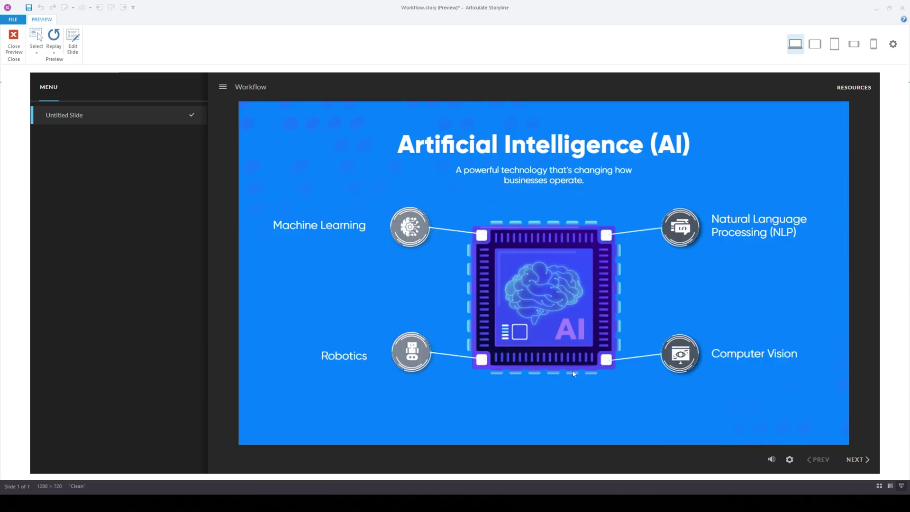
click(681, 228)
click(684, 373)
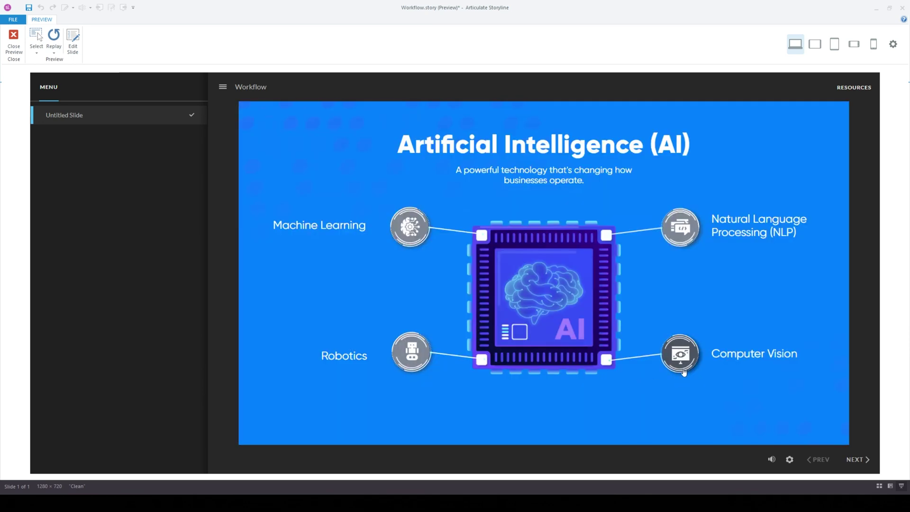
click(684, 366)
click(660, 380)
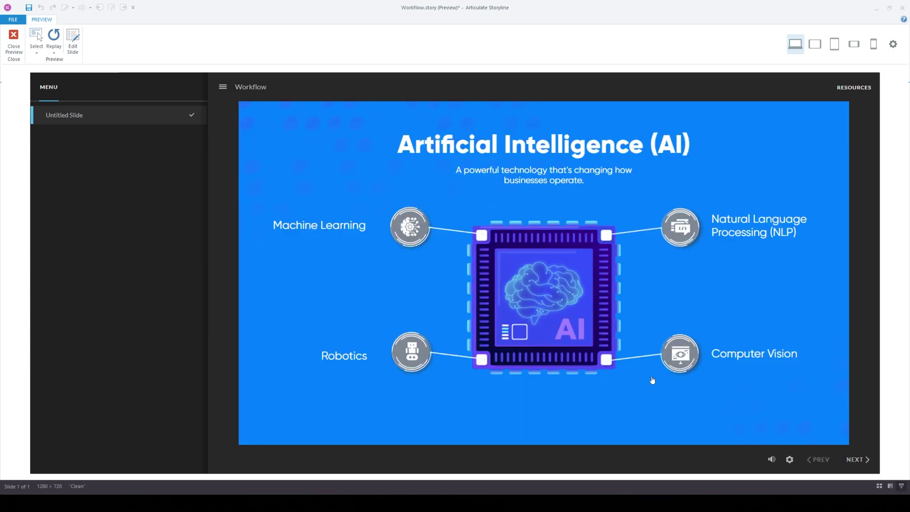
click(13, 42)
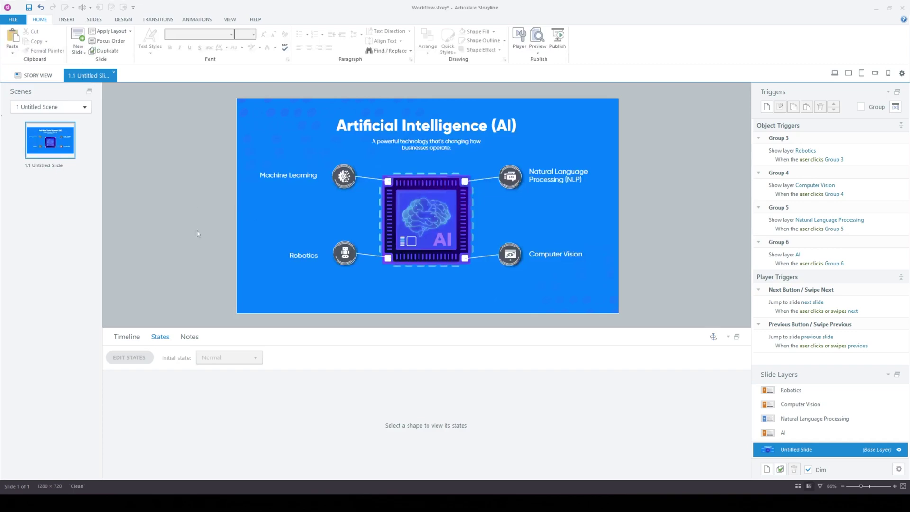
Save, then paste the Word script's first paragraph into the slide notes, adding 'Click each to learn more.'.
key(ctrl+s)
click(134, 337)
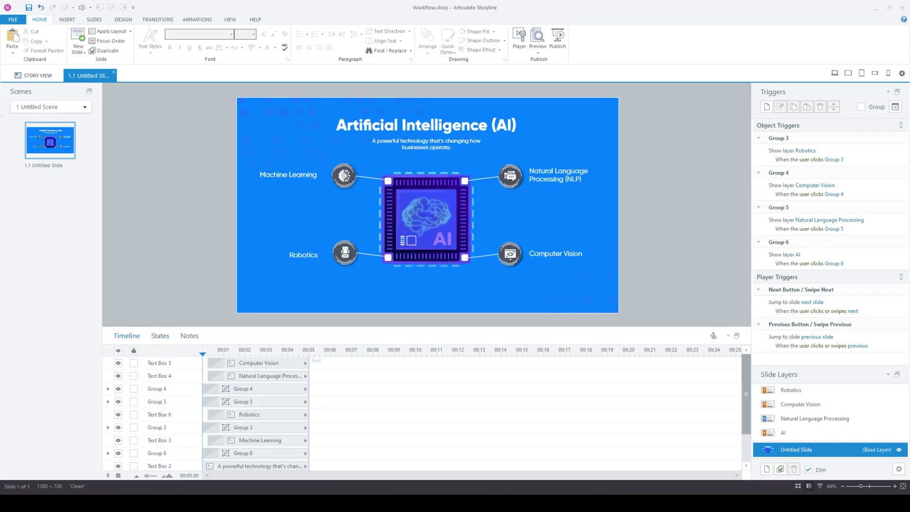
click(467, 502)
drag(411, 160, 342, 140)
key(ctrl+c)
key(ctrl+c)
key(alt+Tab)
click(189, 336)
key(ctrl+v)
click(598, 353)
text(Click each to learn more.)
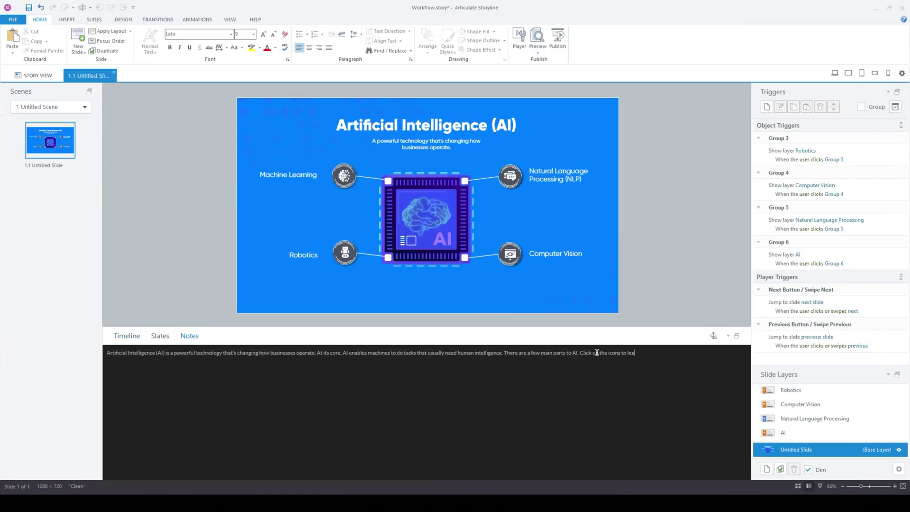
Copy the subtitle to the slide bottom, fly in title and subtitle, and delay the copy to about 3.5 s.
drag(441, 136, 441, 289)
click(133, 335)
click(198, 19)
click(43, 40)
click(76, 43)
click(44, 47)
click(114, 105)
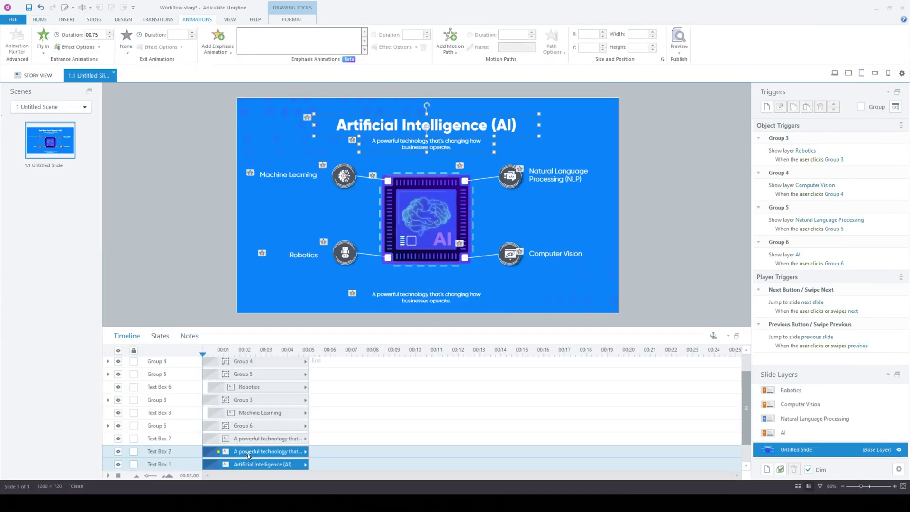
drag(247, 453, 317, 435)
click(190, 336)
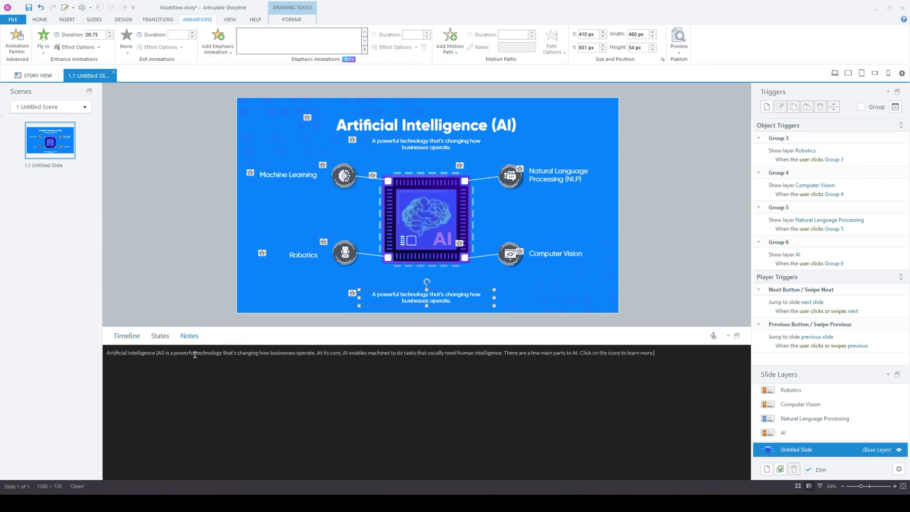
Start a Text-to-Speech narration and audition the Salli, Danielle and Joanna voices.
click(90, 8)
click(111, 61)
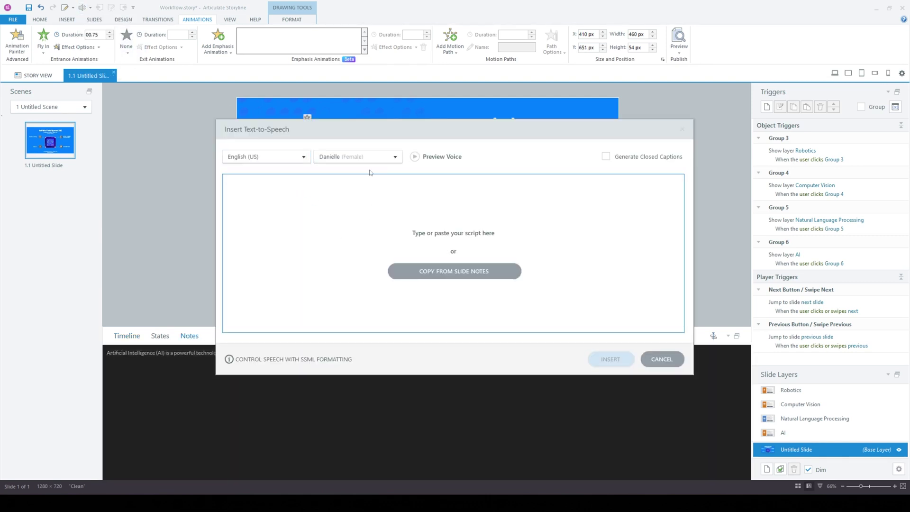
click(394, 157)
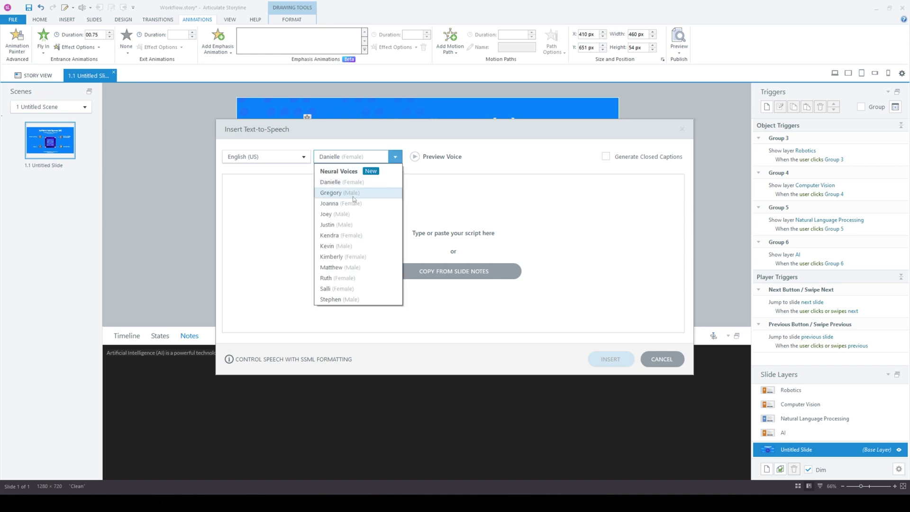
click(339, 173)
click(393, 158)
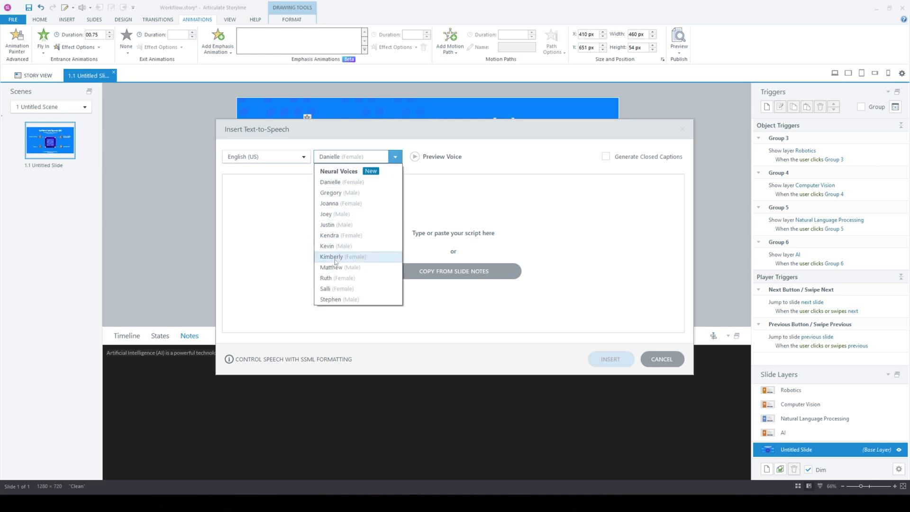
click(330, 289)
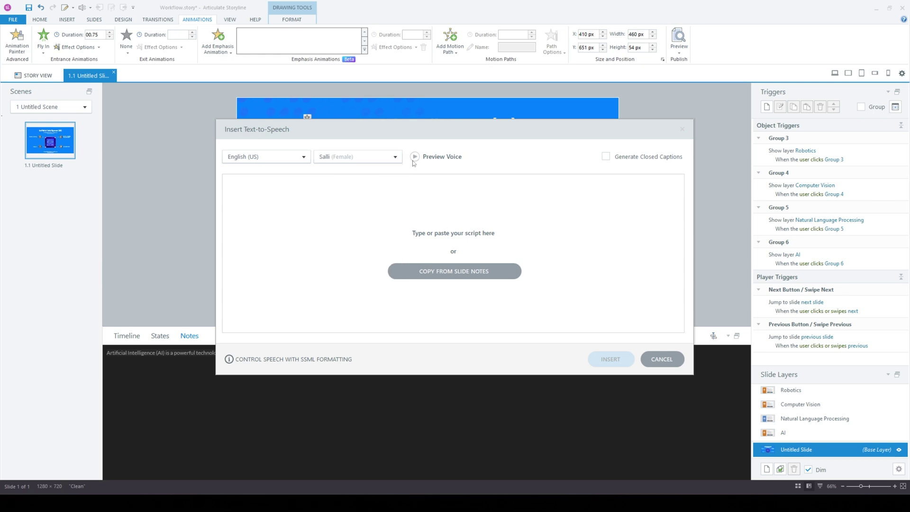
click(395, 157)
click(355, 172)
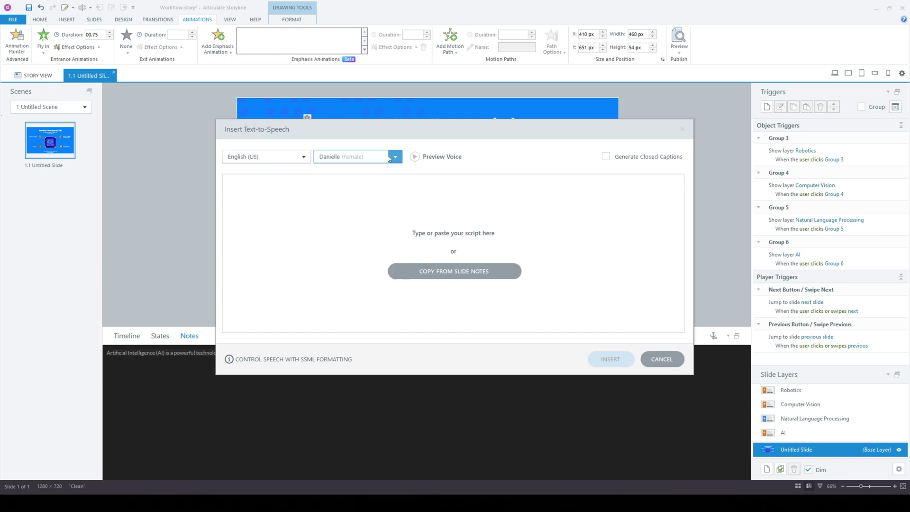
click(389, 157)
click(357, 180)
click(395, 156)
click(338, 202)
Try Kendra, settle on Danielle, fill the script from the slide notes and insert the narration.
key(alt+Down)
key(Down)
key(Down)
key(Return)
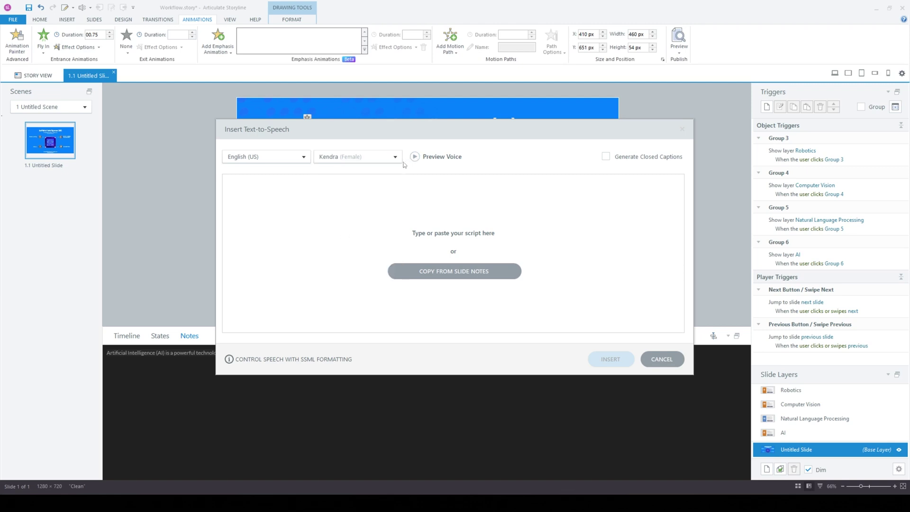
click(395, 158)
click(338, 183)
click(459, 274)
click(610, 359)
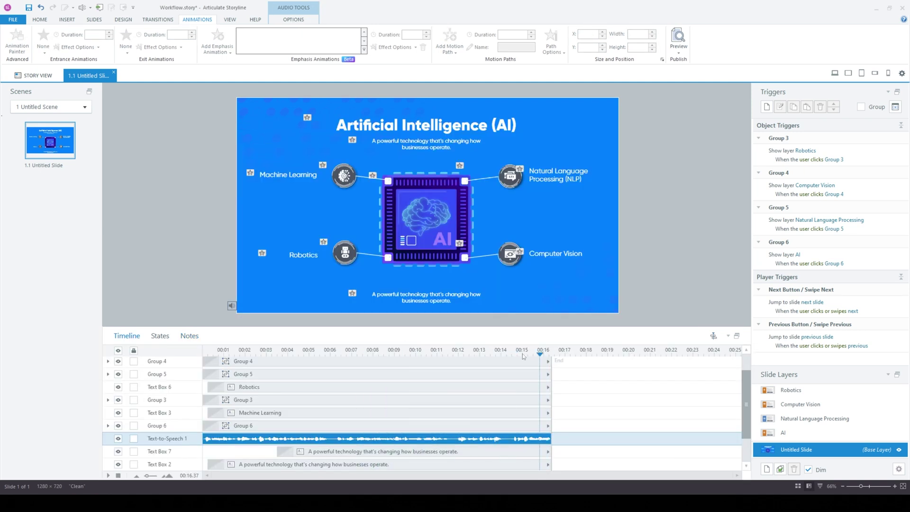
drag(290, 356, 528, 356)
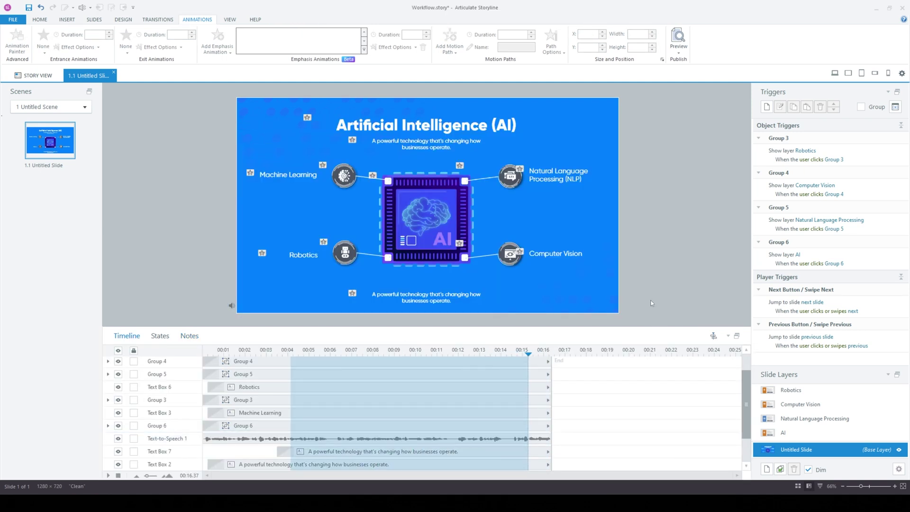
key(F12)
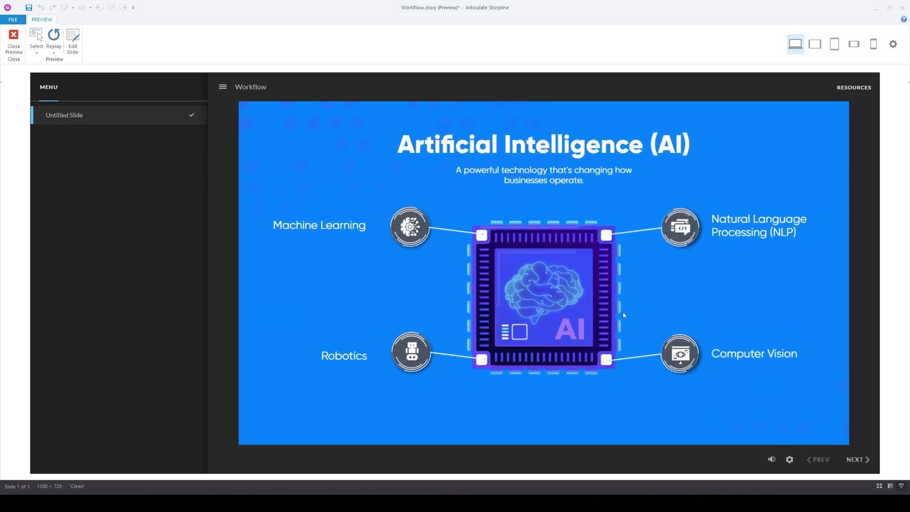
click(14, 45)
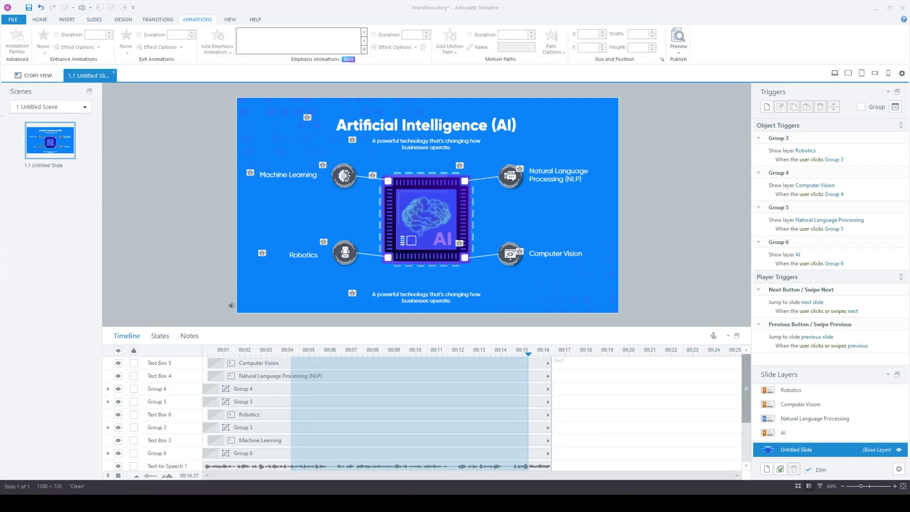
Look over the slide properties' revisit options and dismiss them without changes.
click(899, 469)
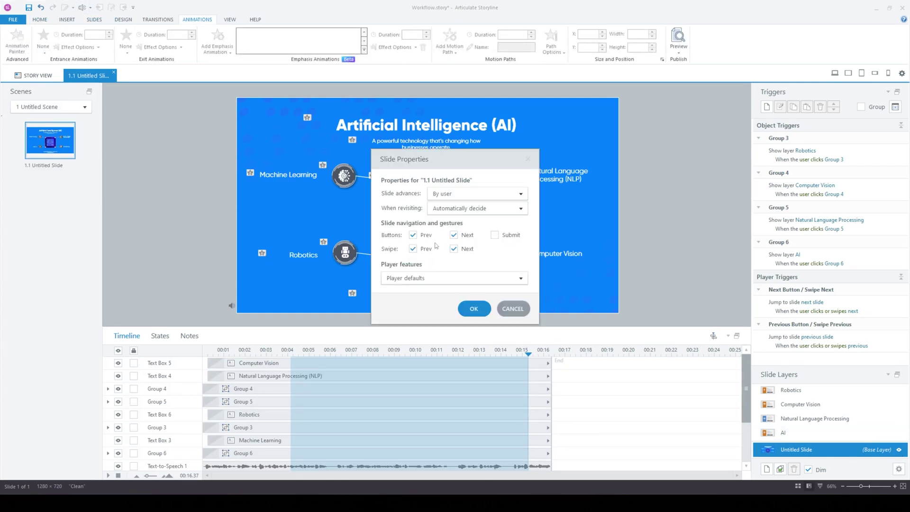
click(479, 209)
click(509, 164)
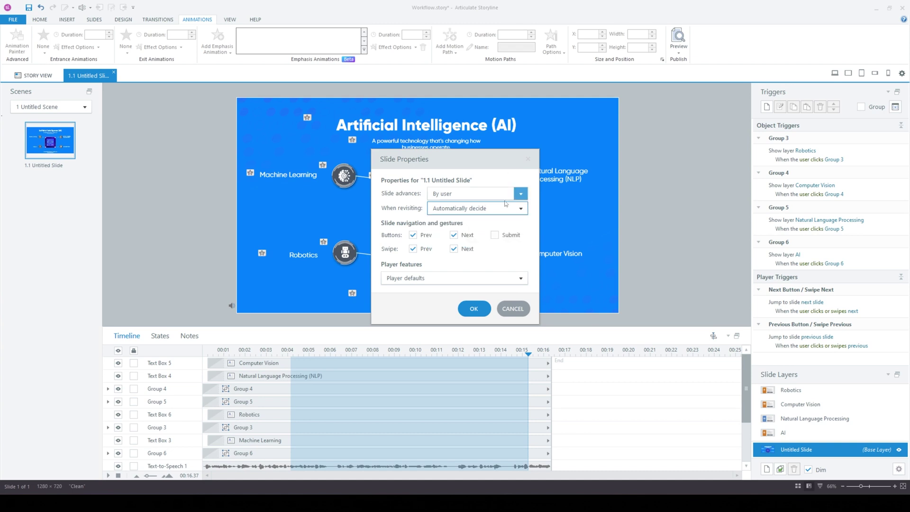
click(513, 310)
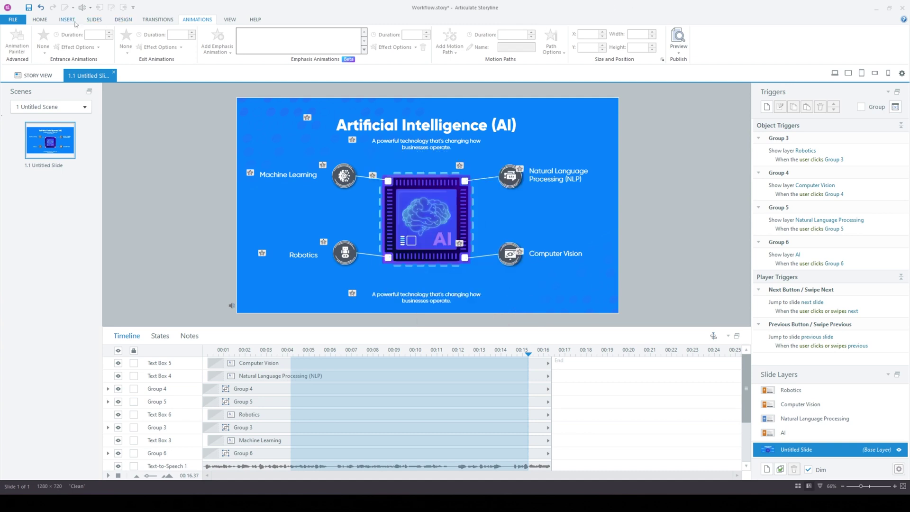
In the player settings, add playback speed, play/pause and seekbar controls.
click(40, 20)
click(519, 37)
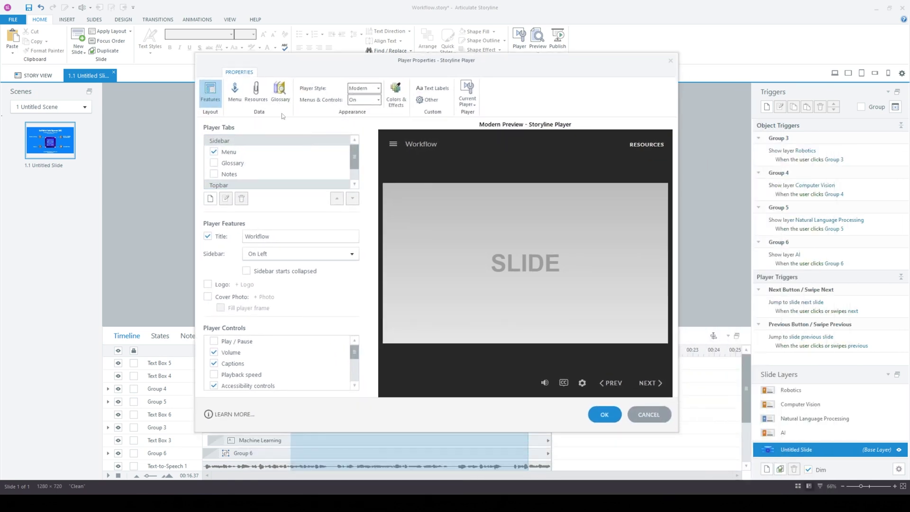
click(214, 375)
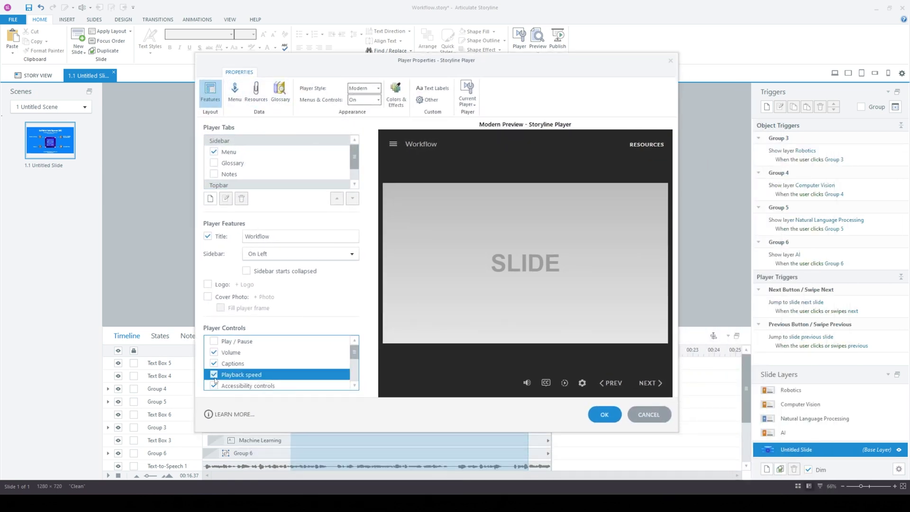
click(214, 341)
scroll(217, 359, down, 2)
click(215, 353)
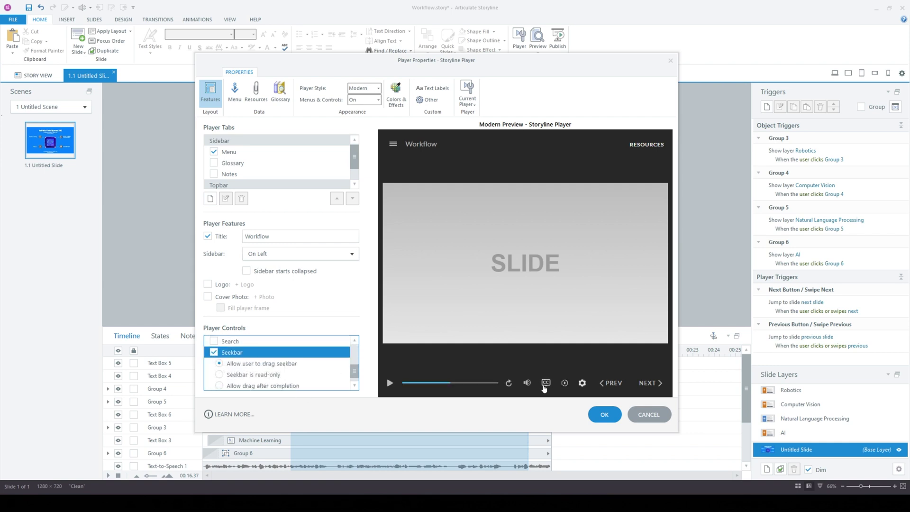
Add a full-screen control and the Resources tab, apply the player settings, and preview the slide.
click(582, 383)
click(247, 385)
scroll(247, 375, down, 1)
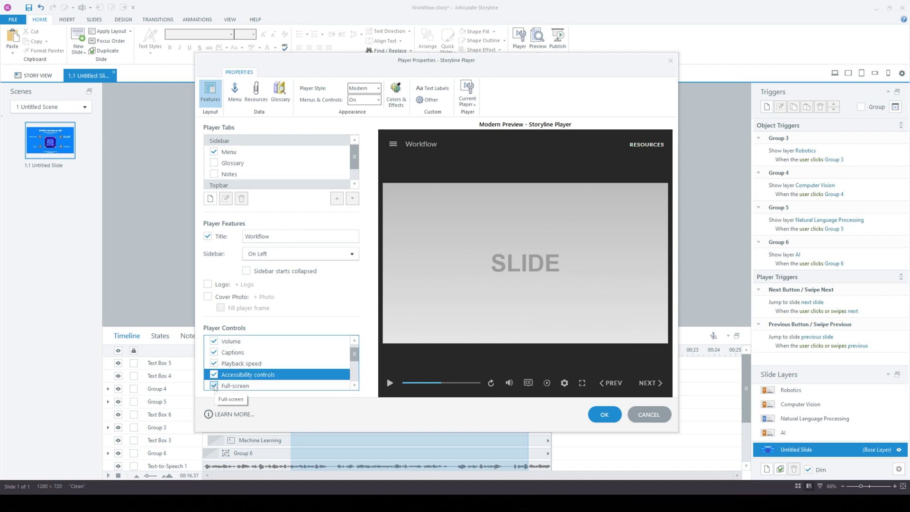
click(214, 386)
scroll(266, 171, down, 1)
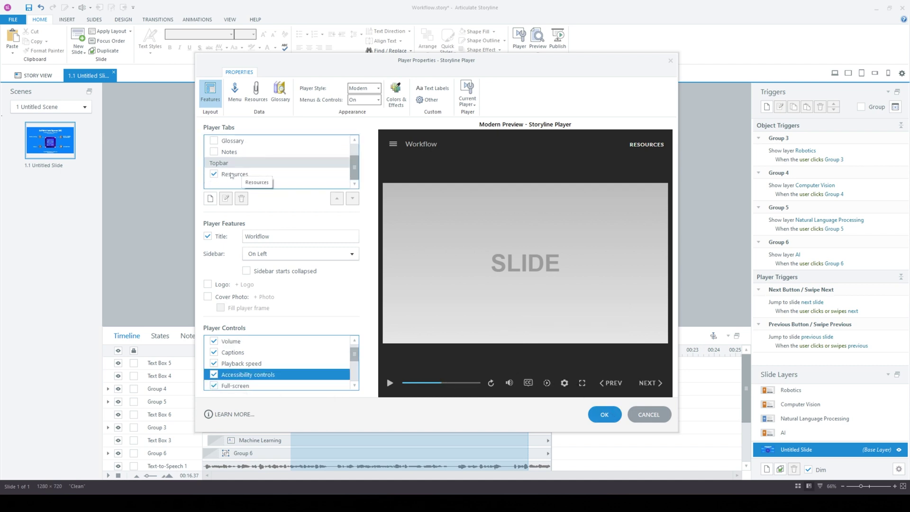
click(256, 175)
click(604, 414)
click(539, 38)
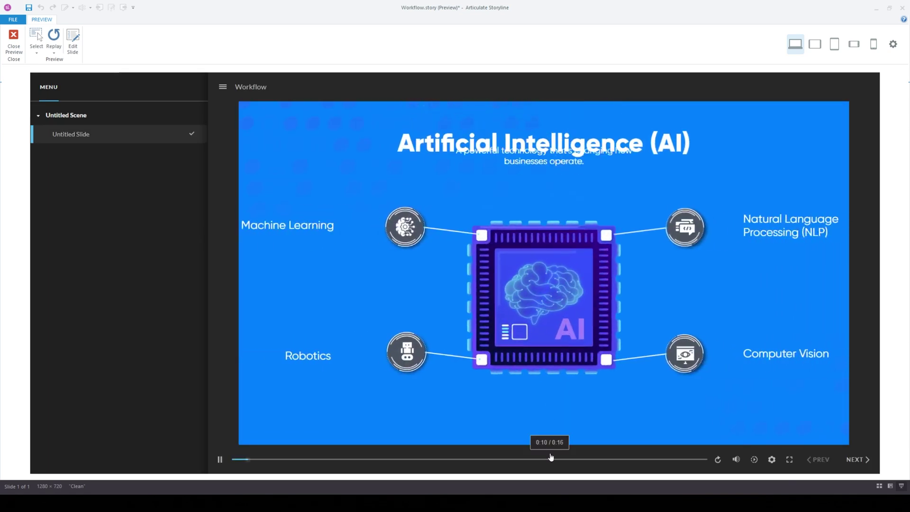
Move the title's timeline row above the subtitle's, then preview from about 0:10.
click(13, 39)
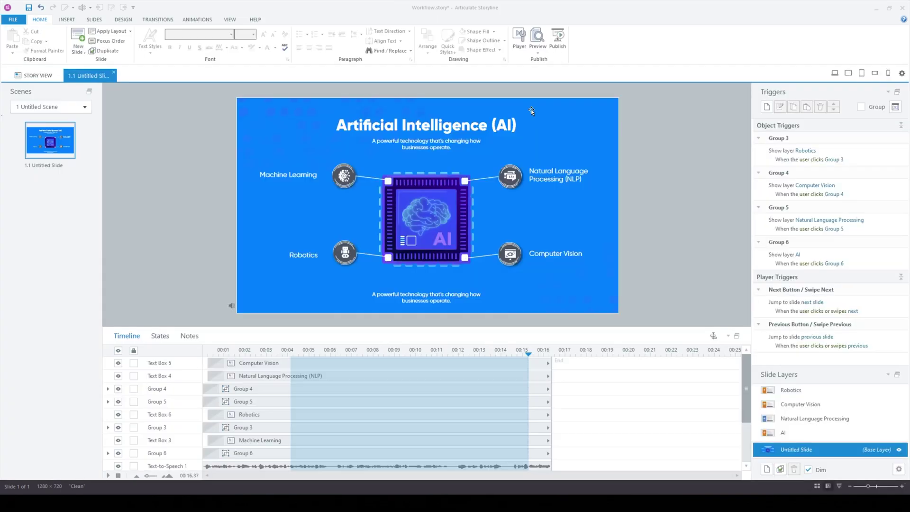
click(483, 127)
click(258, 455)
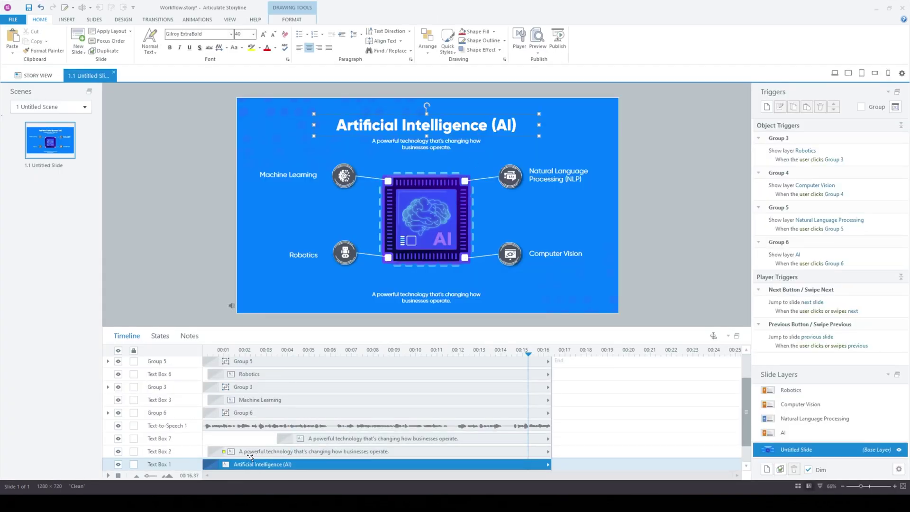
click(250, 457)
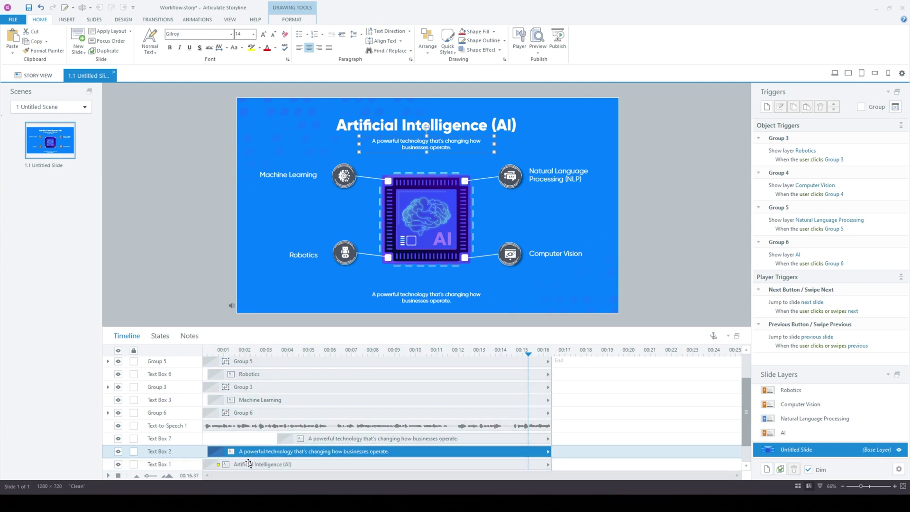
click(251, 465)
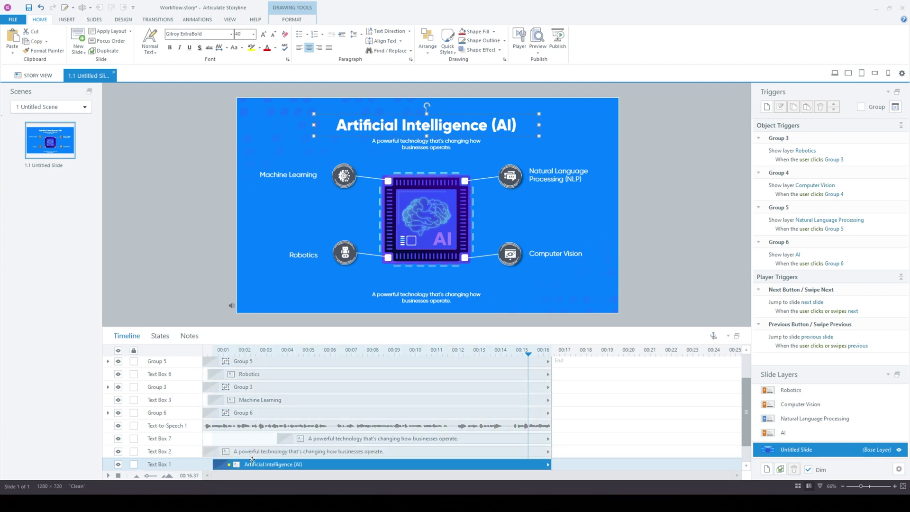
drag(252, 459, 255, 455)
key(F12)
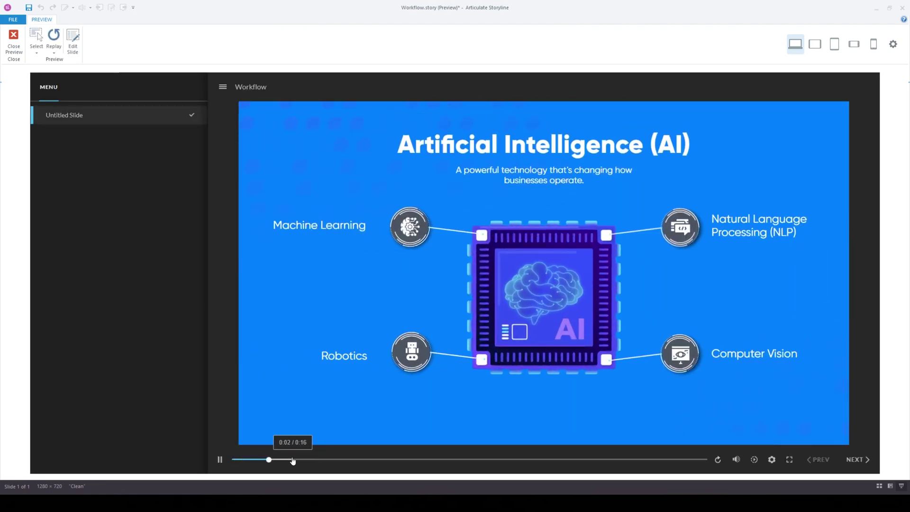
click(539, 459)
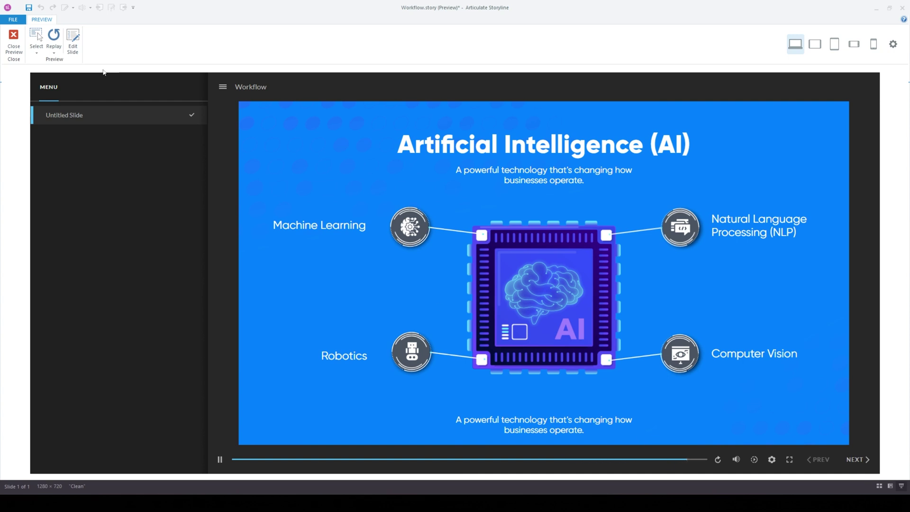
click(14, 42)
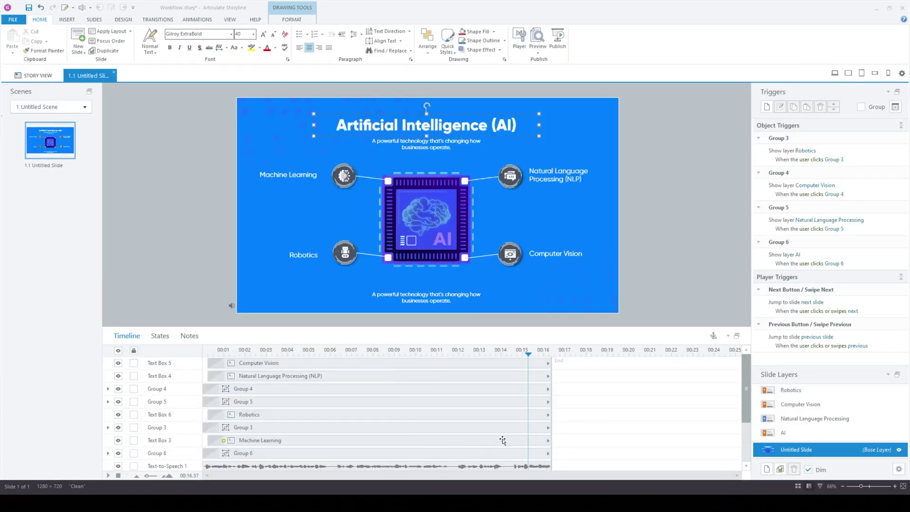
Replace the bottom caption text with 'Click on the icons to learn more.' and preview it.
click(512, 356)
click(432, 297)
key(ctrl+a)
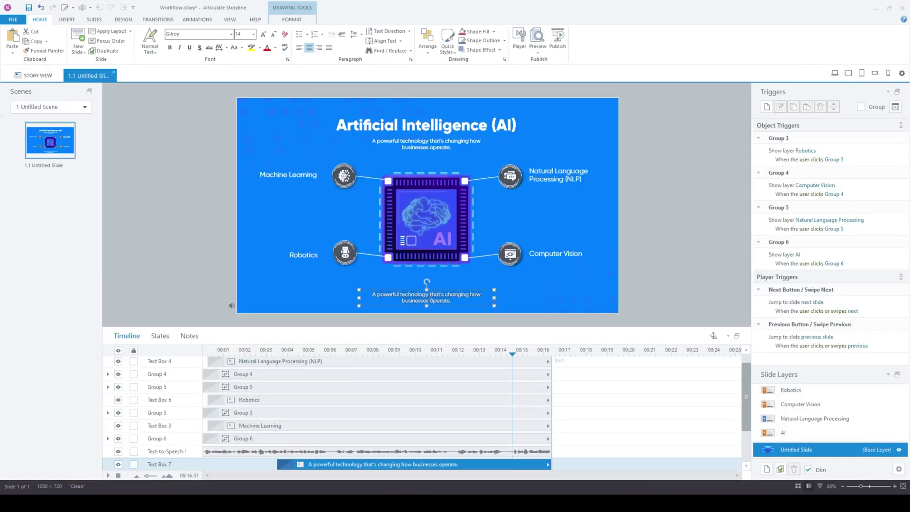
text(Click on the icons to)
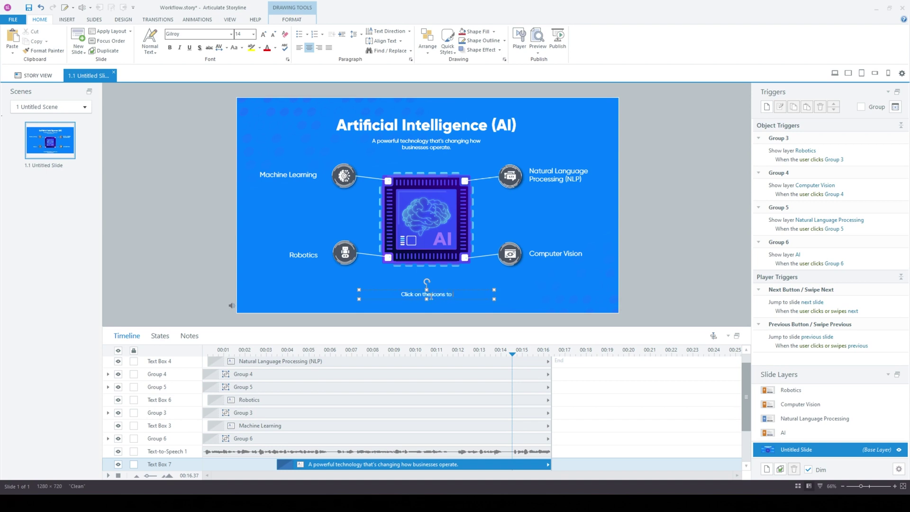
text( learn more.)
click(587, 275)
key(F12)
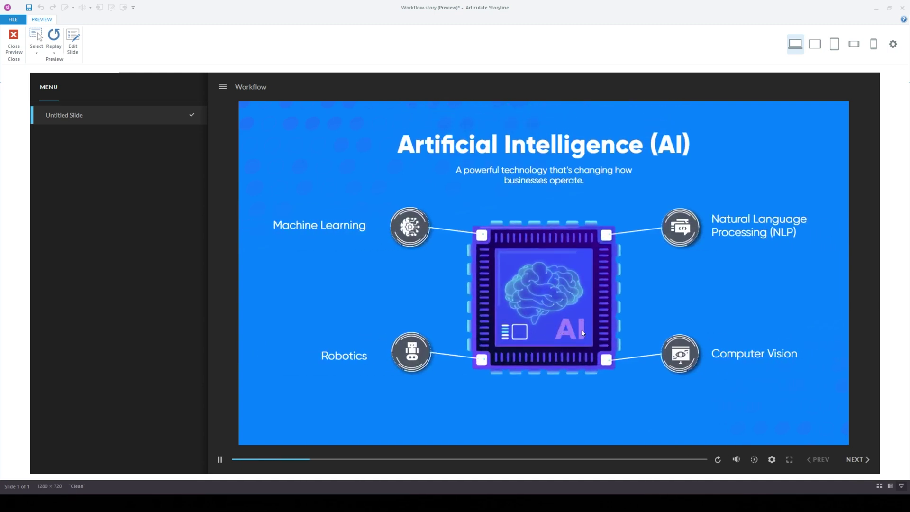
click(10, 44)
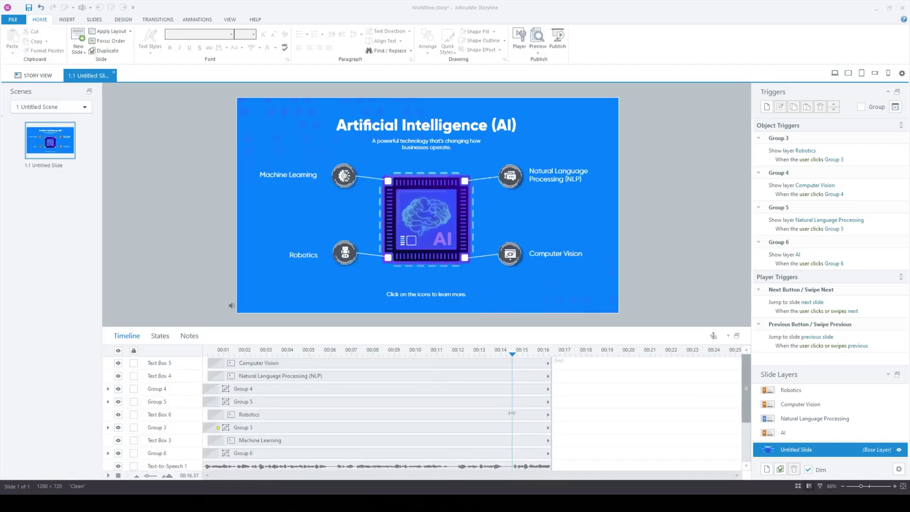
Make the caption's timeline bar start at about 14.5 seconds.
click(435, 295)
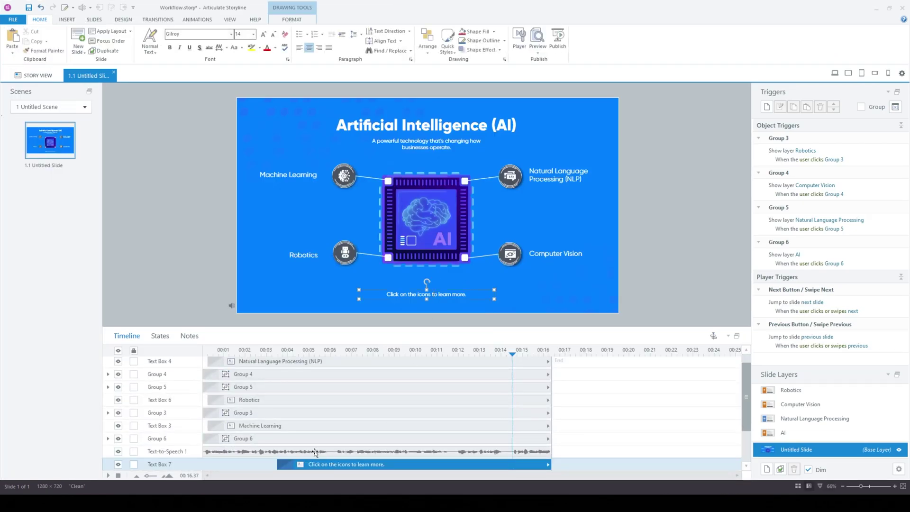
drag(315, 467, 546, 456)
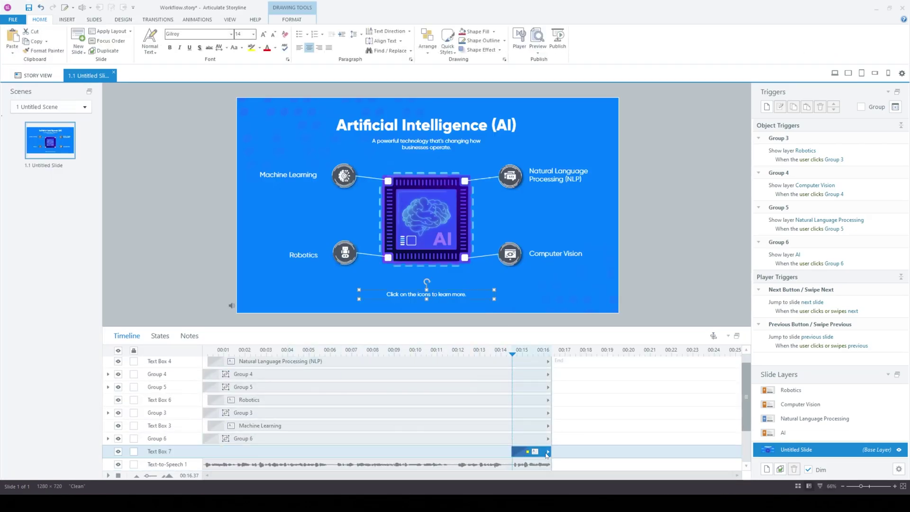
click(53, 167)
Name the slide 'Artificial Intelligence (AI)' from its title text, then preview near the end.
click(411, 132)
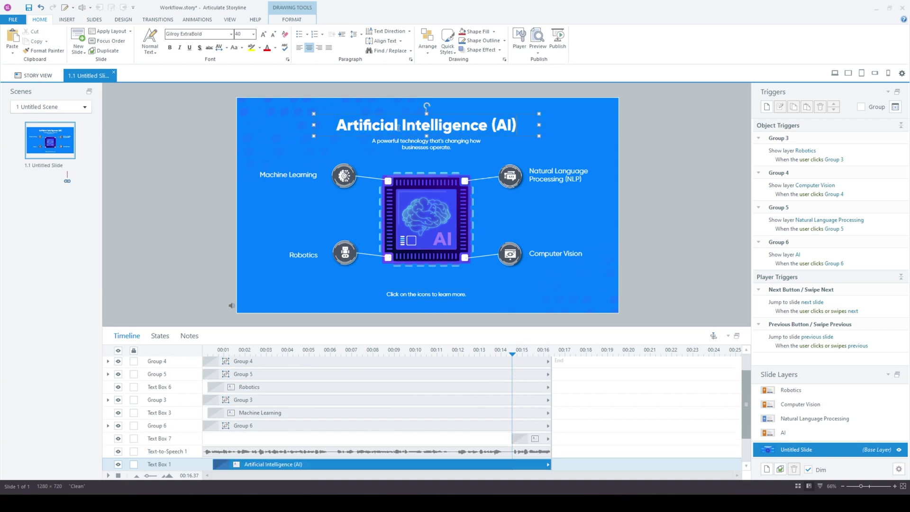
triple_click(382, 127)
key(ctrl+c)
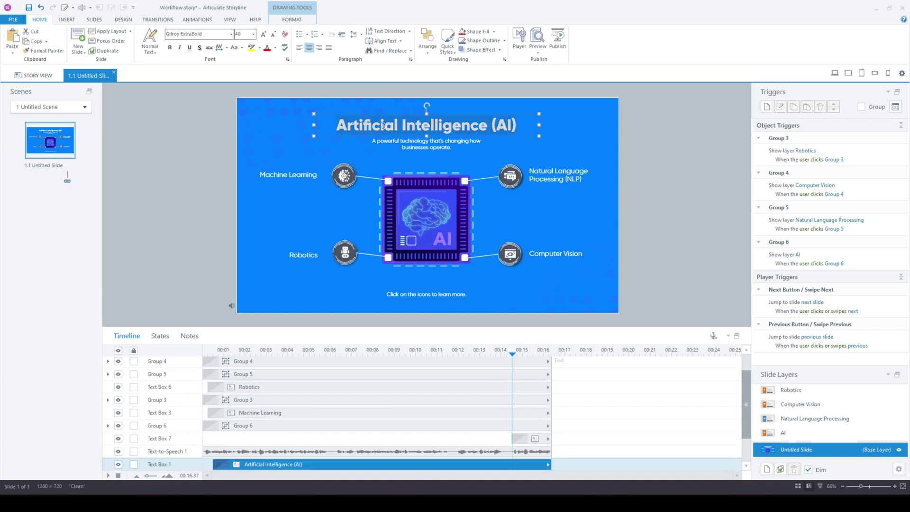
click(52, 167)
key(ctrl+v)
key(Return)
click(152, 144)
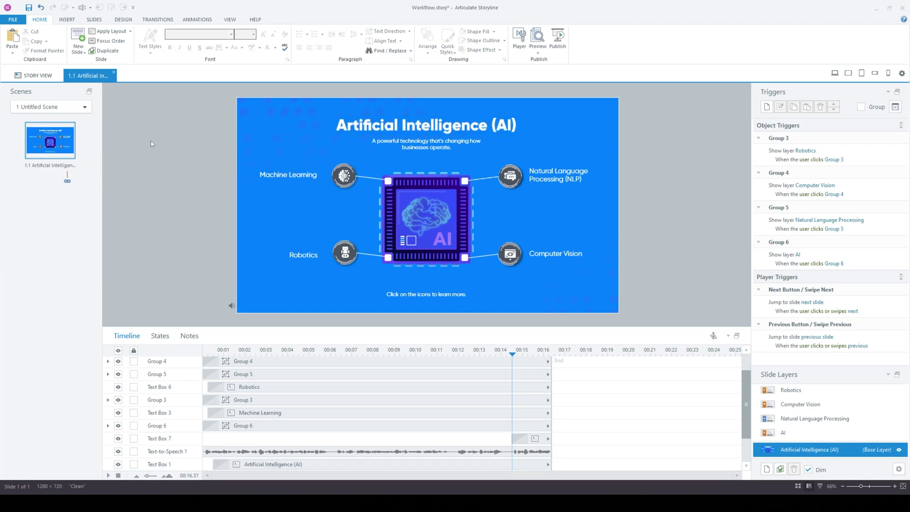
key(F12)
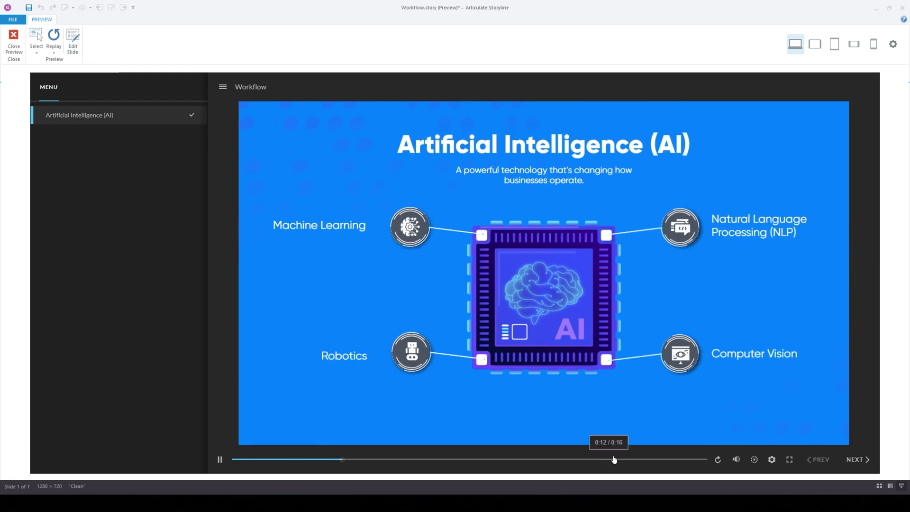
click(651, 461)
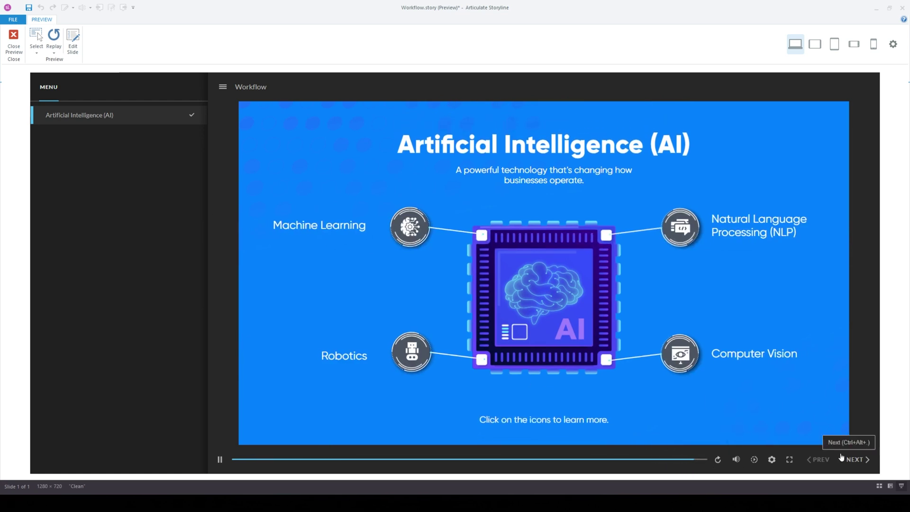
click(14, 44)
Give the caption a 0.50-second Pulse emphasis triggered when its timeline ends.
click(450, 296)
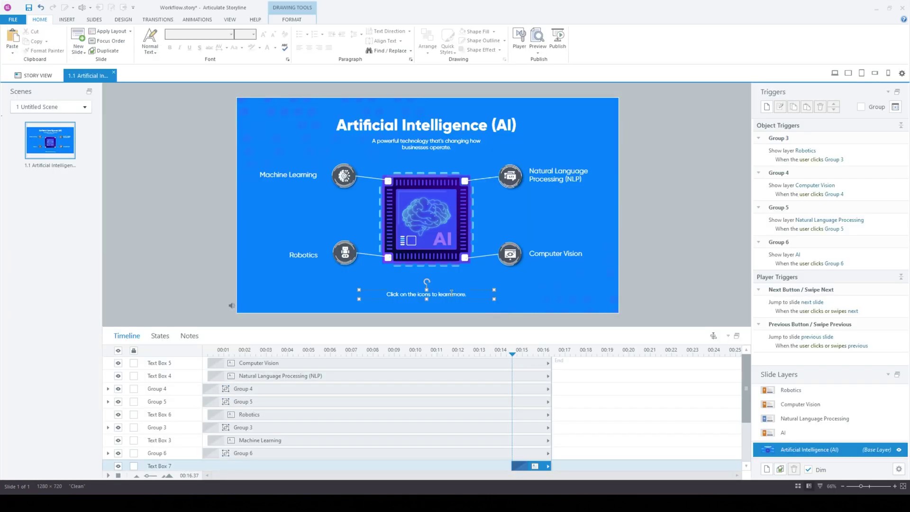
click(197, 19)
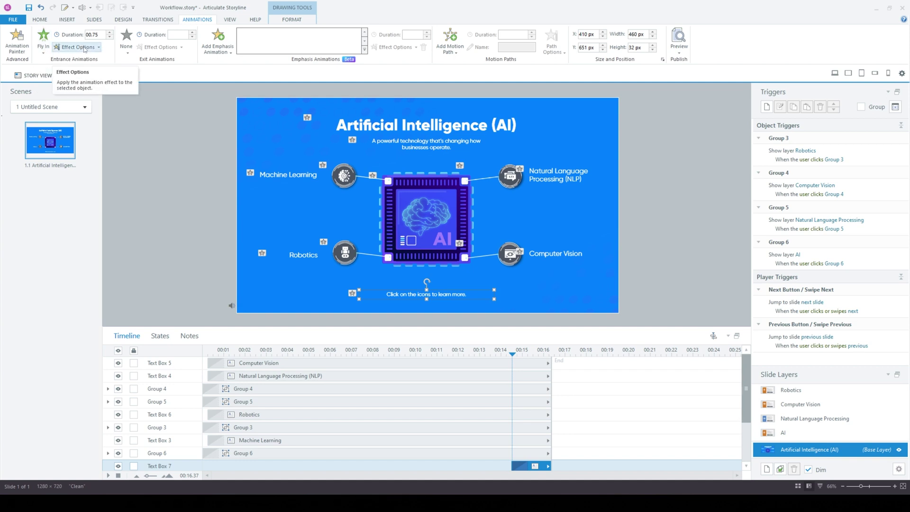
click(222, 48)
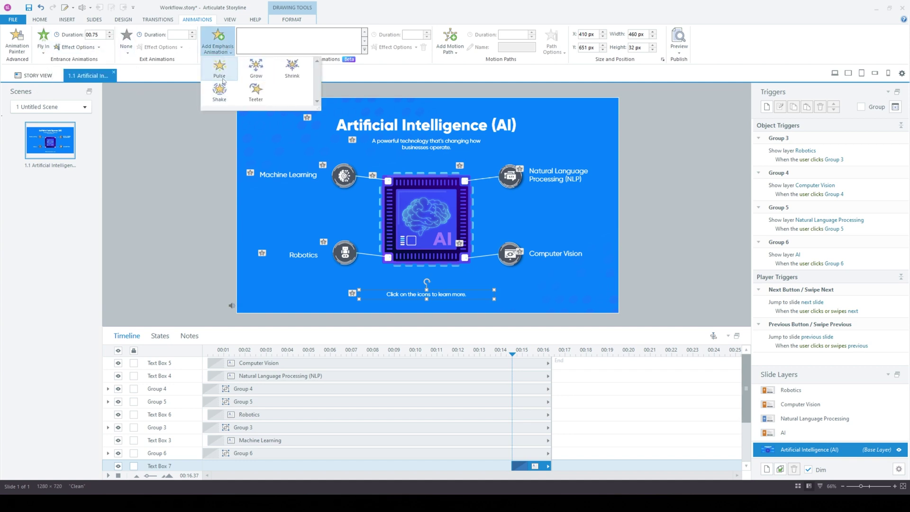
click(220, 69)
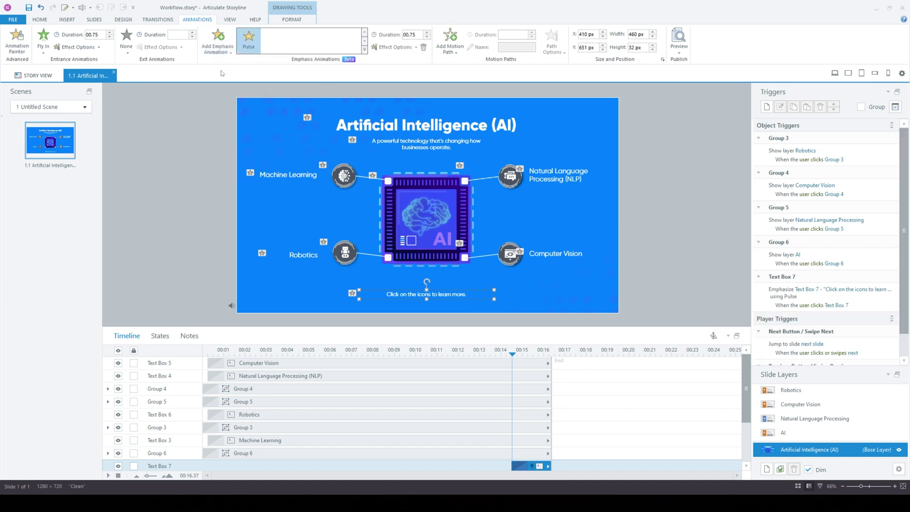
click(427, 38)
scroll(861, 268, down, 1)
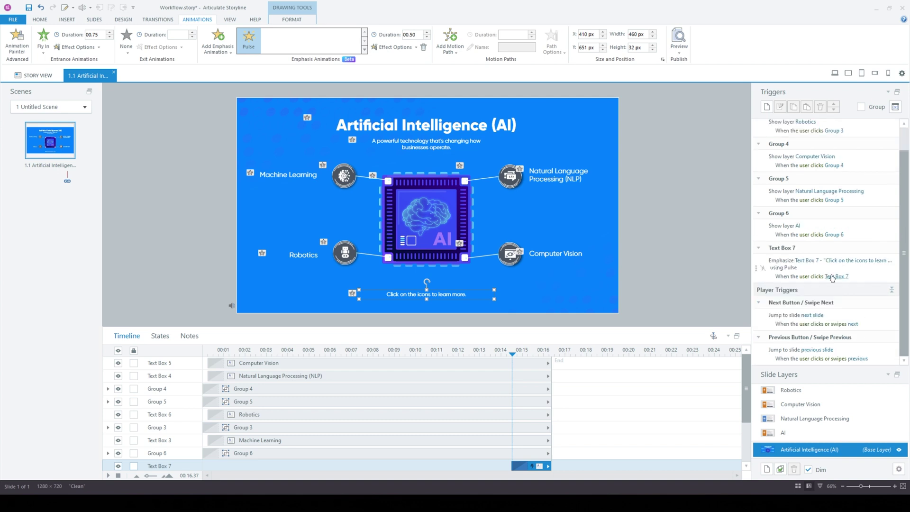
click(814, 278)
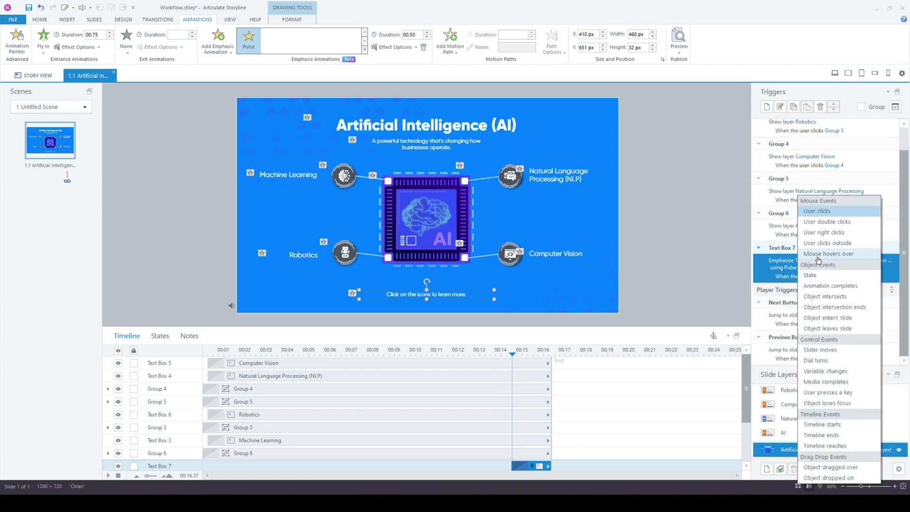
click(838, 436)
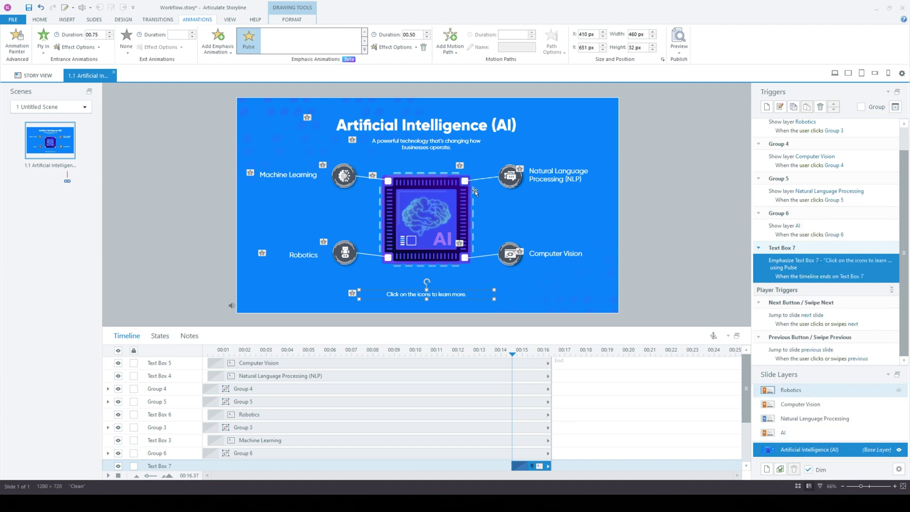
Add a Shake emphasis to Group 5, make its NLP popup trigger fire on hover, and preview.
click(508, 178)
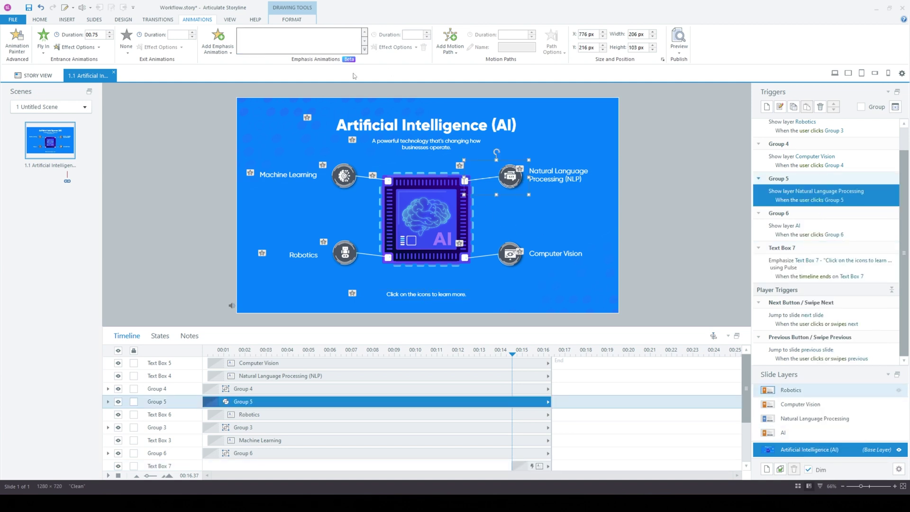
click(218, 48)
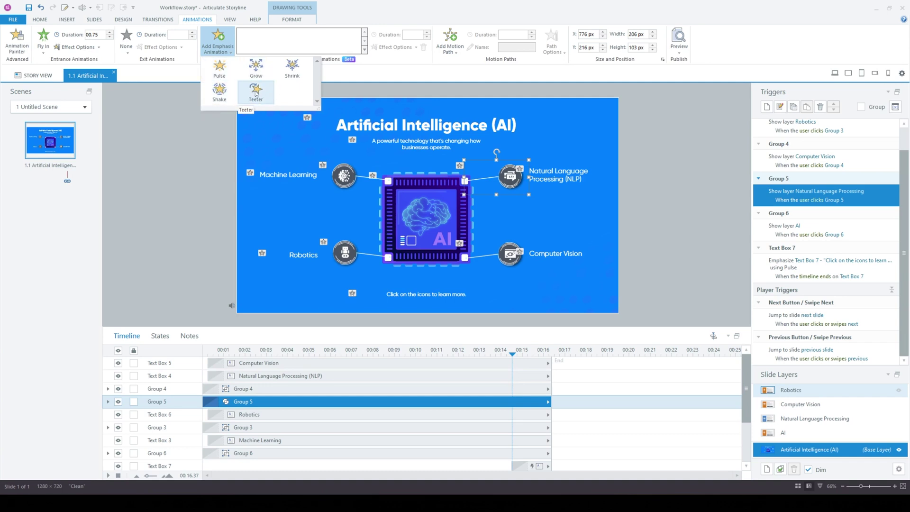
click(219, 92)
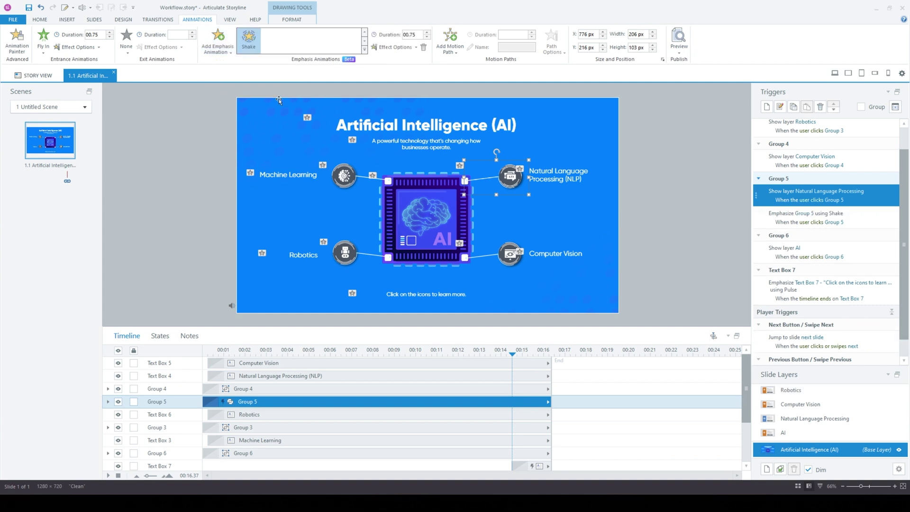
click(812, 200)
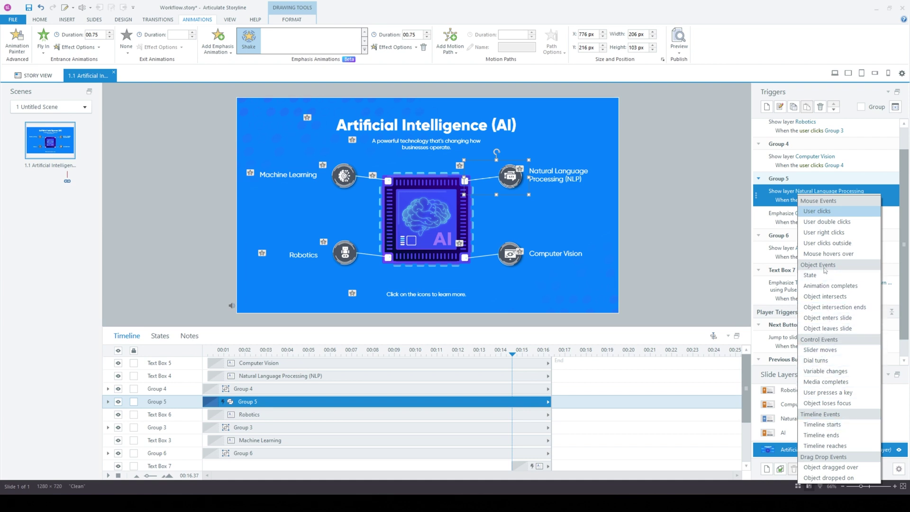
click(827, 254)
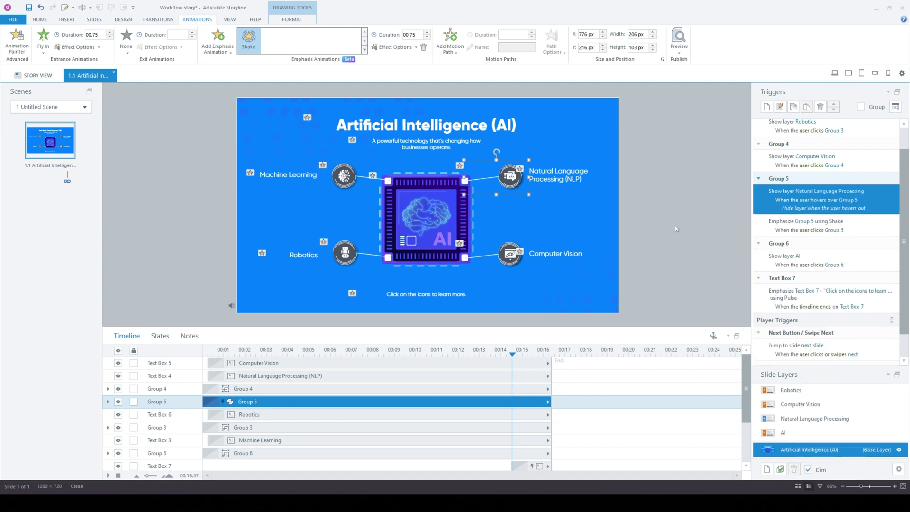
key(F12)
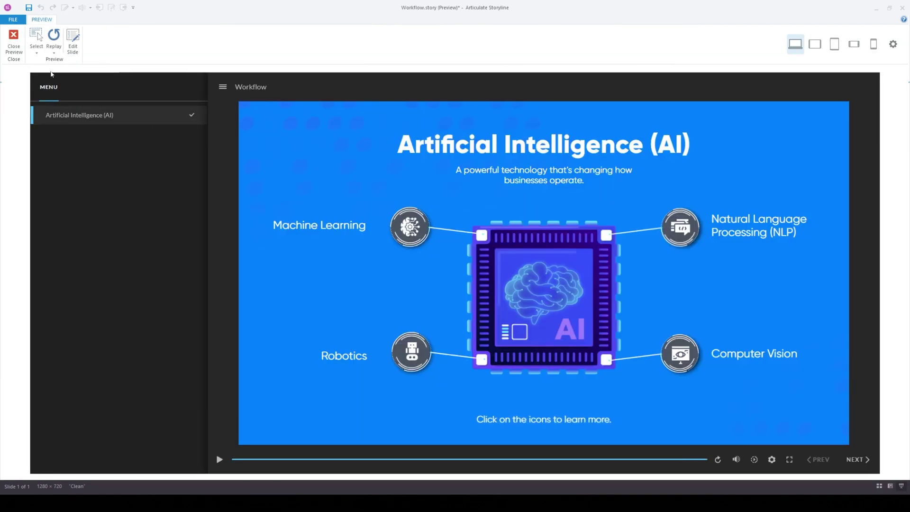
click(13, 38)
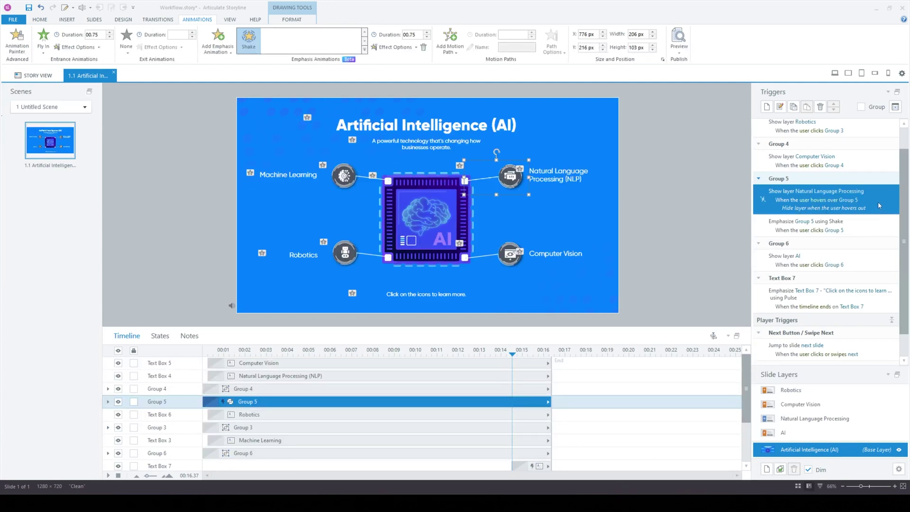
Set the NLP popup trigger back to click and Group 5's Shake trigger to hover, then preview.
click(820, 192)
click(785, 204)
click(815, 201)
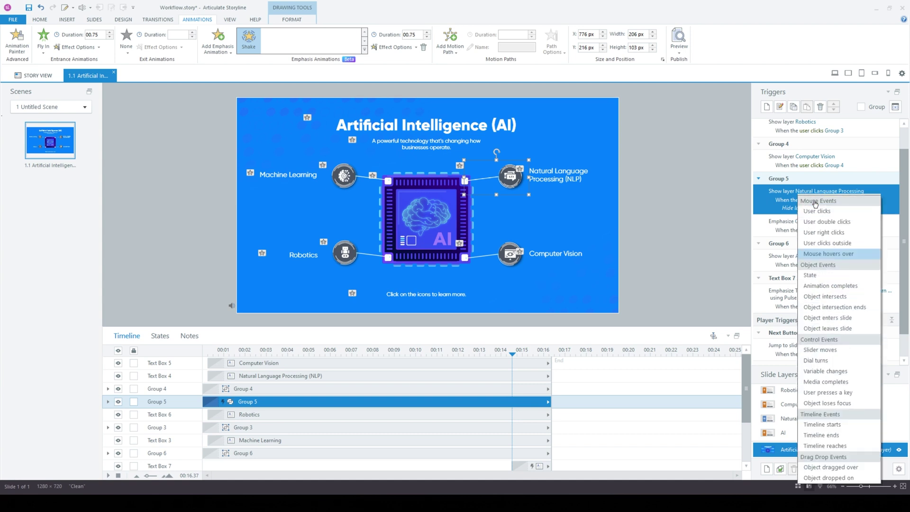
click(815, 210)
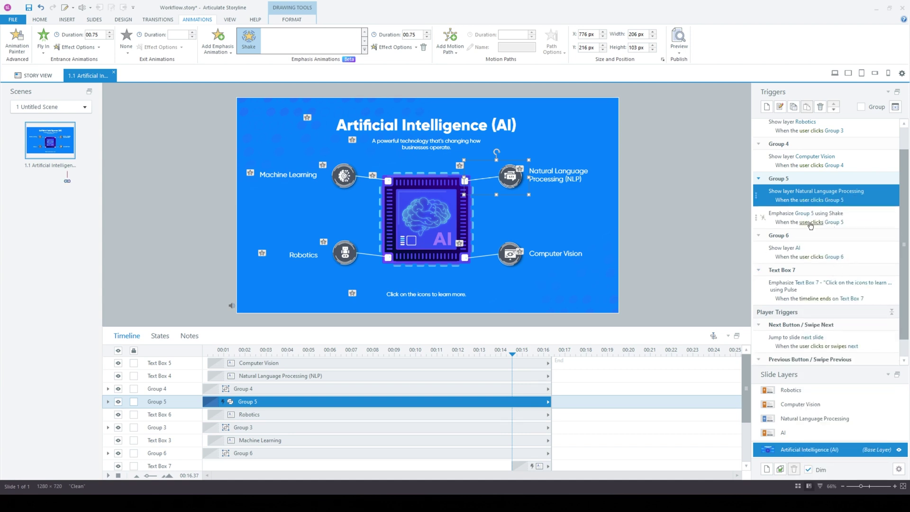
click(811, 223)
click(827, 254)
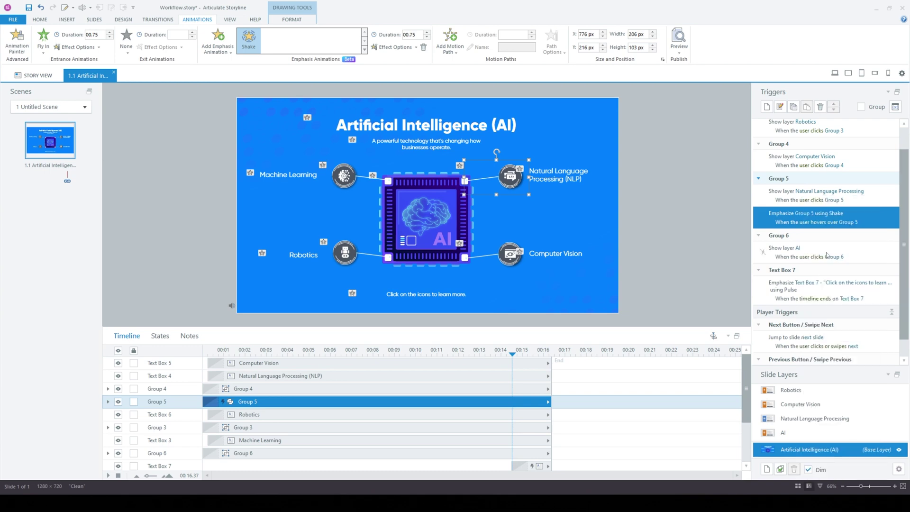
key(F12)
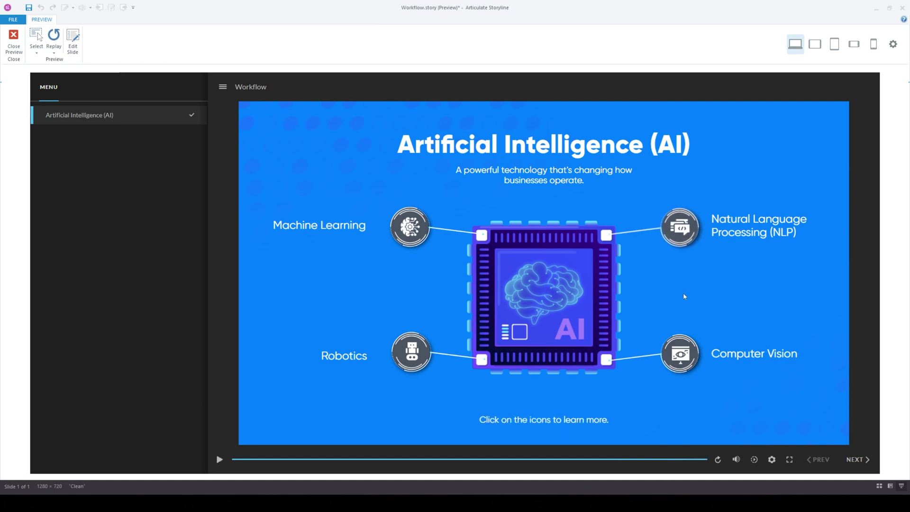
click(14, 50)
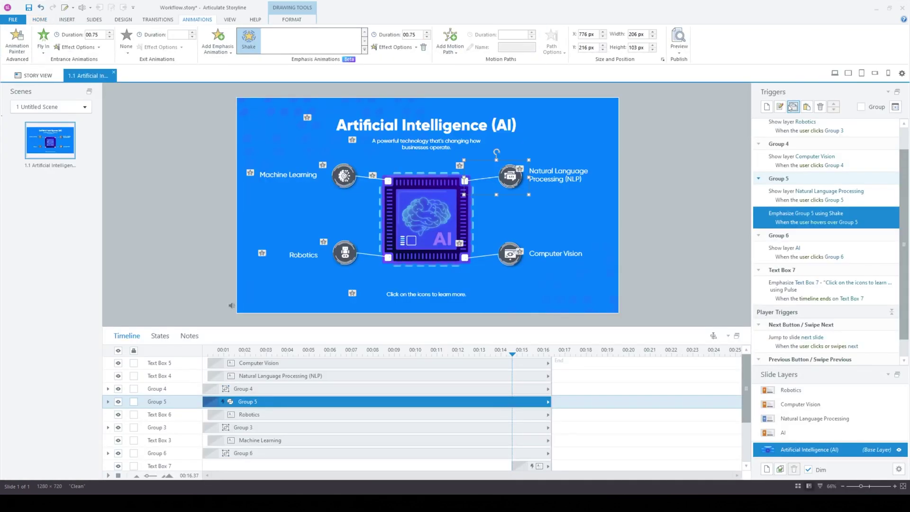
Paste the copied shake-on-hover trigger onto Group 4 (Computer Vision), Group 6 and Group 3 (Robotics), then deselect.
click(498, 257)
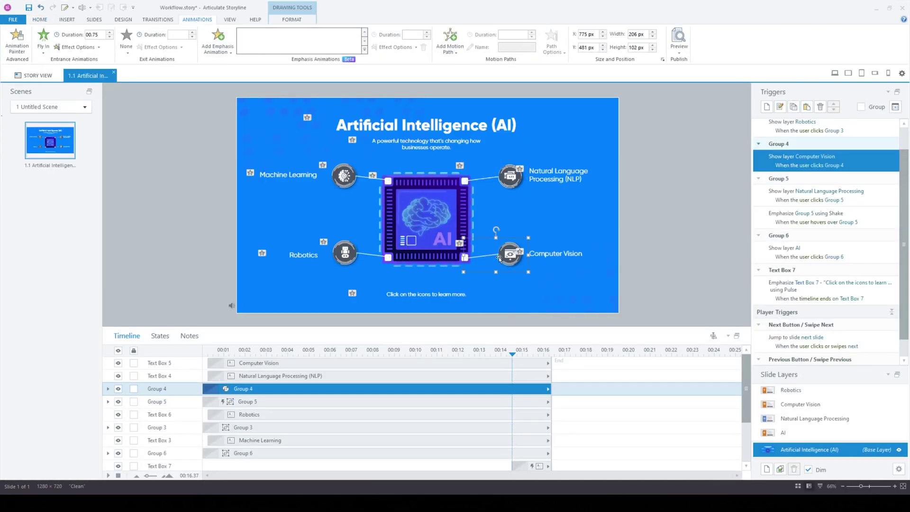
click(807, 107)
click(334, 183)
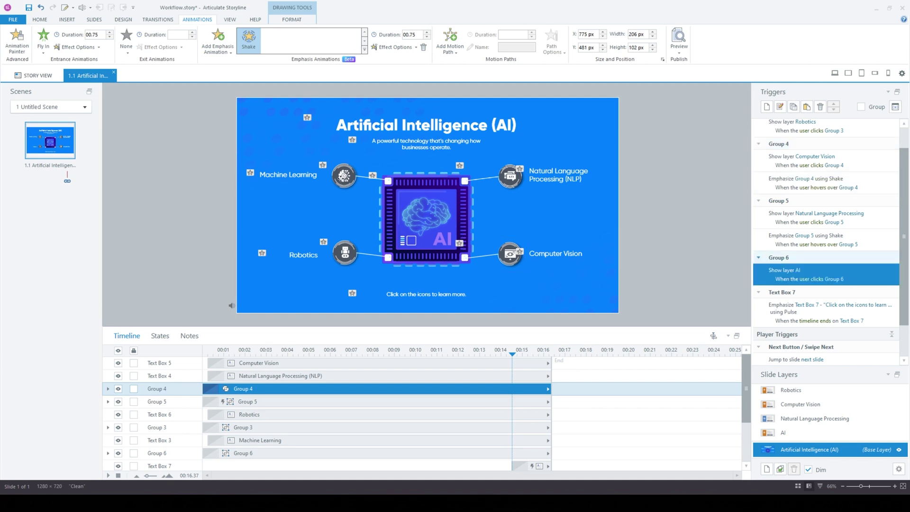
click(807, 106)
click(345, 254)
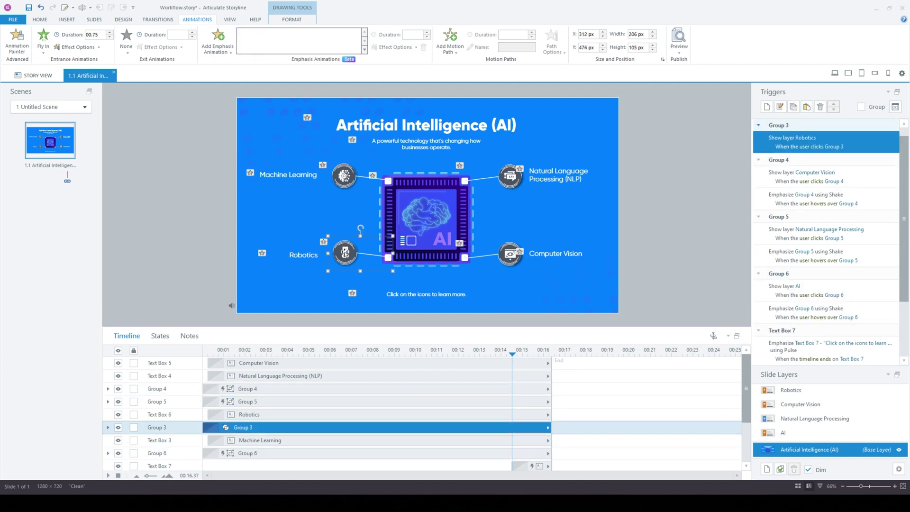
click(807, 107)
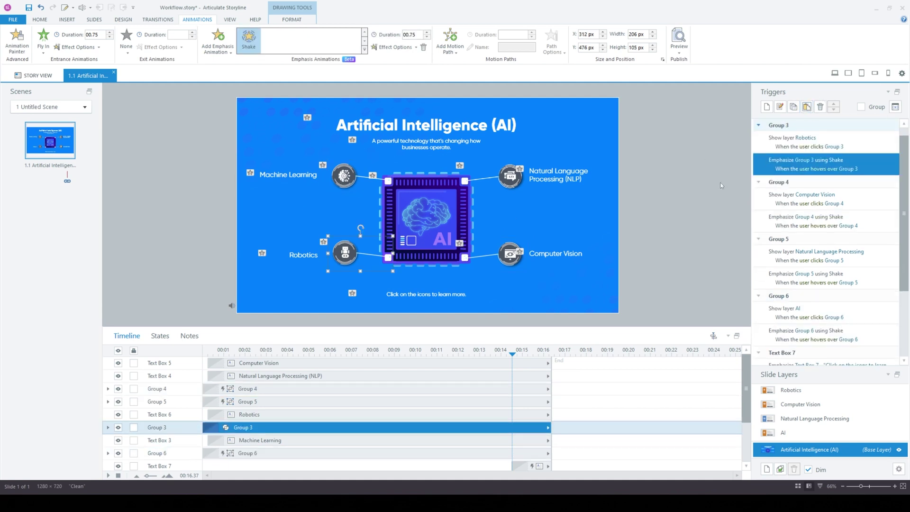
click(689, 205)
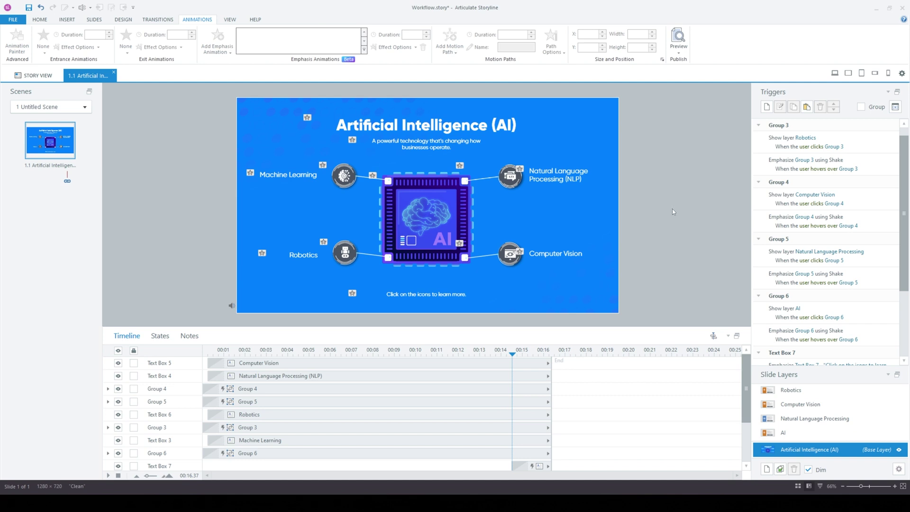
click(679, 50)
click(695, 62)
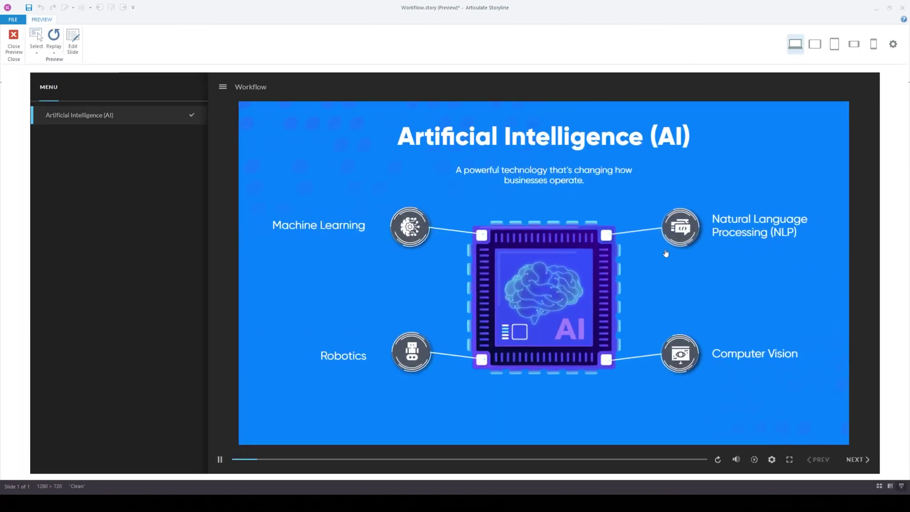
click(688, 461)
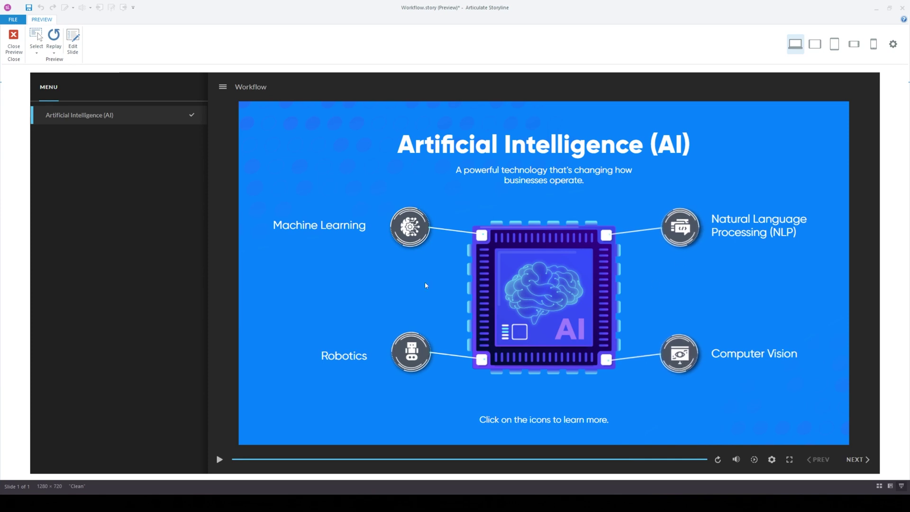
click(410, 226)
click(619, 372)
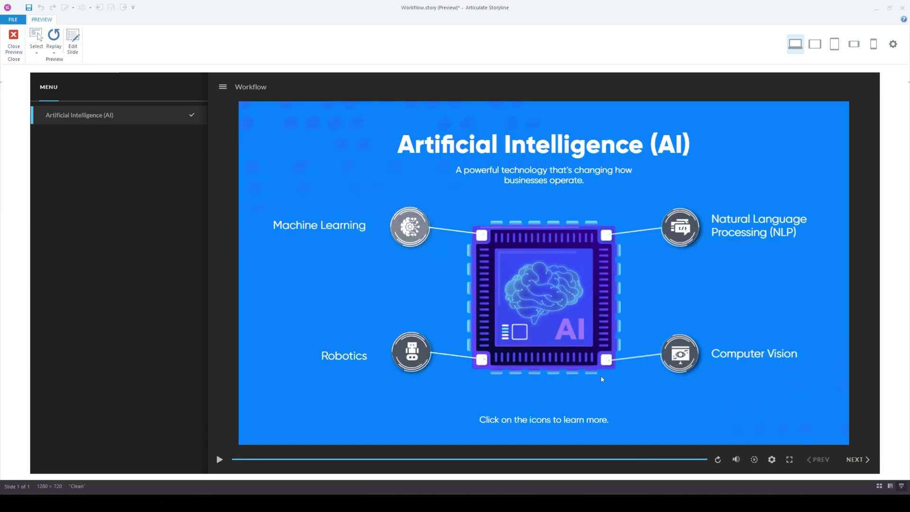
click(412, 356)
click(595, 369)
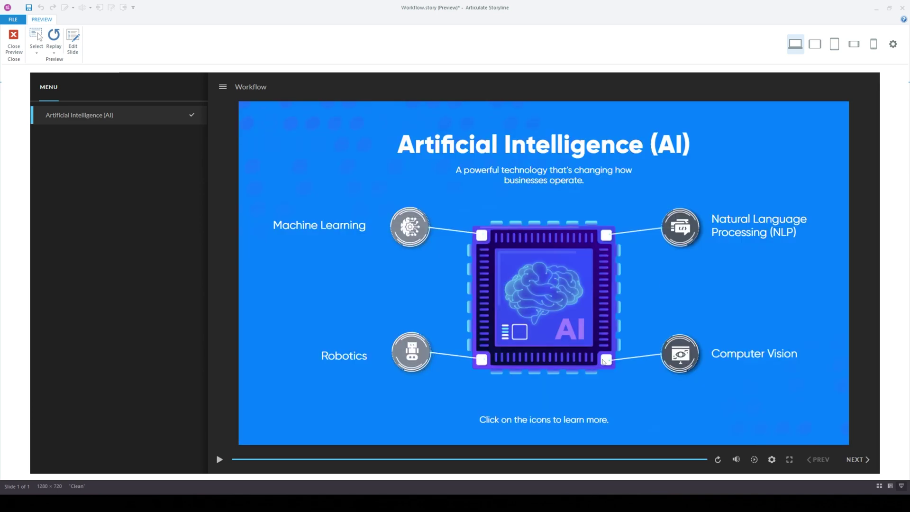
click(681, 226)
click(638, 372)
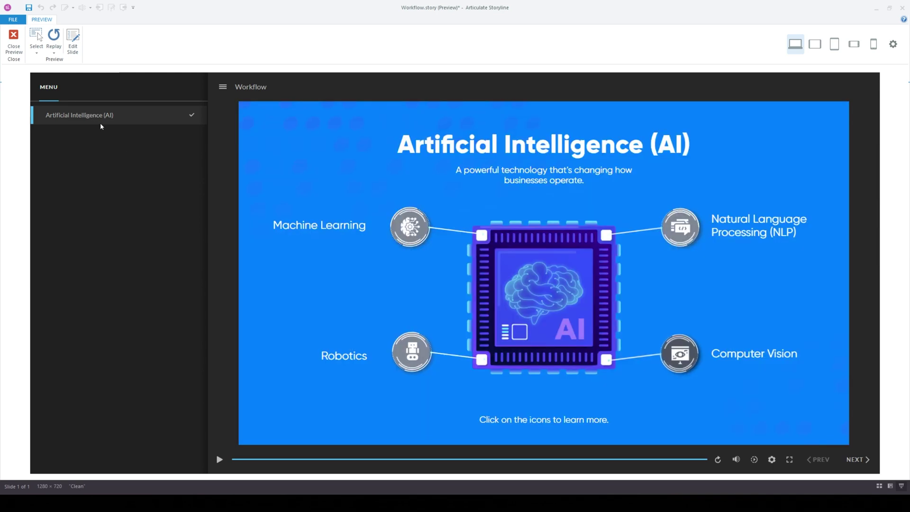
click(13, 39)
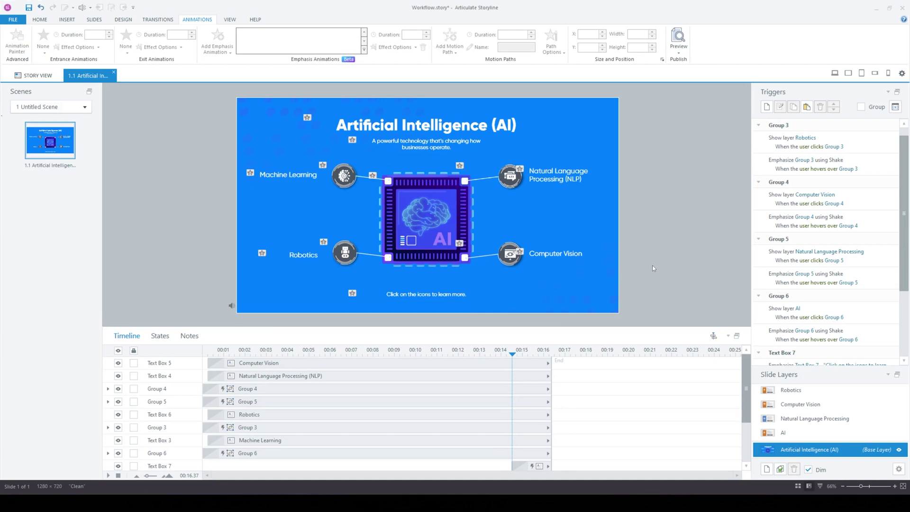
Preview the slide with F12 and skip ahead near the end of the timeline.
click(436, 292)
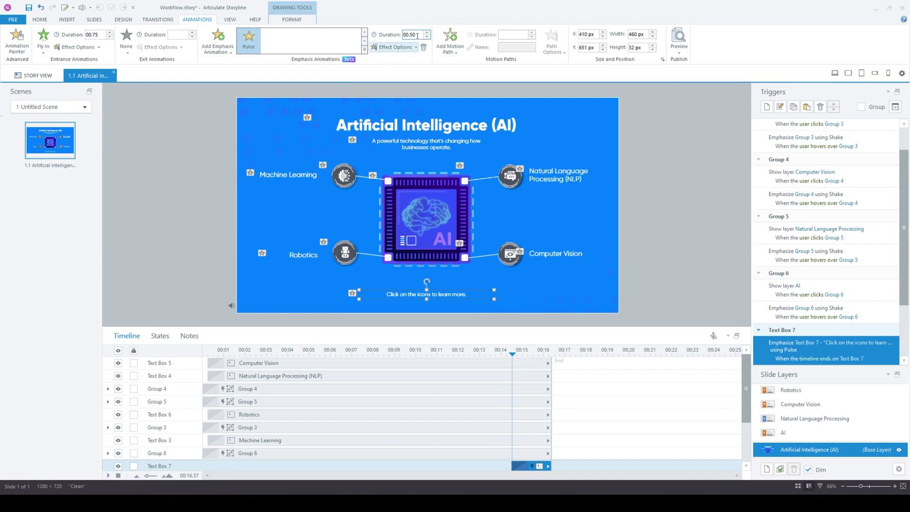
key(F12)
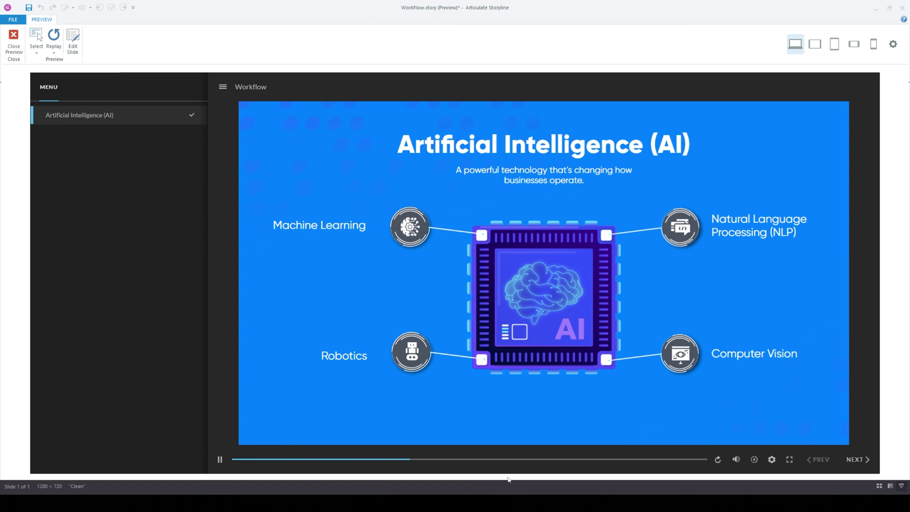
click(644, 459)
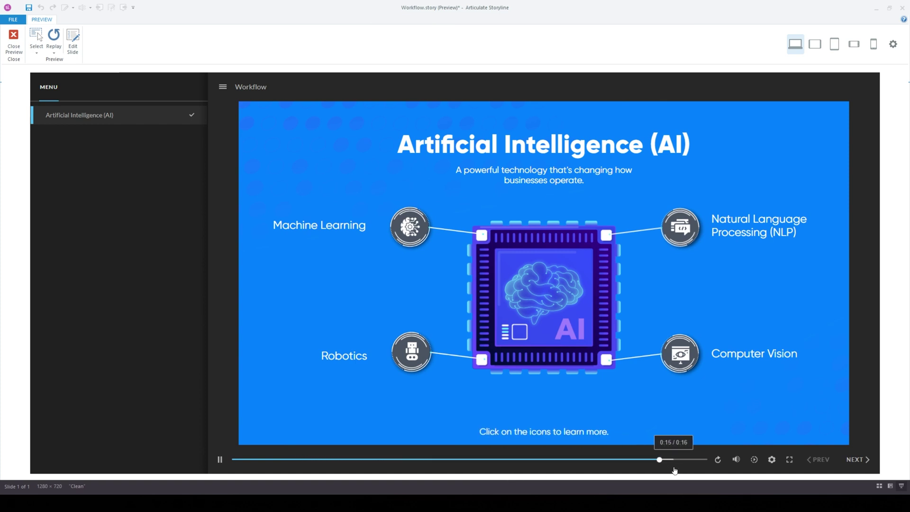
Open and close the Machine Learning, Robotics, Natural Language Processing and Computer Vision popups in preview.
click(419, 230)
click(643, 372)
click(413, 353)
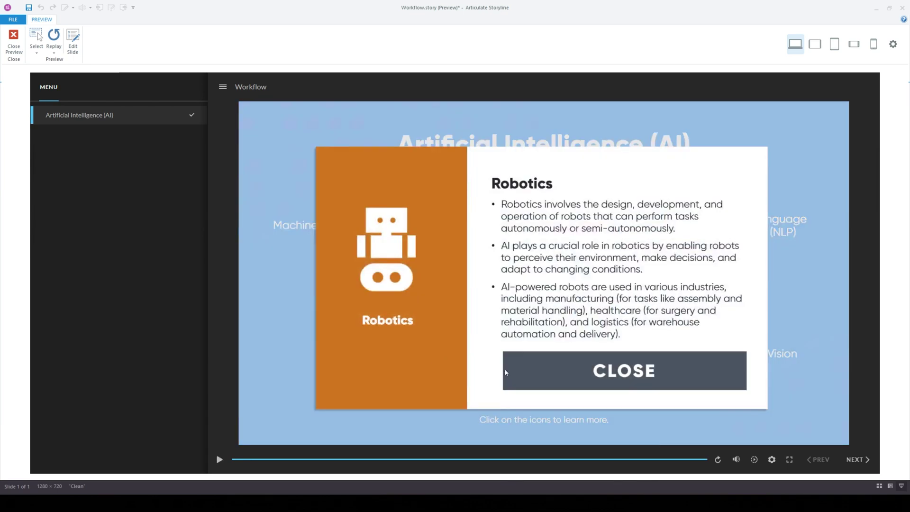
click(612, 371)
click(683, 226)
click(645, 377)
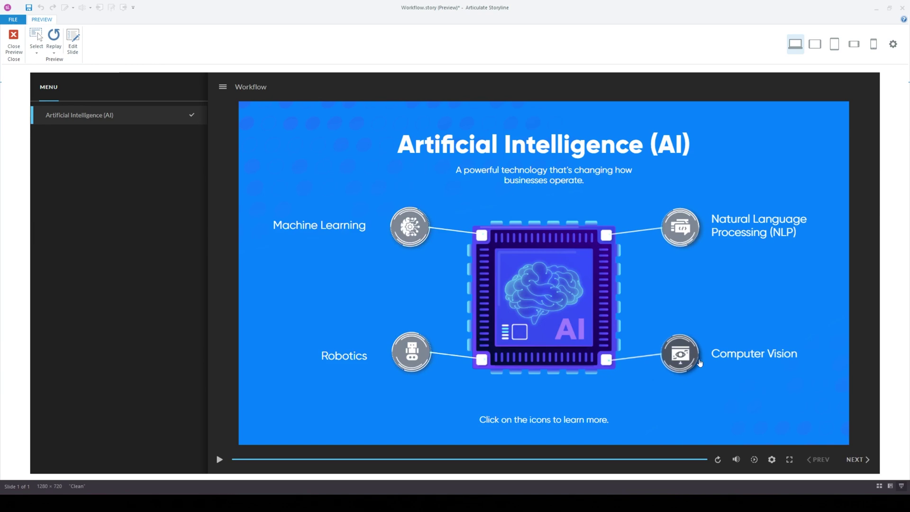
click(681, 355)
click(603, 381)
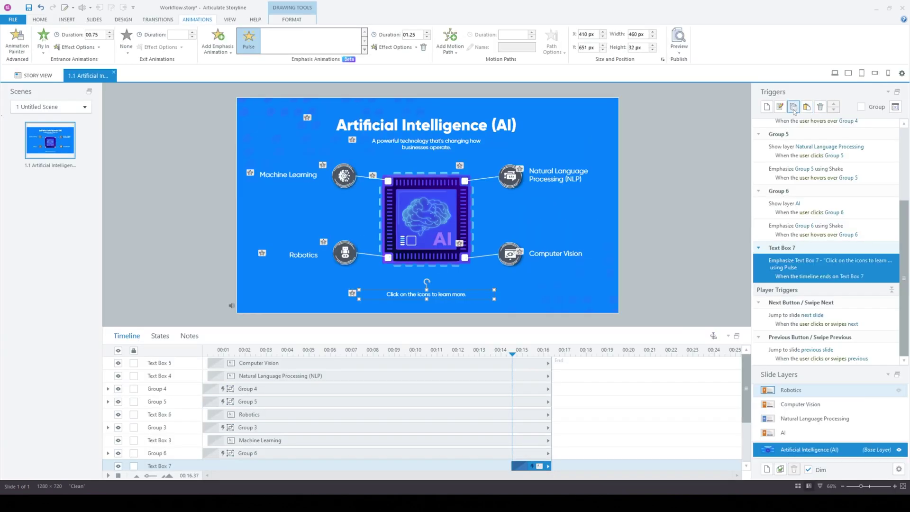
Duplicate the Text Box 7 Pulse trigger and make it fire when the Pulse animation completes.
click(794, 107)
click(806, 106)
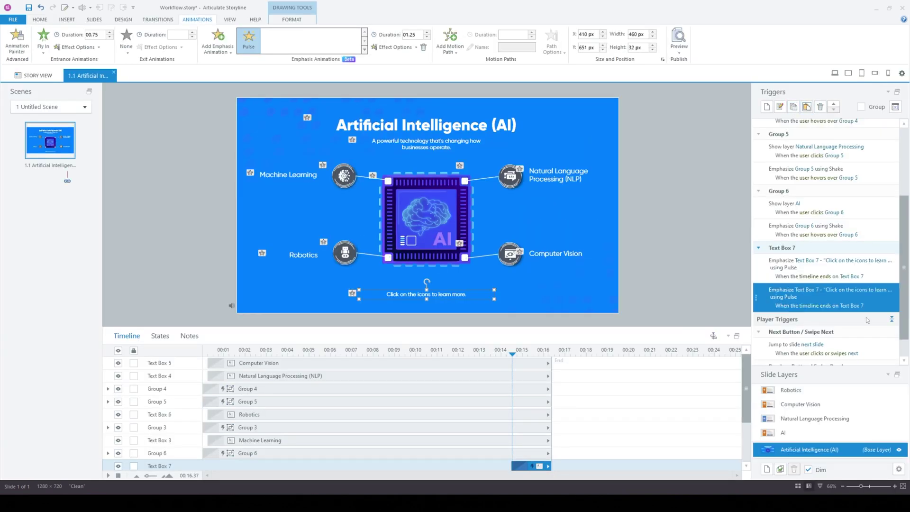
click(820, 307)
click(824, 285)
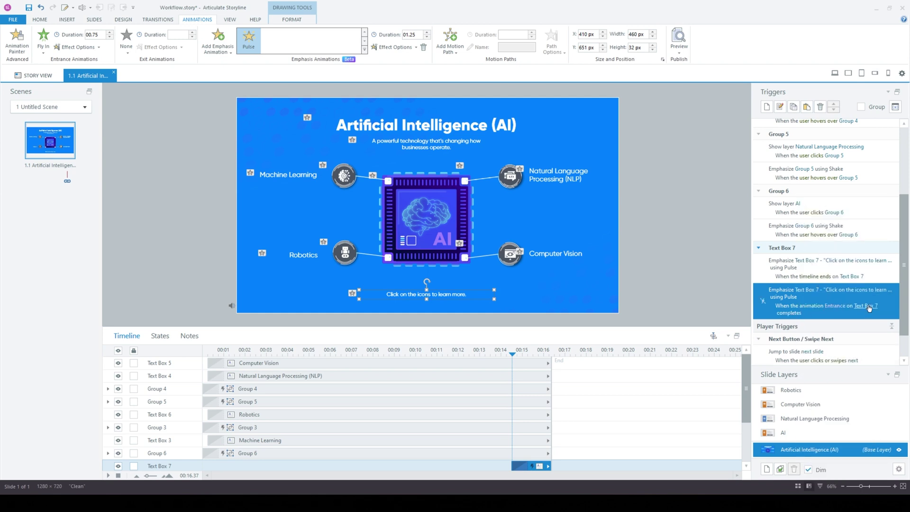
click(832, 308)
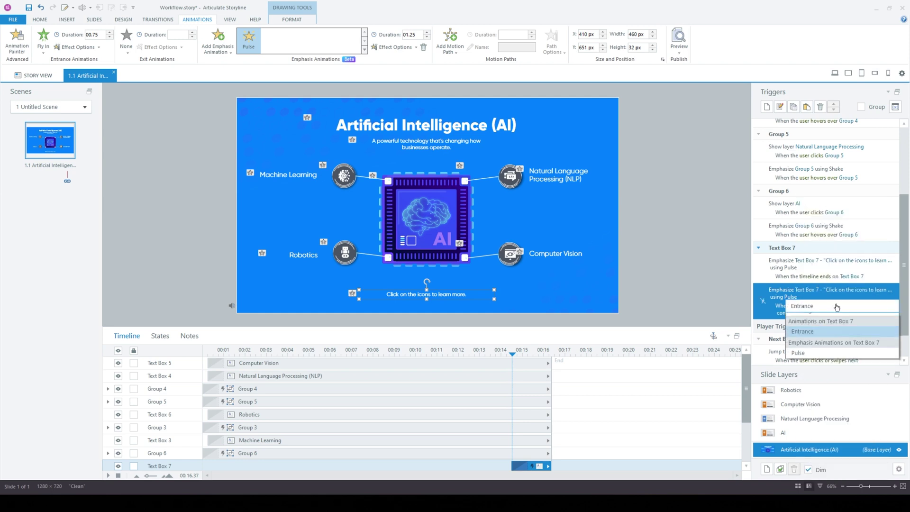
click(805, 359)
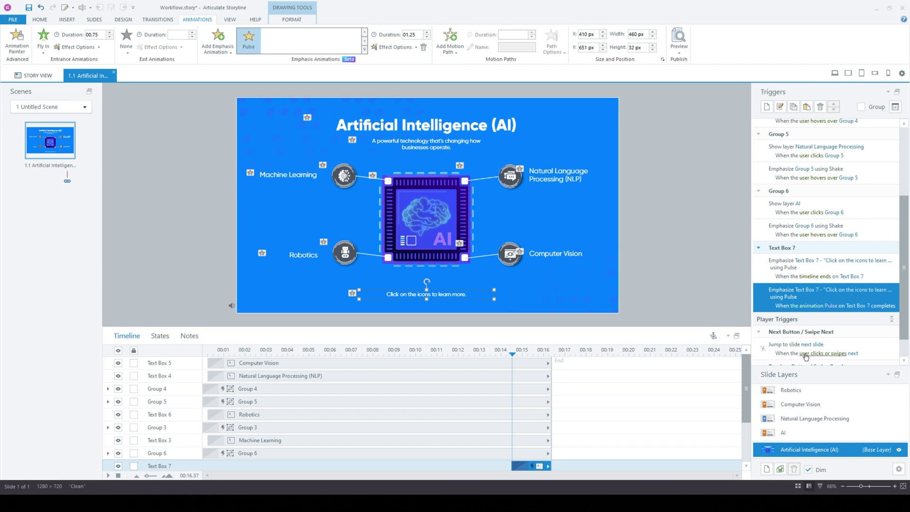
click(725, 304)
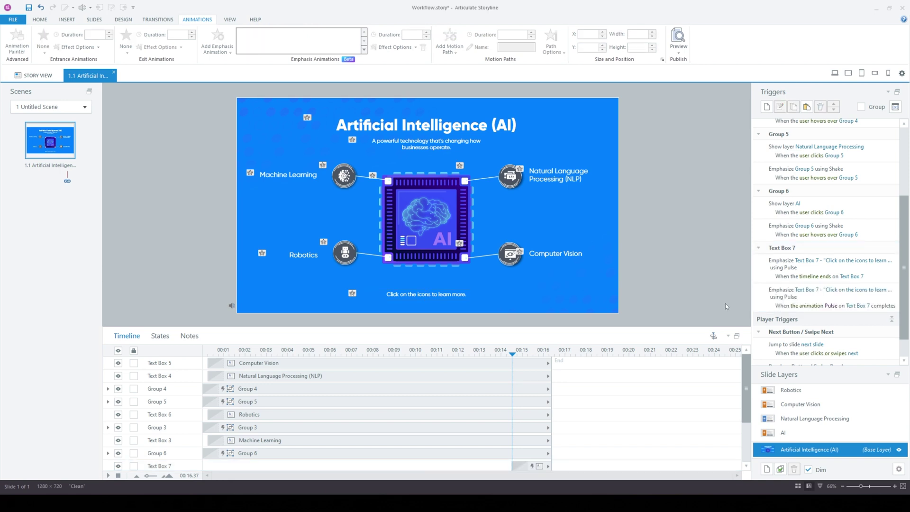
Preview the slide to check the repeating pulse, then return to editing.
key(F12)
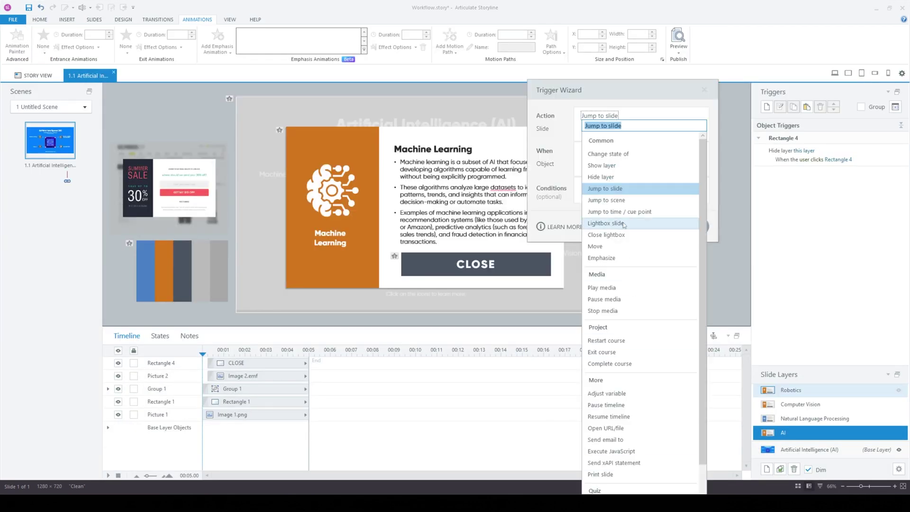
click(610, 185)
click(640, 128)
click(612, 201)
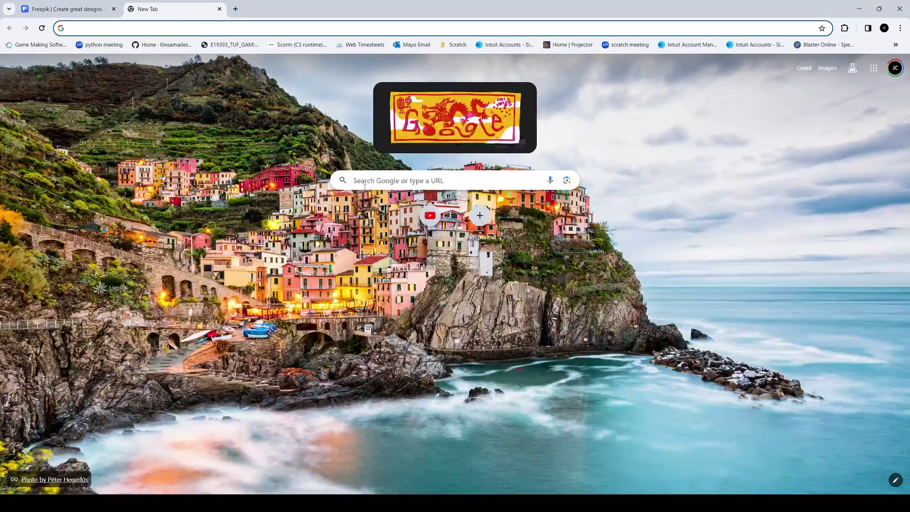
Google 'trigger to stop animation', then add 'storyline' to the query.
click(365, 186)
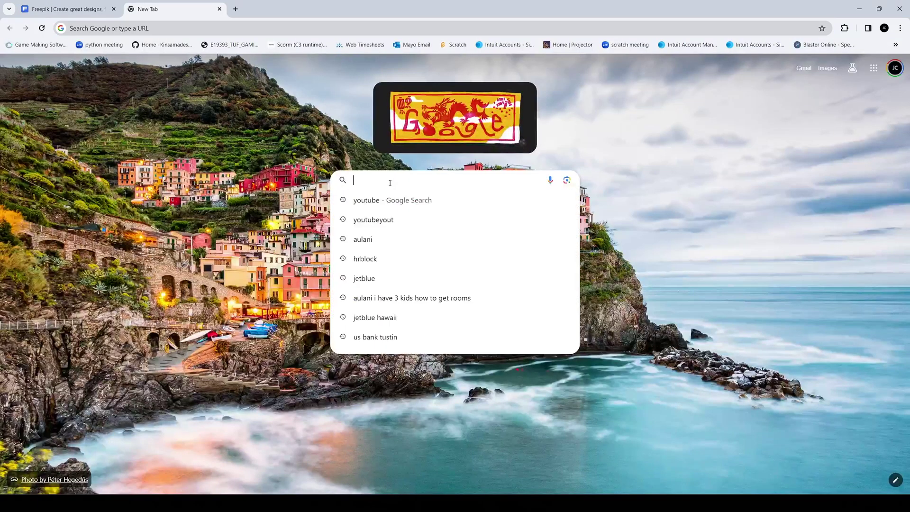
text(trigger t)
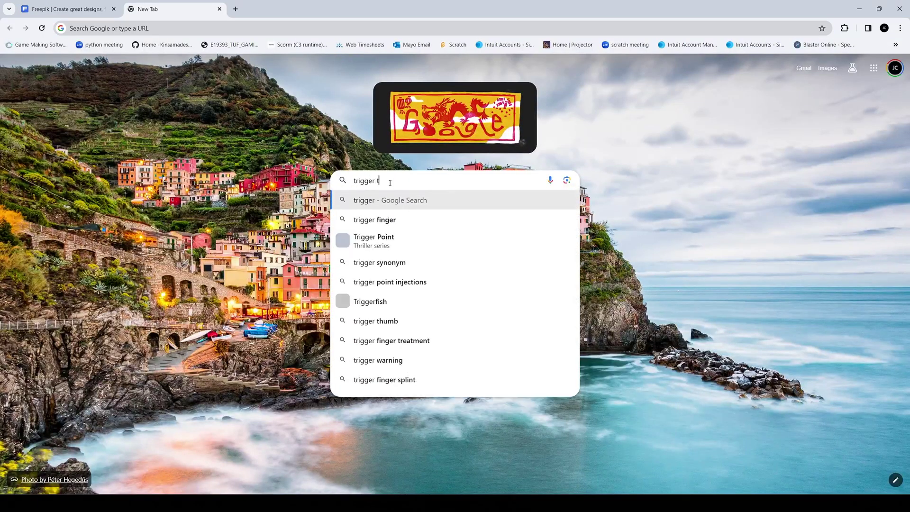
text(o stop animation)
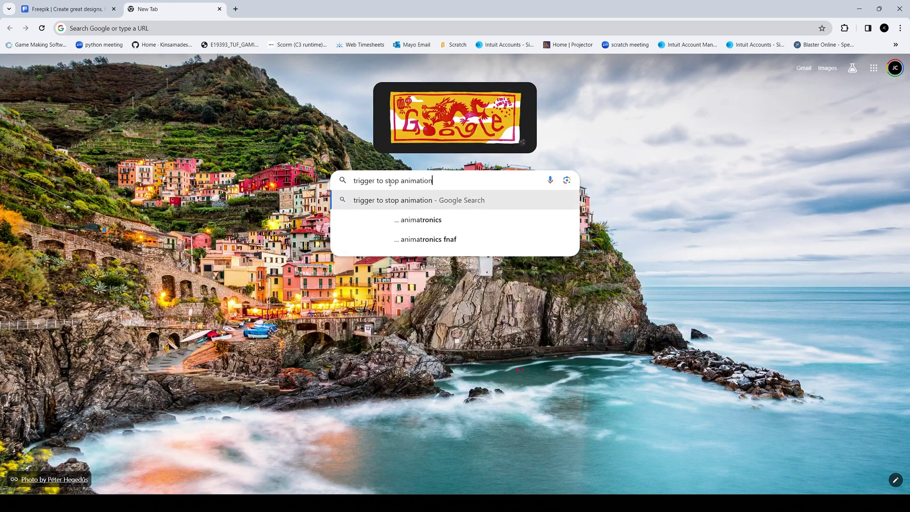
key(Return)
click(227, 56)
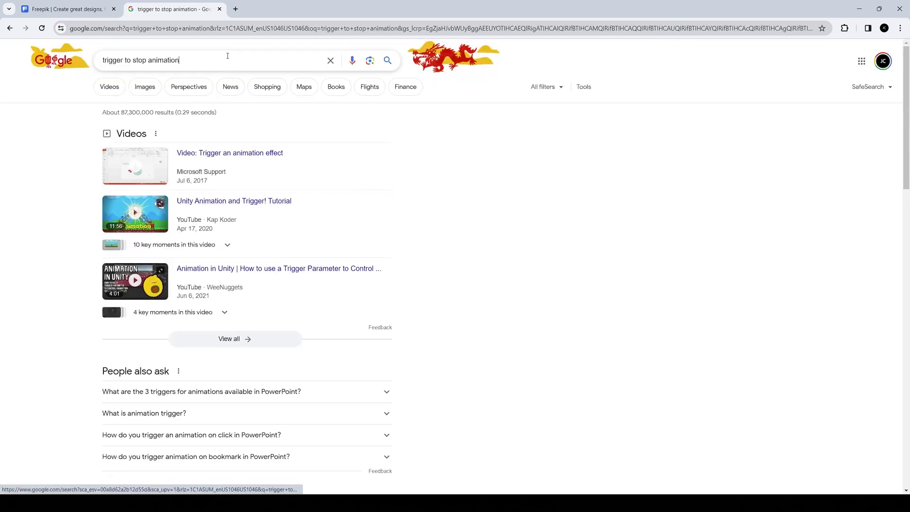
text(storyline)
key(Return)
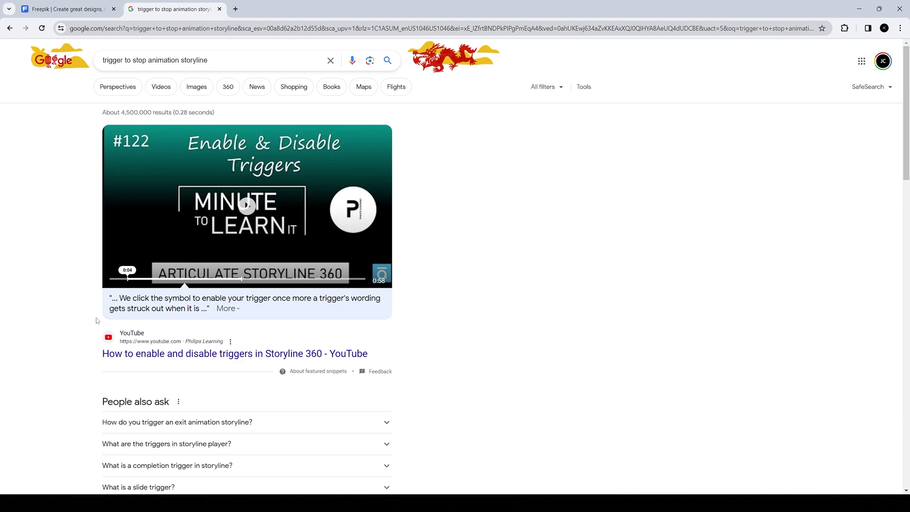
Add 'empahsis' to the search query, rerun it and scroll through the results.
click(148, 60)
text(empahsis)
key(Return)
scroll(67, 281, down, 6)
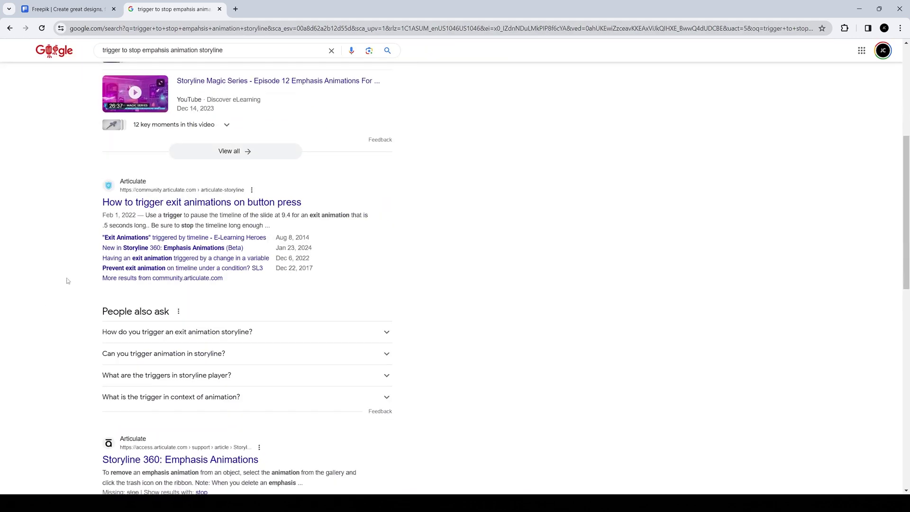
scroll(196, 238, down, 5)
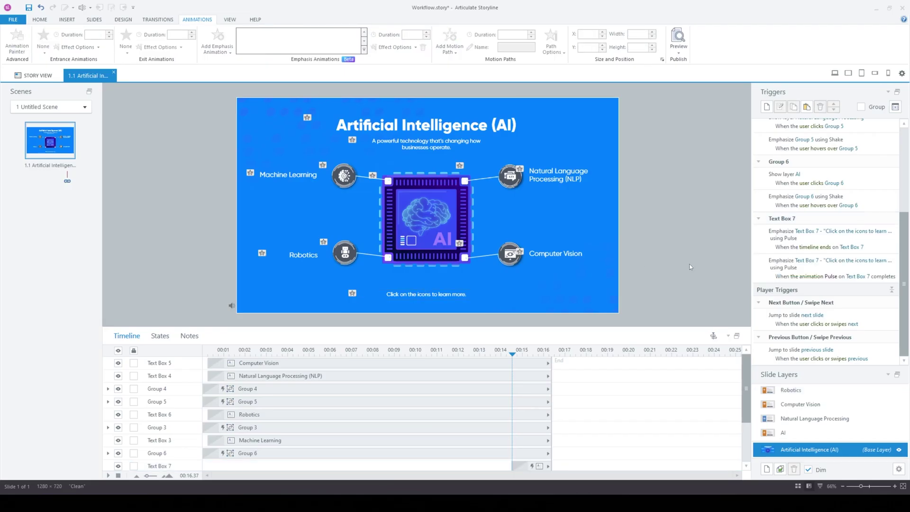
key(F12)
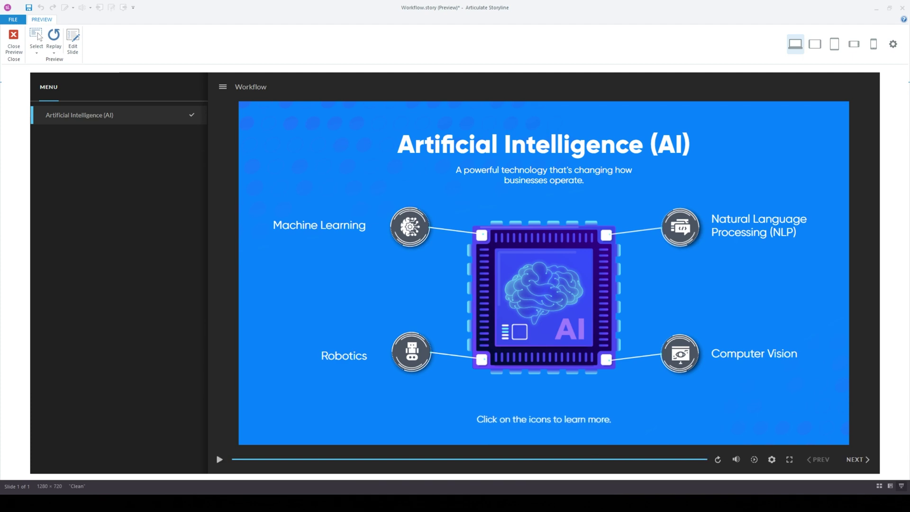
click(415, 232)
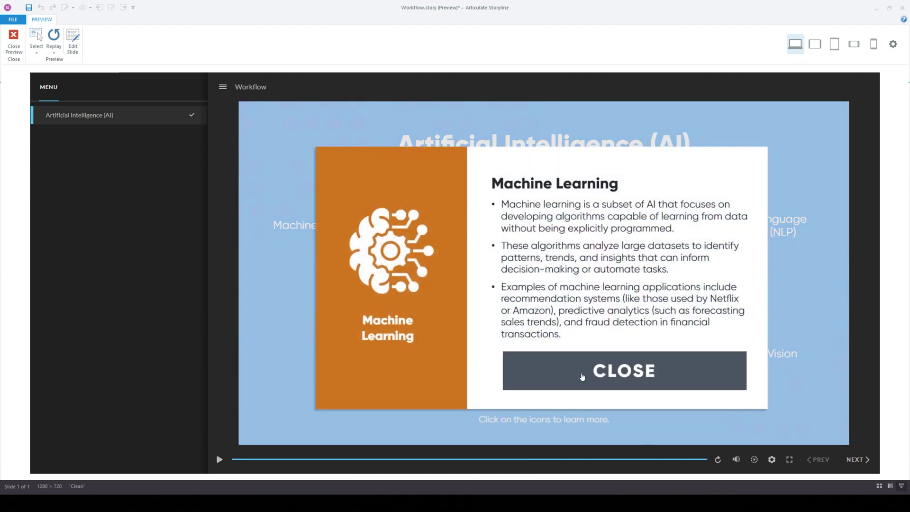
click(612, 377)
click(683, 233)
click(625, 371)
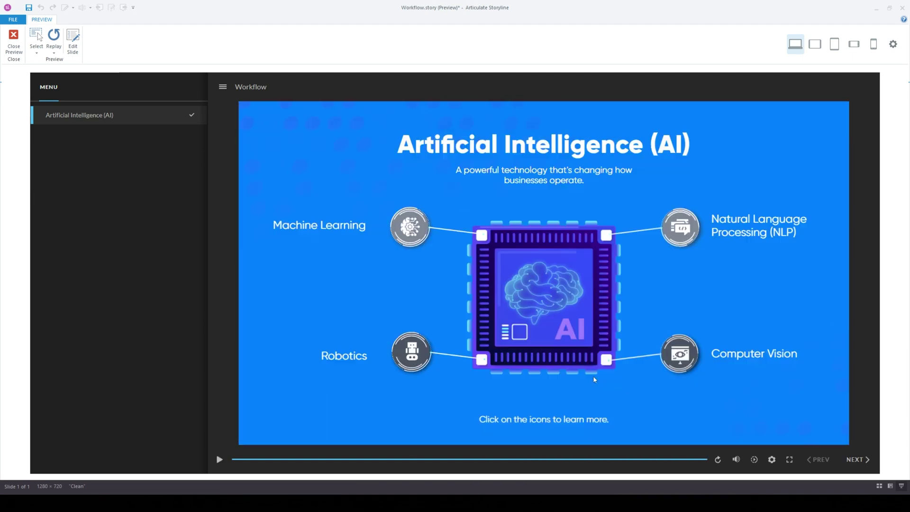
click(416, 356)
click(624, 371)
click(680, 355)
click(628, 368)
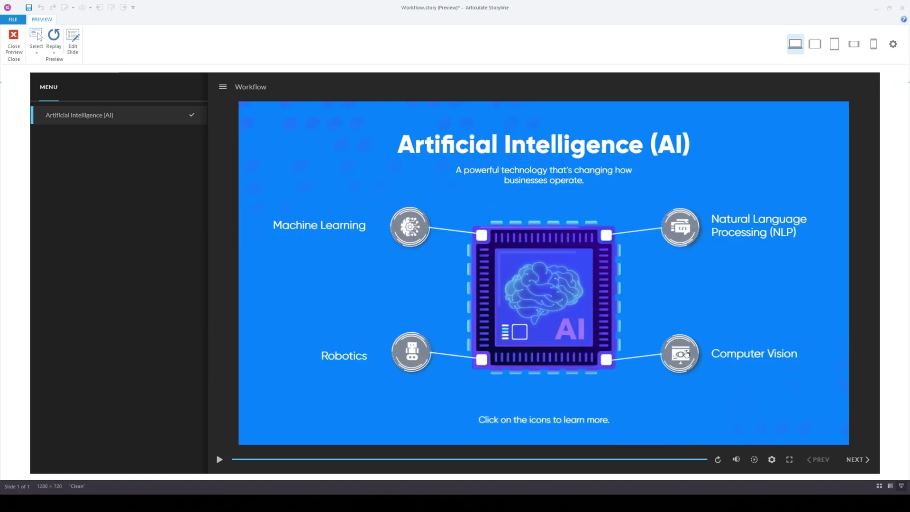
click(16, 43)
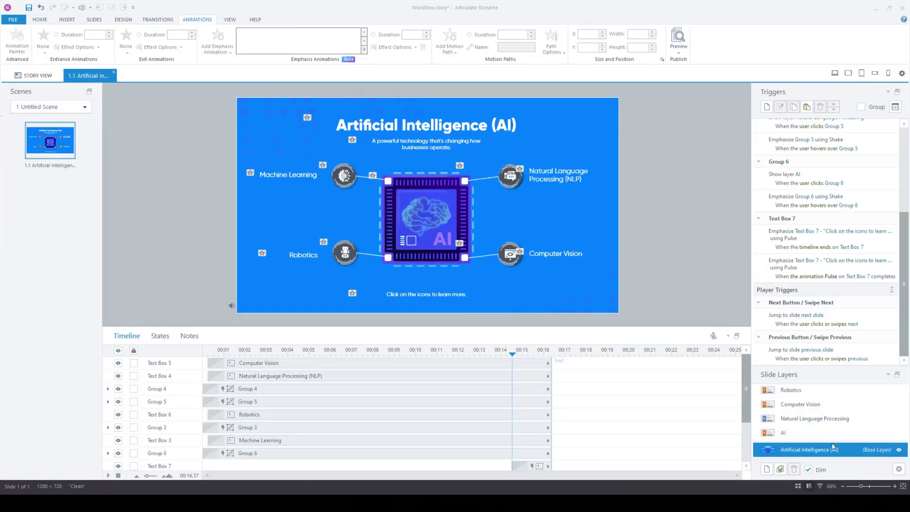
click(452, 294)
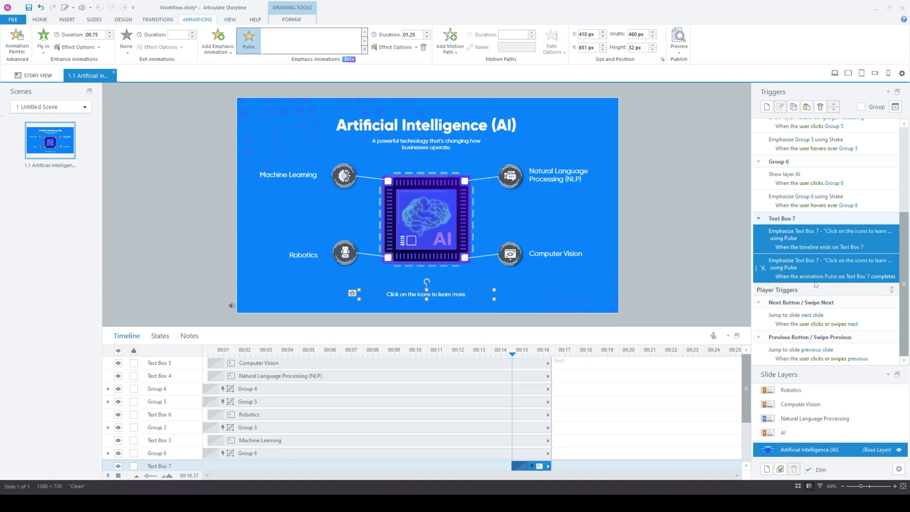
click(826, 272)
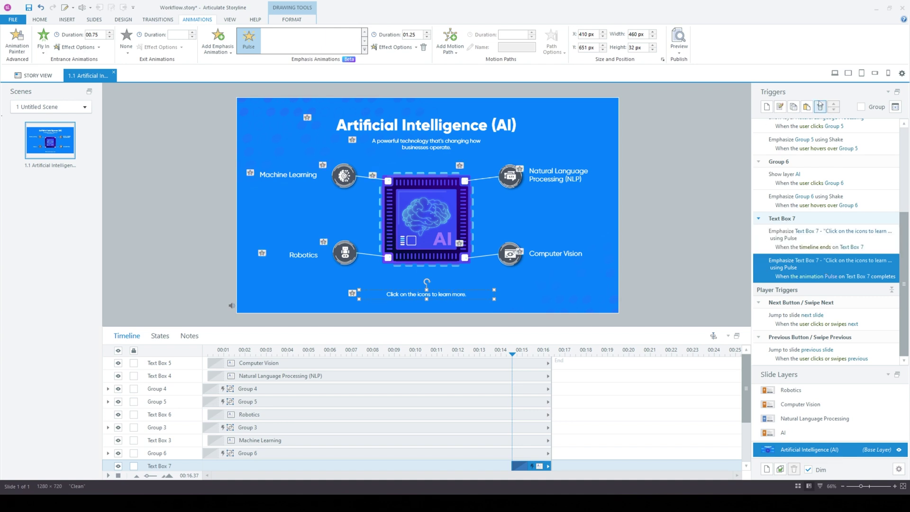
click(680, 286)
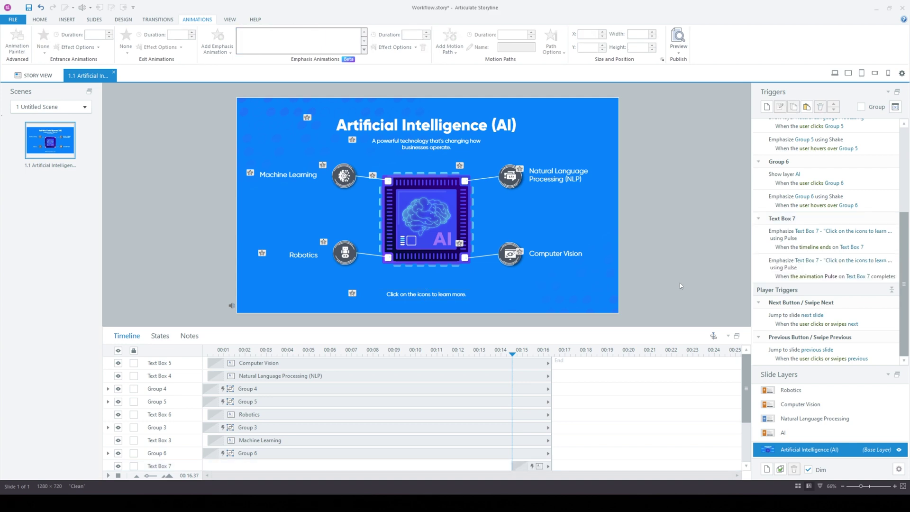